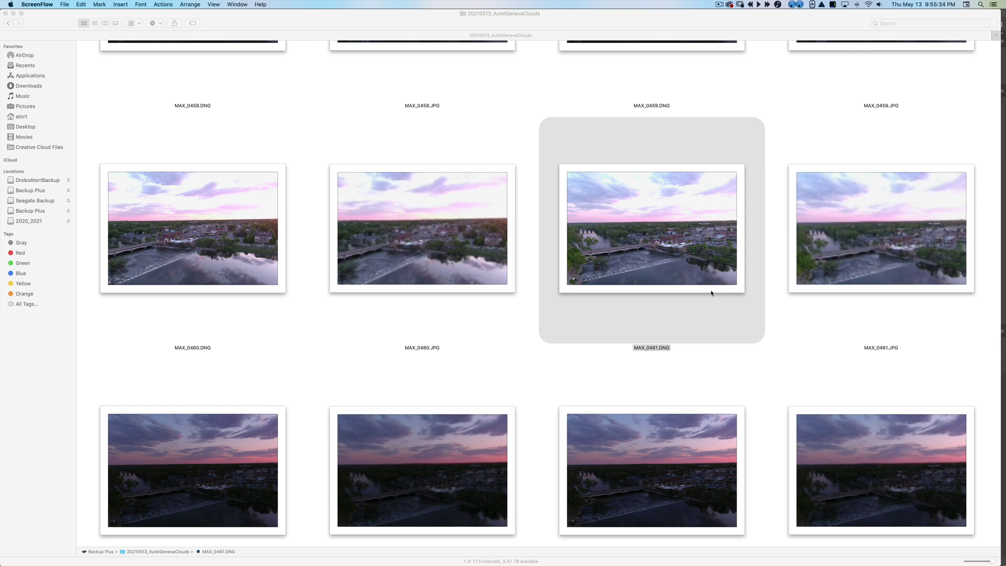
# Preview the photo MAX_0461.DNG at large size
pyautogui.click(694, 276)
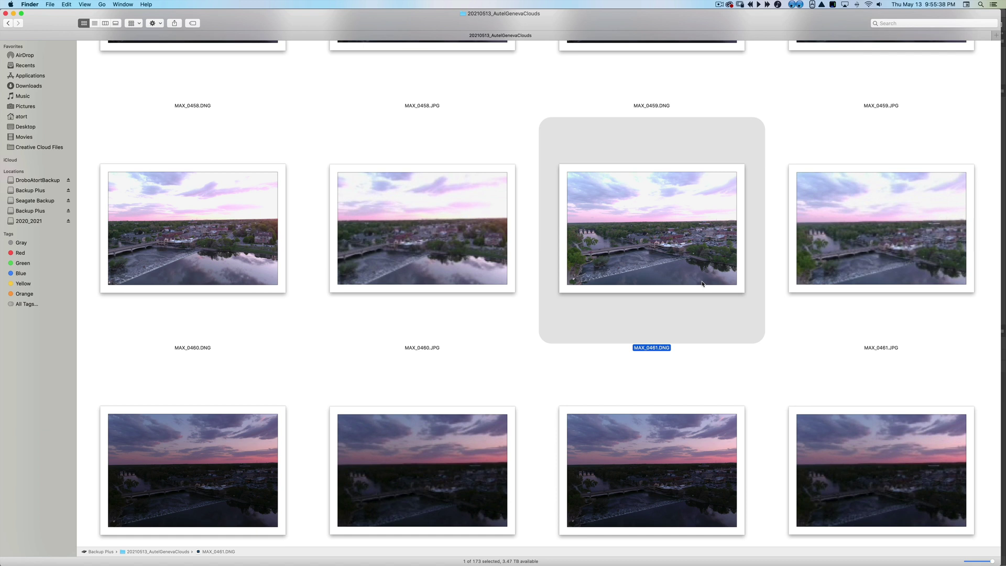
pyautogui.press('space')
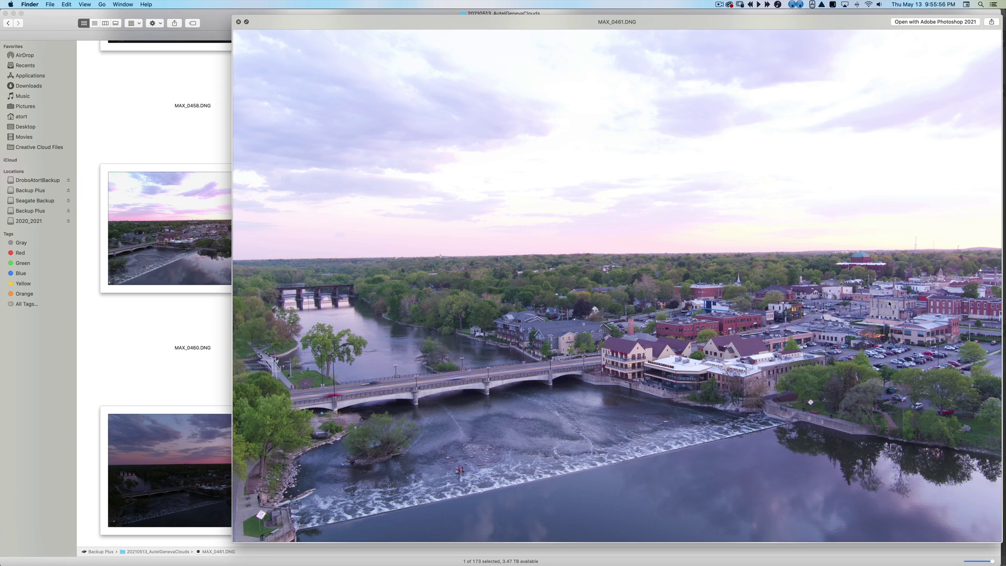
pyautogui.press('space')
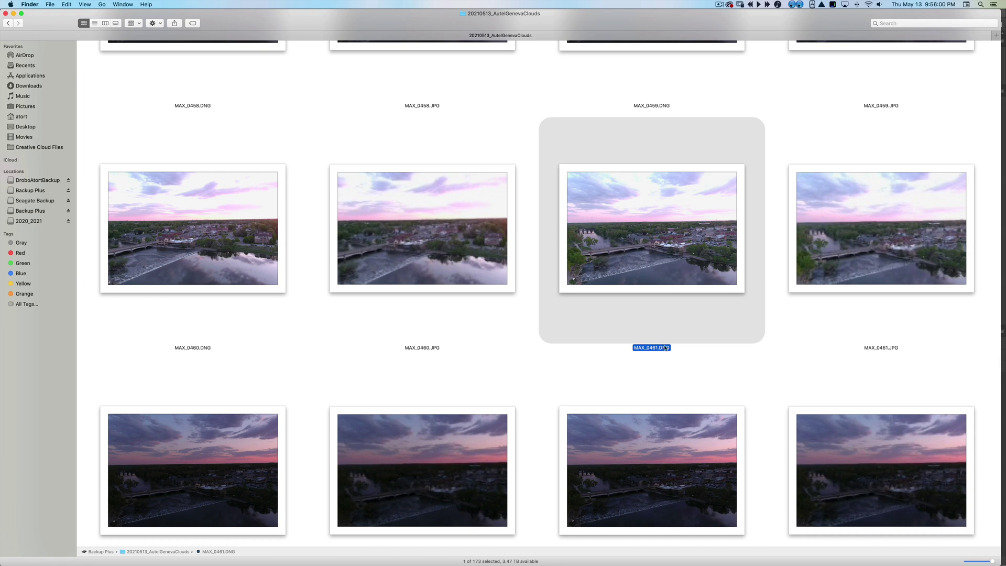
pyautogui.doubleClick(640, 278)
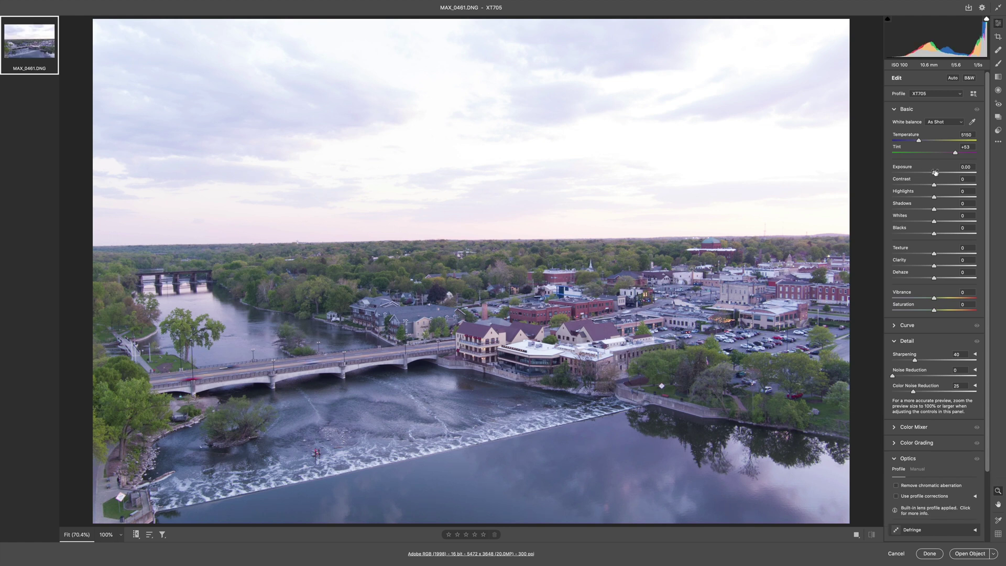
pyautogui.moveTo(934, 174); pyautogui.dragTo(907, 169)
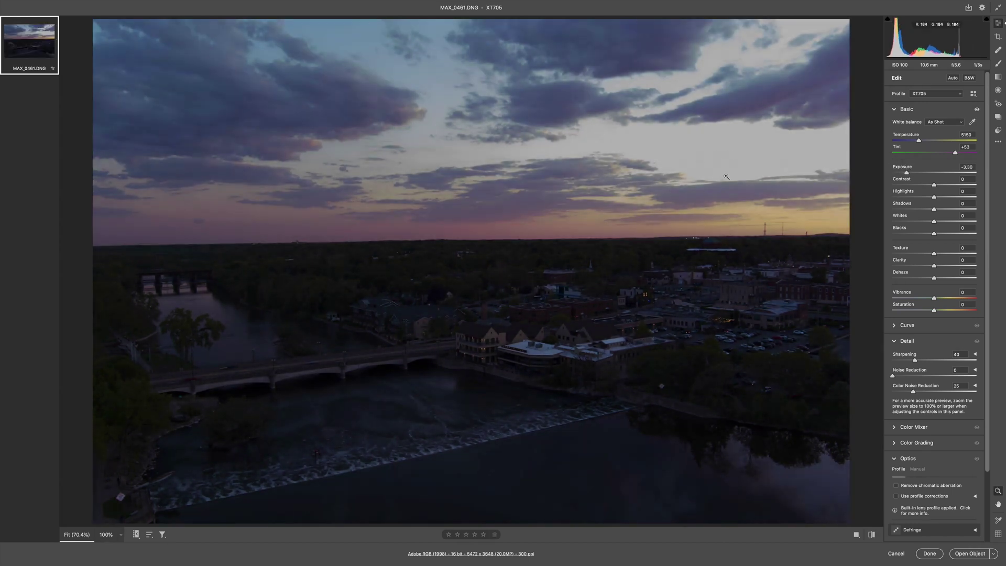
pyautogui.scroll(-1, 726, 176)
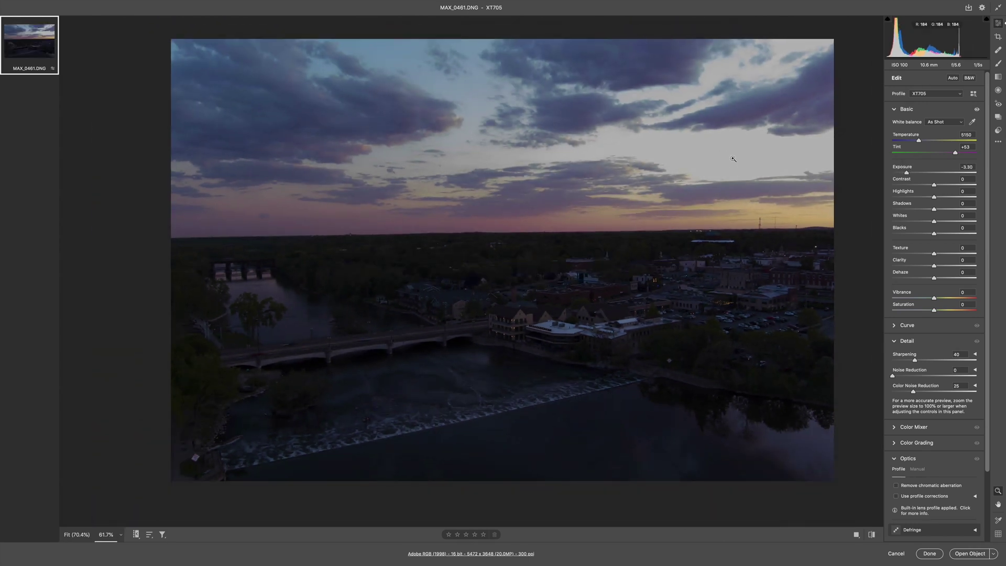
pyautogui.moveTo(907, 171); pyautogui.dragTo(912, 169)
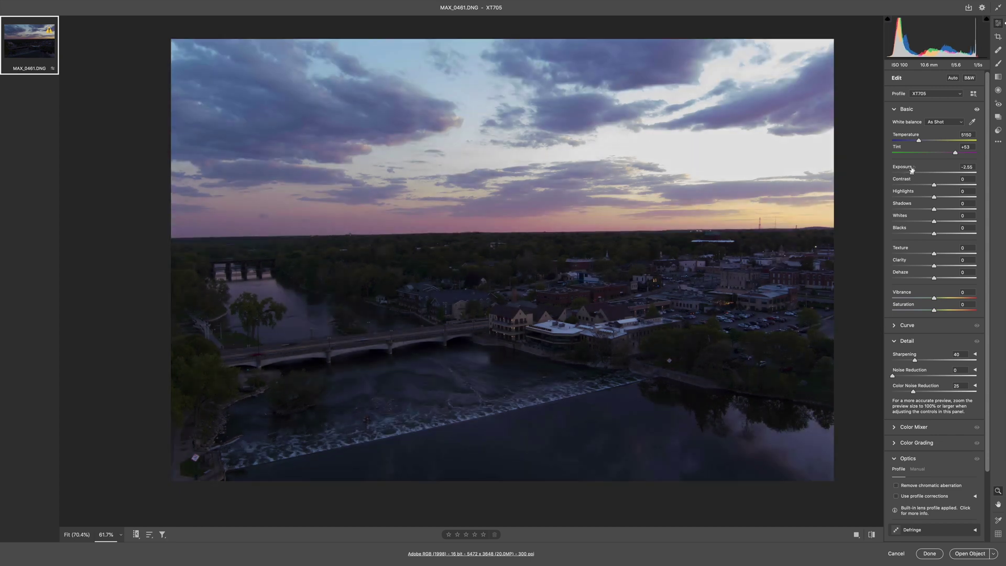
pyautogui.click(898, 554)
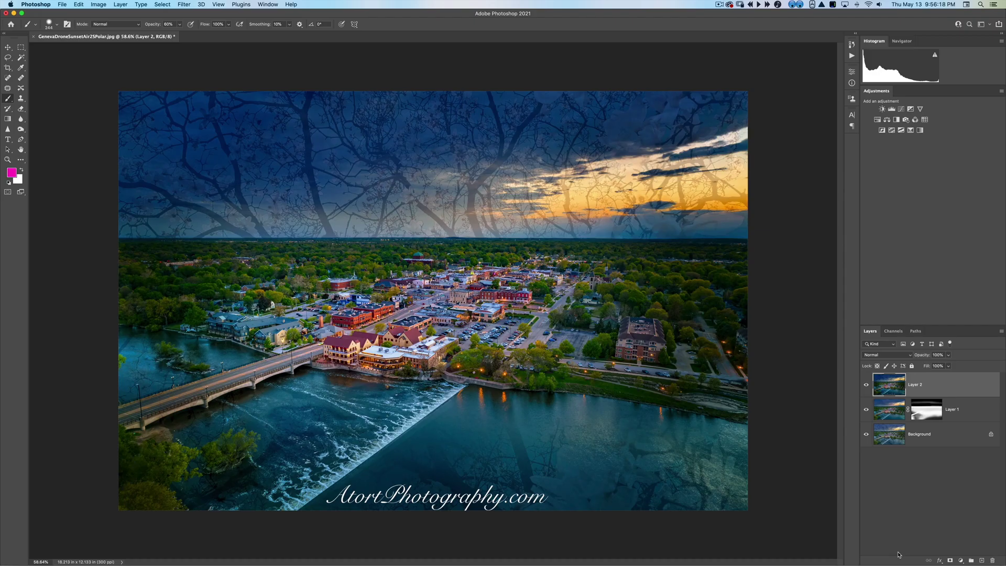
# Switch to Finder and preview the darker sunset photo MAX_0463.DNG at large size
pyautogui.press('super+Tab')
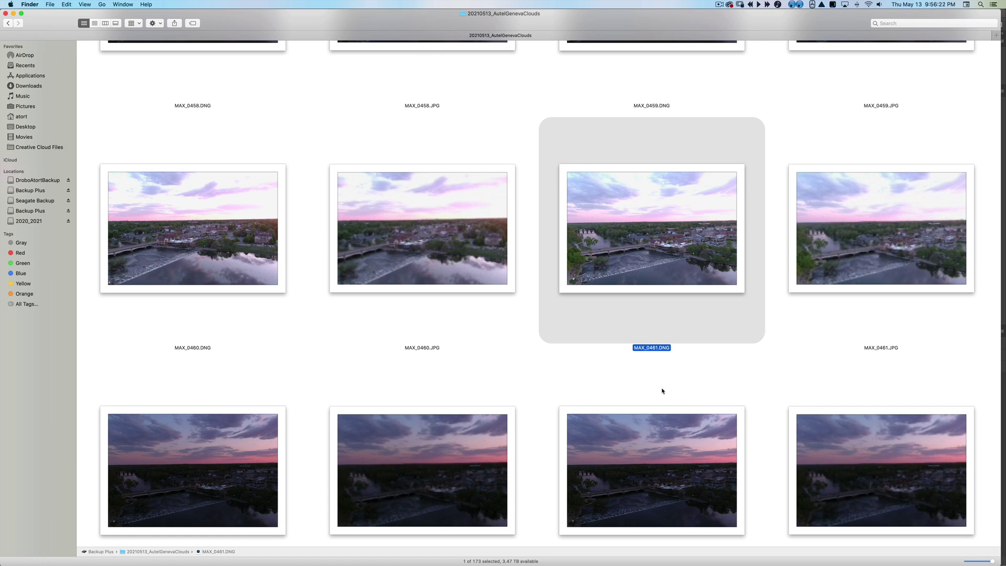
pyautogui.scroll(-3, 663, 391)
pyautogui.click(673, 344)
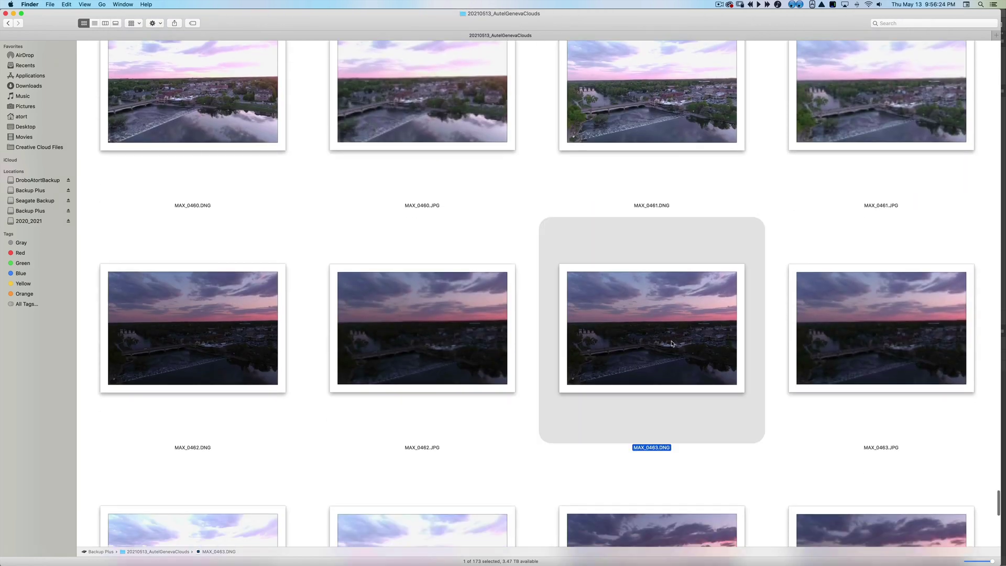
pyautogui.press('space')
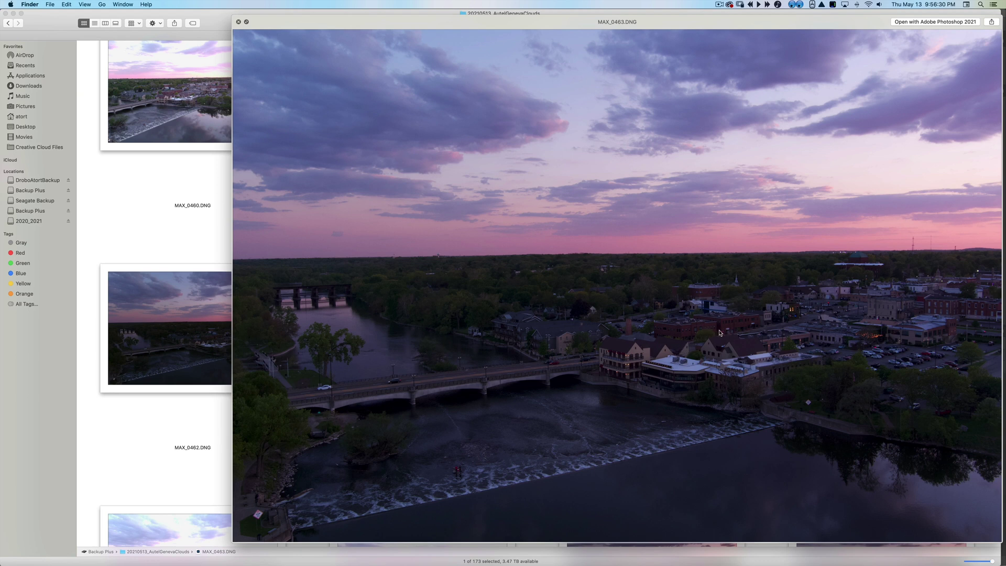
pyautogui.press('space')
# Preview MAX_0461.DNG and MAX_0463.DNG together and flip between them to compare their skies and exposure
pyautogui.keyDown('super'); pyautogui.click(662, 144); pyautogui.keyUp('super')
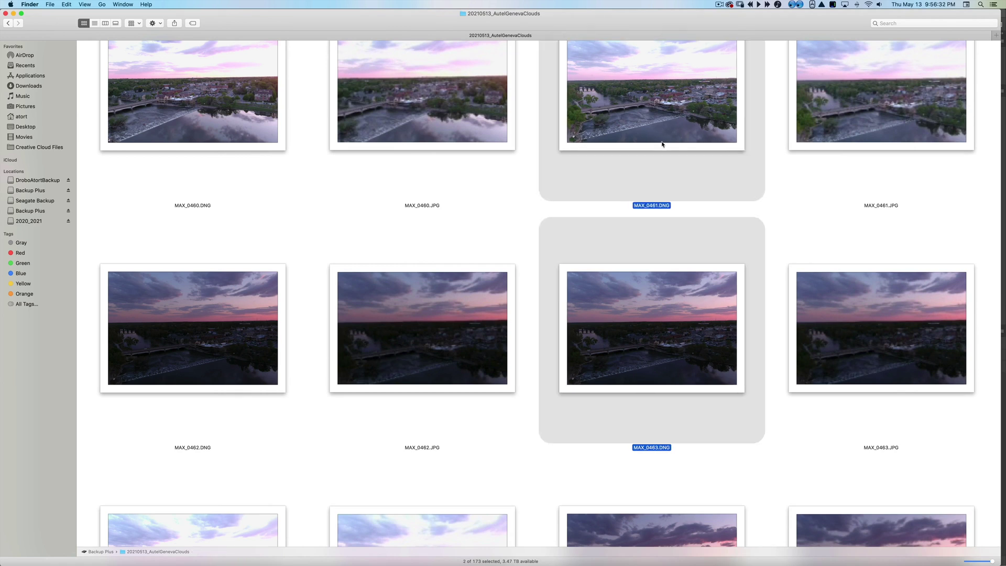
pyautogui.press('space')
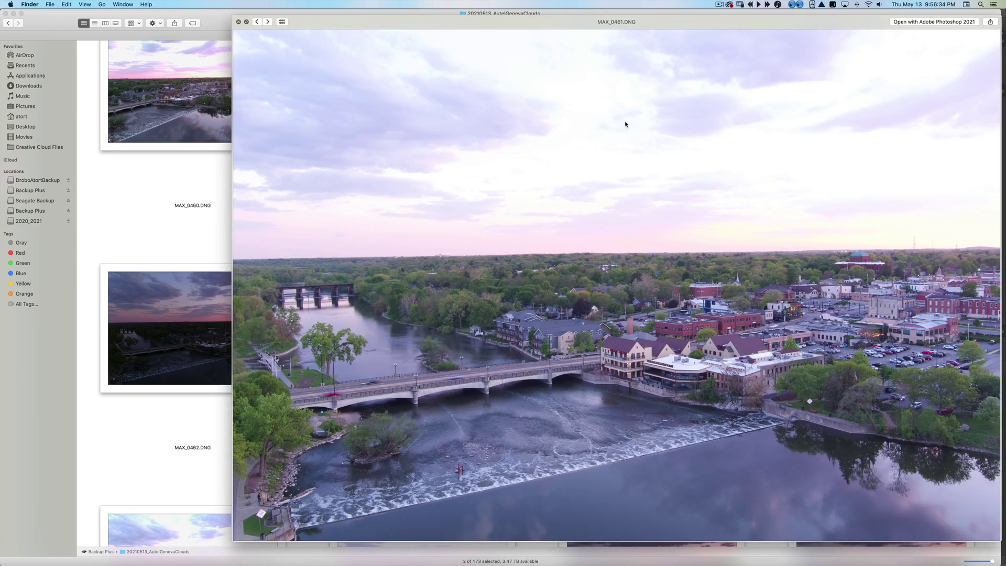
pyautogui.click(267, 22)
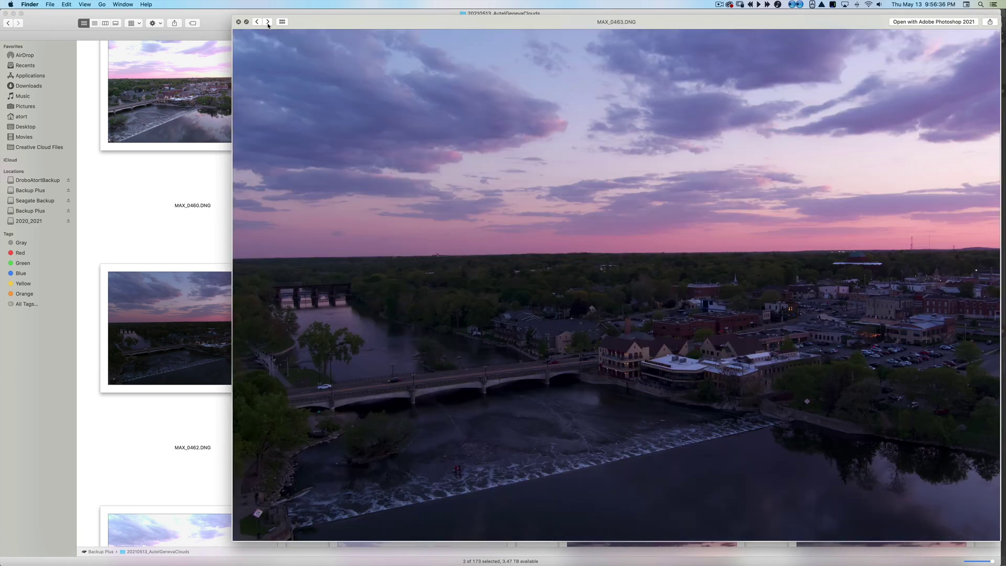
pyautogui.click(258, 23)
pyautogui.click(267, 22)
pyautogui.click(257, 22)
pyautogui.click(268, 22)
pyautogui.click(256, 22)
pyautogui.click(268, 22)
pyautogui.click(257, 22)
pyautogui.click(259, 23)
pyautogui.click(261, 24)
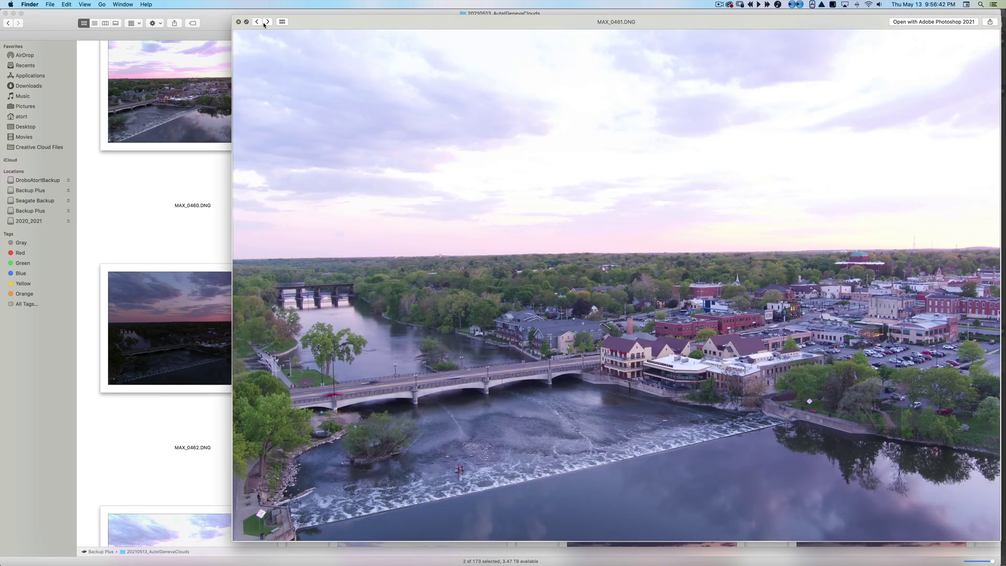
pyautogui.click(261, 23)
pyautogui.click(257, 23)
pyautogui.click(256, 24)
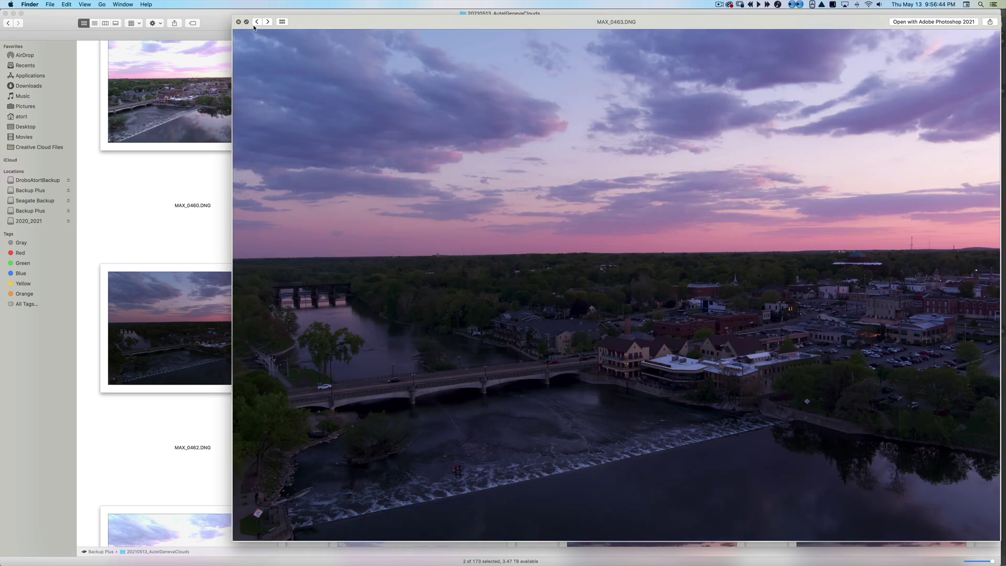
pyautogui.click(267, 22)
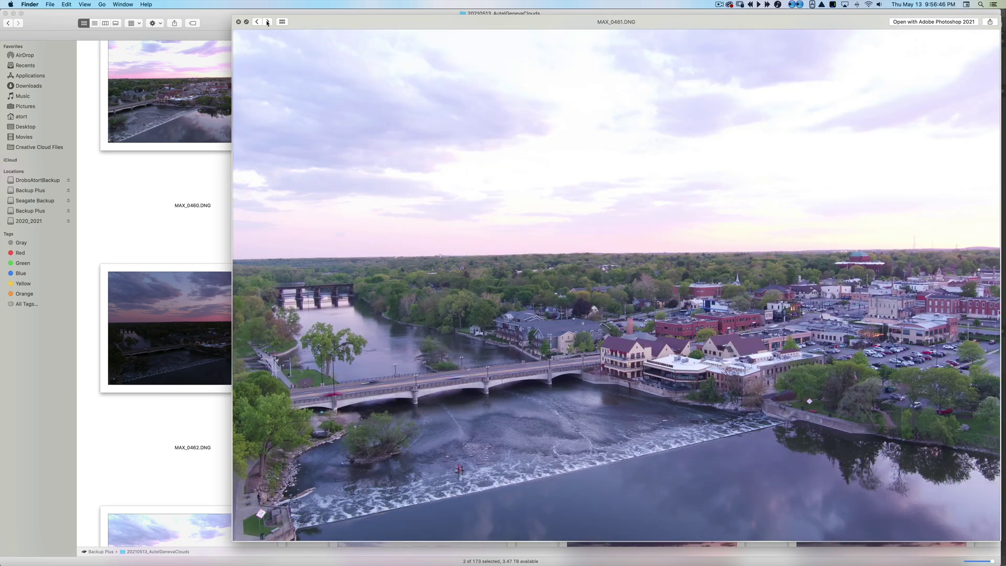
pyautogui.press('space')
# Open MAX_0463.DNG in Camera Raw and raise its saturation to +53
pyautogui.click(639, 334)
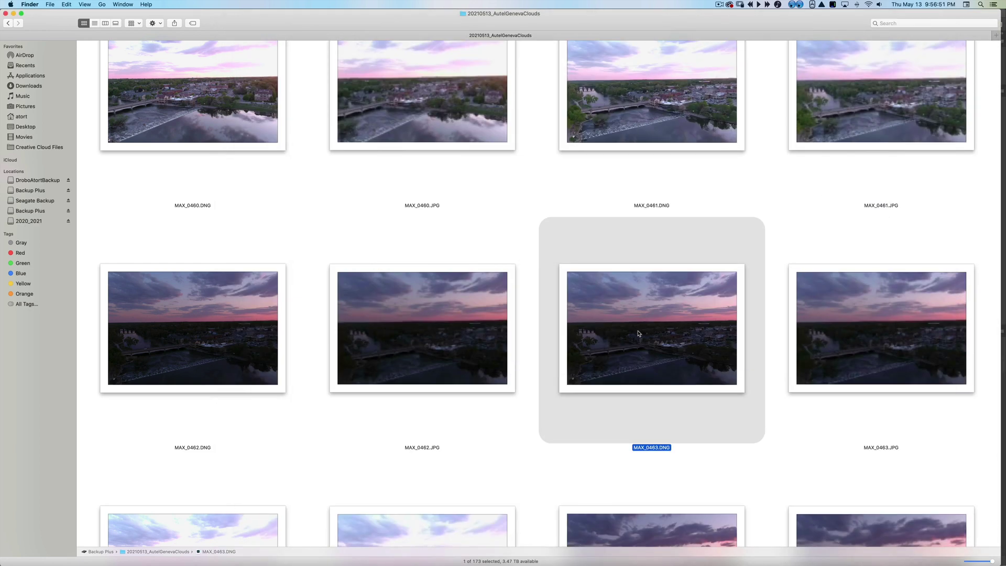
pyautogui.doubleClick(654, 353)
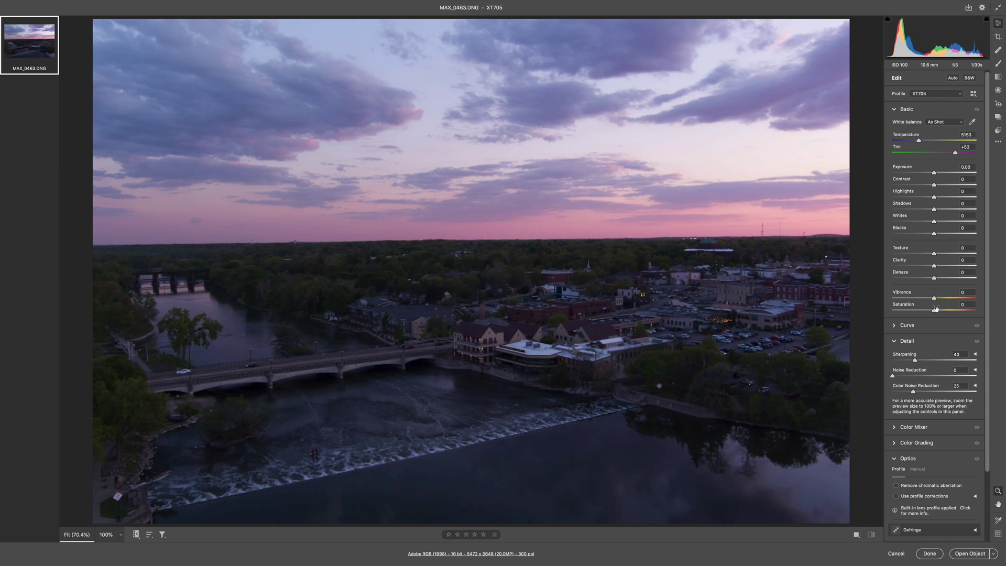
pyautogui.moveTo(938, 310); pyautogui.dragTo(958, 311)
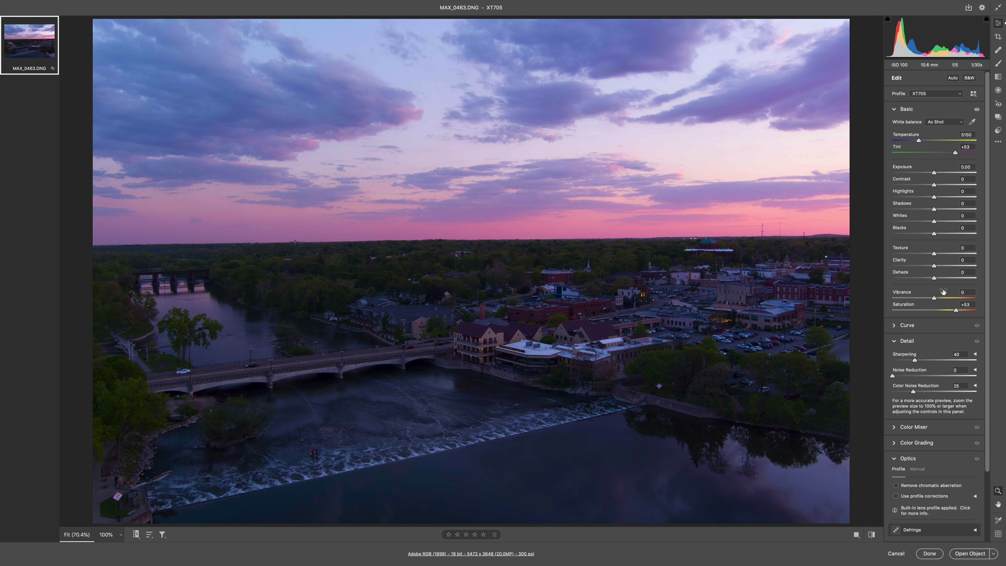
# Set vibrance to +35, highlights to -56 and exposure to +0.05, with dehaze at 0
pyautogui.moveTo(936, 278); pyautogui.dragTo(947, 276)
pyautogui.write('0')
pyautogui.moveTo(935, 297); pyautogui.dragTo(949, 297)
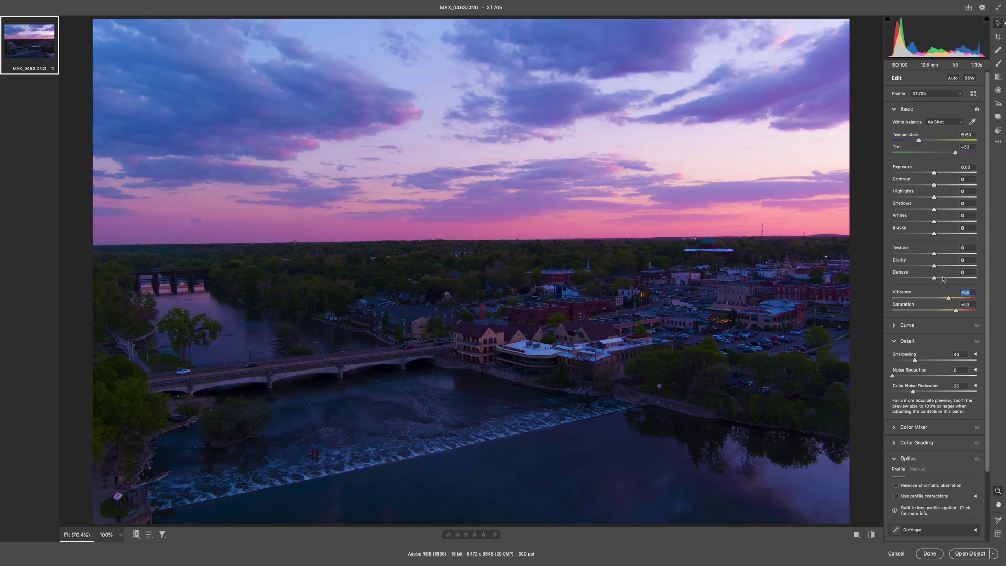
pyautogui.click(935, 278)
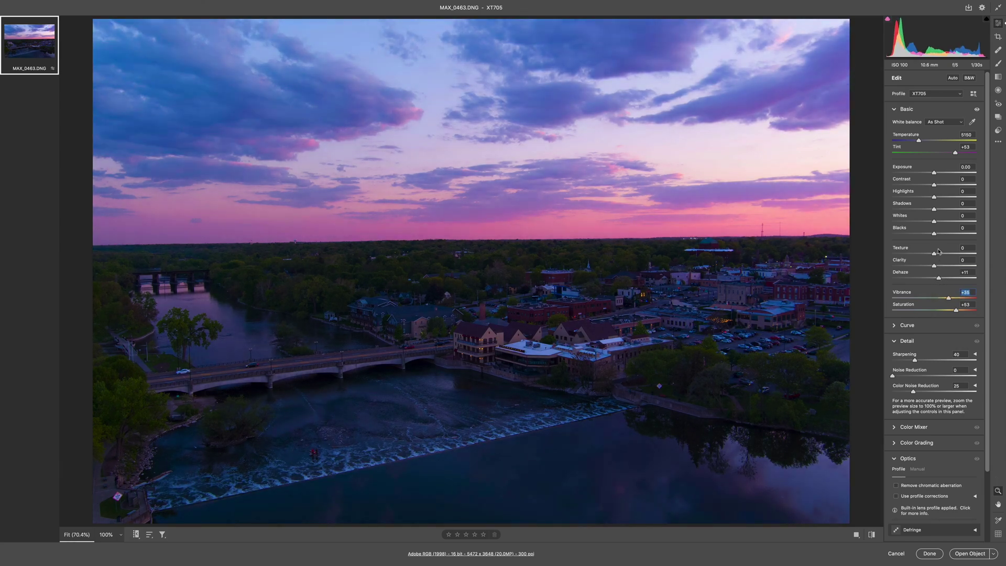
pyautogui.moveTo(934, 196); pyautogui.dragTo(936, 173)
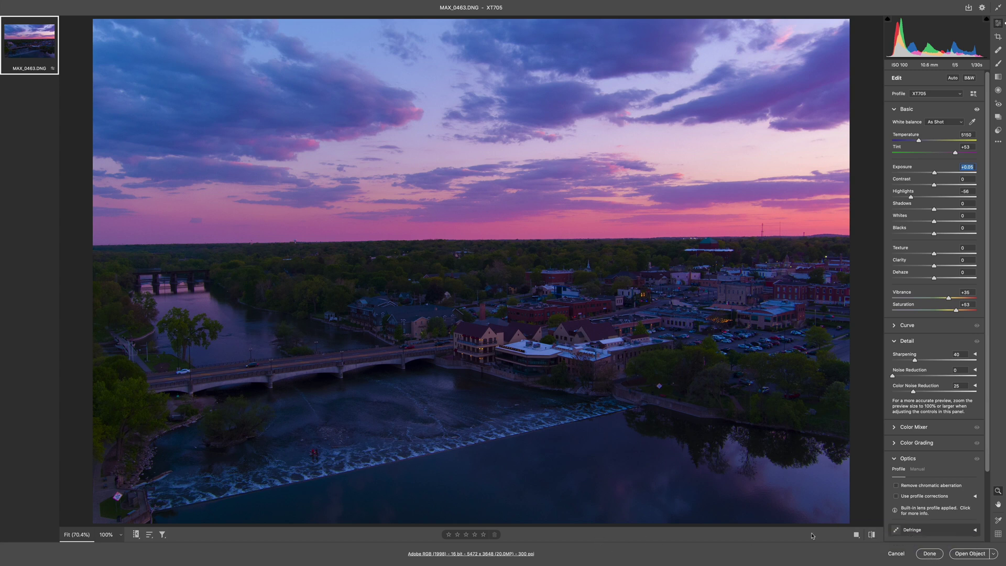
# Check the workflow preference for opening images as Smart Objects, and open the photo in Photoshop as an object
pyautogui.press('alt')
pyautogui.click(511, 555)
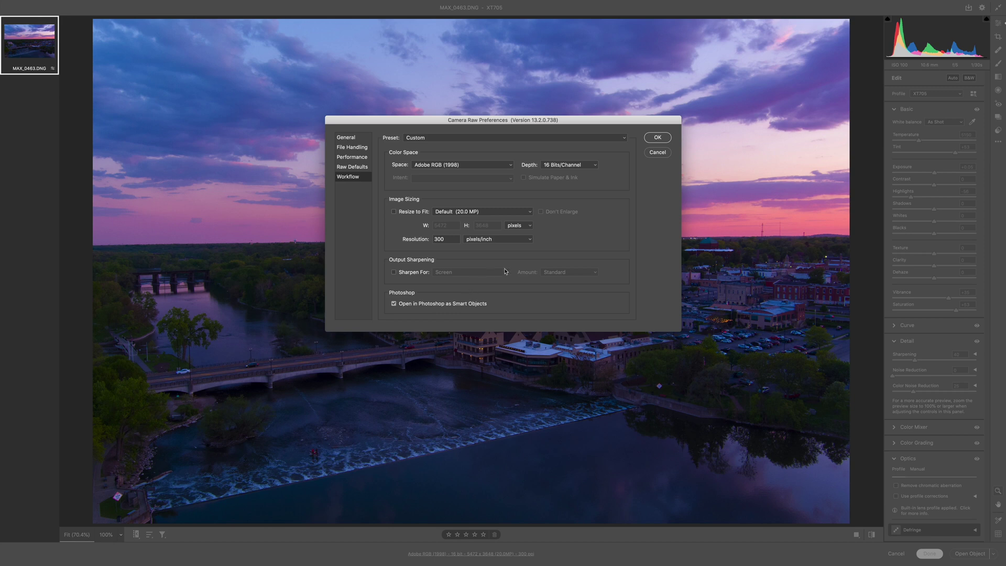
pyautogui.click(658, 153)
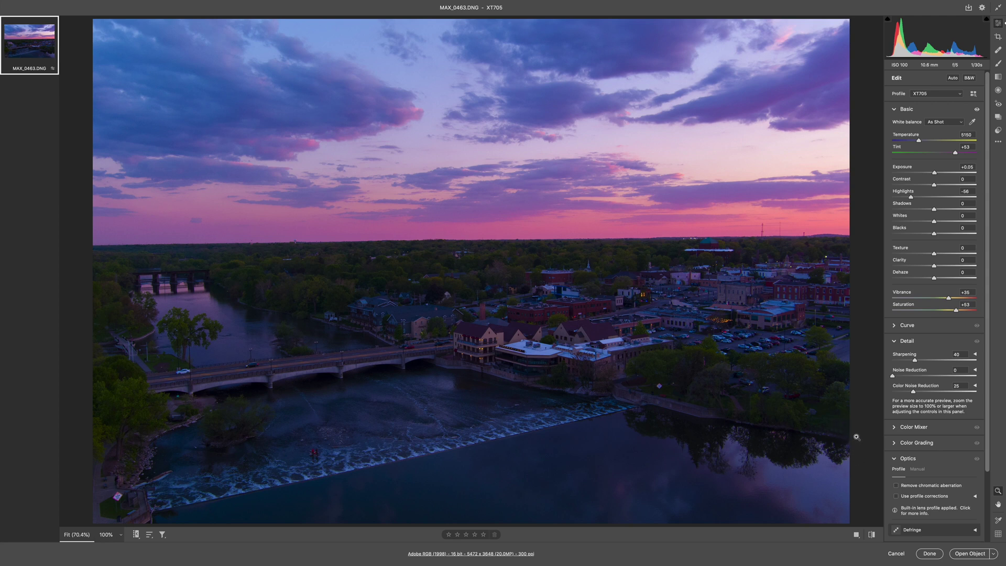
pyautogui.click(969, 556)
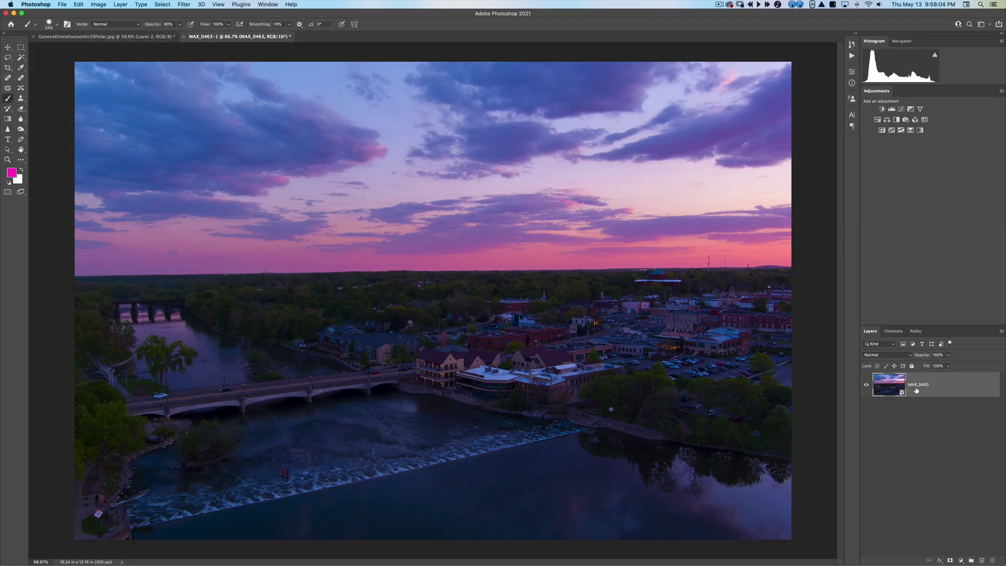
# Duplicate the MAX_0463 layer with New Smart Object via Copy and set the copy's raw exposure to +1.75
pyautogui.rightClick(943, 386)
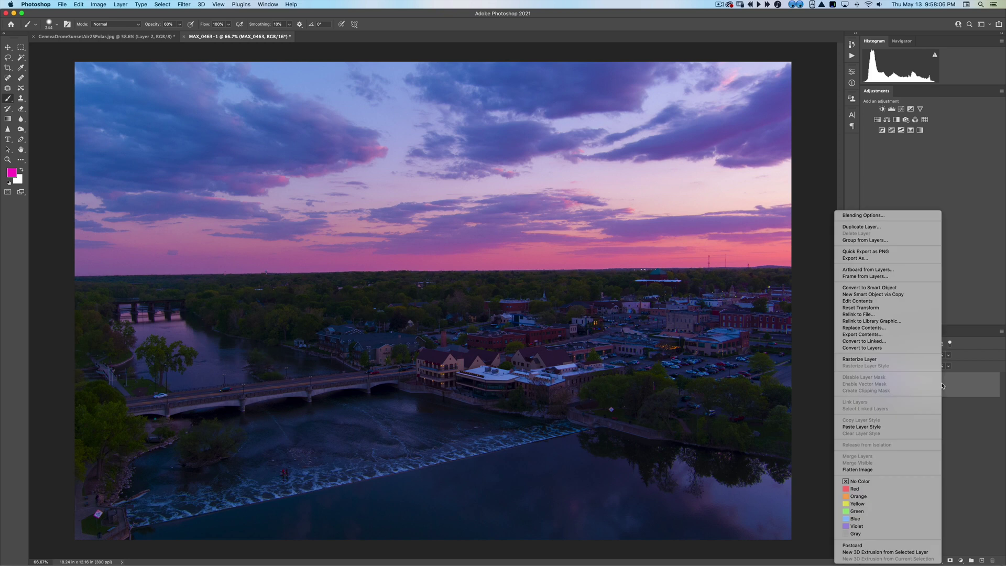
pyautogui.click(884, 295)
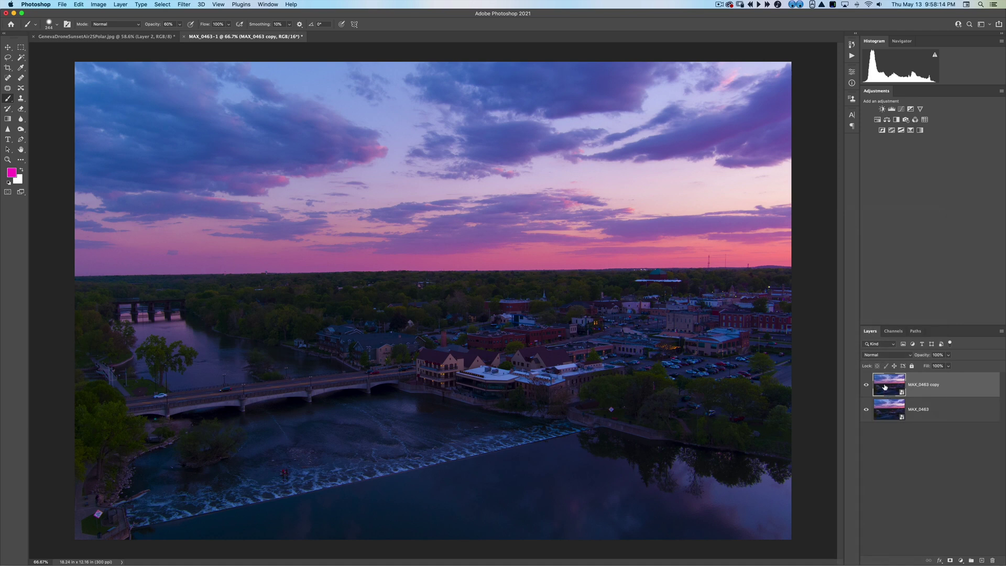
pyautogui.doubleClick(887, 391)
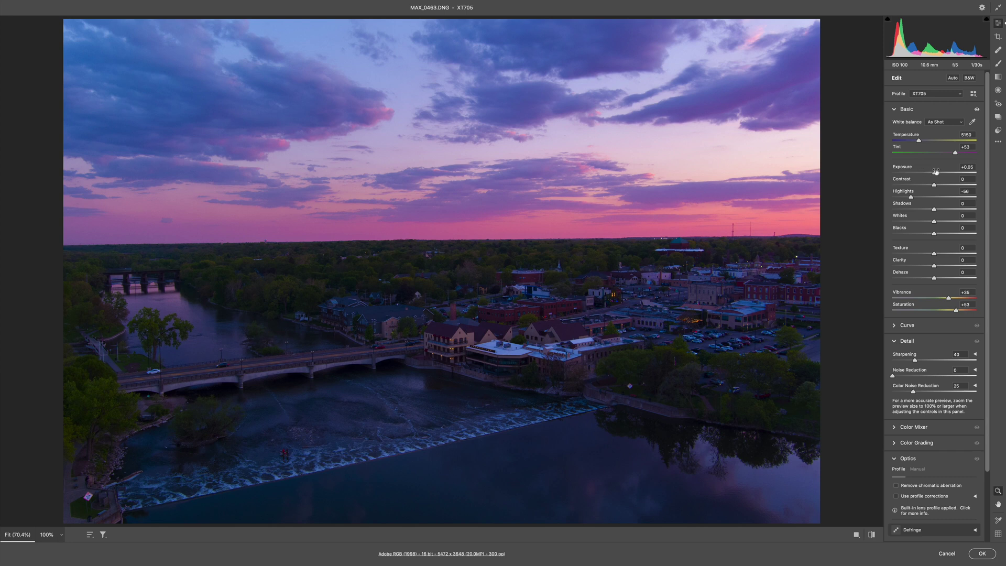
pyautogui.moveTo(934, 174); pyautogui.dragTo(949, 174)
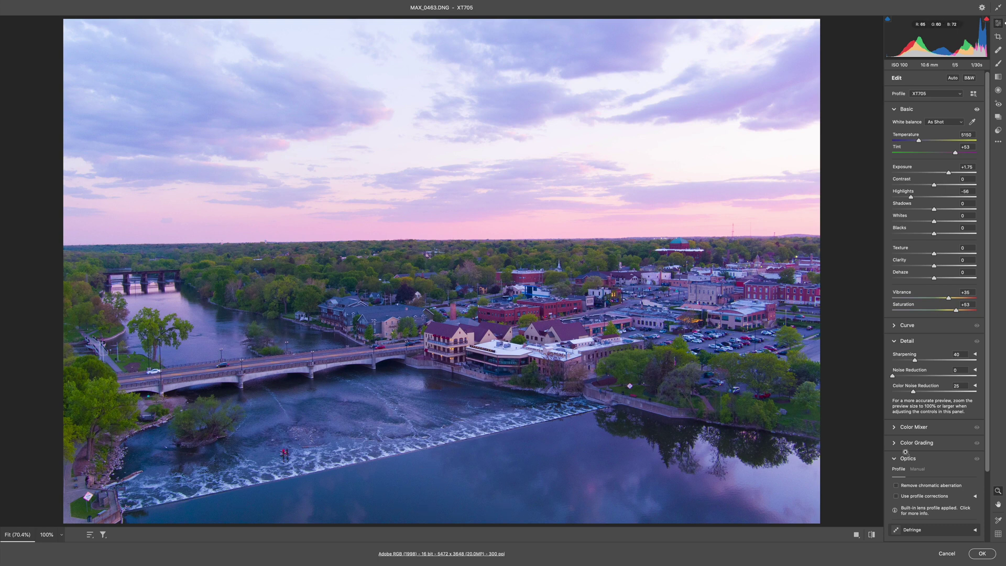
pyautogui.click(975, 554)
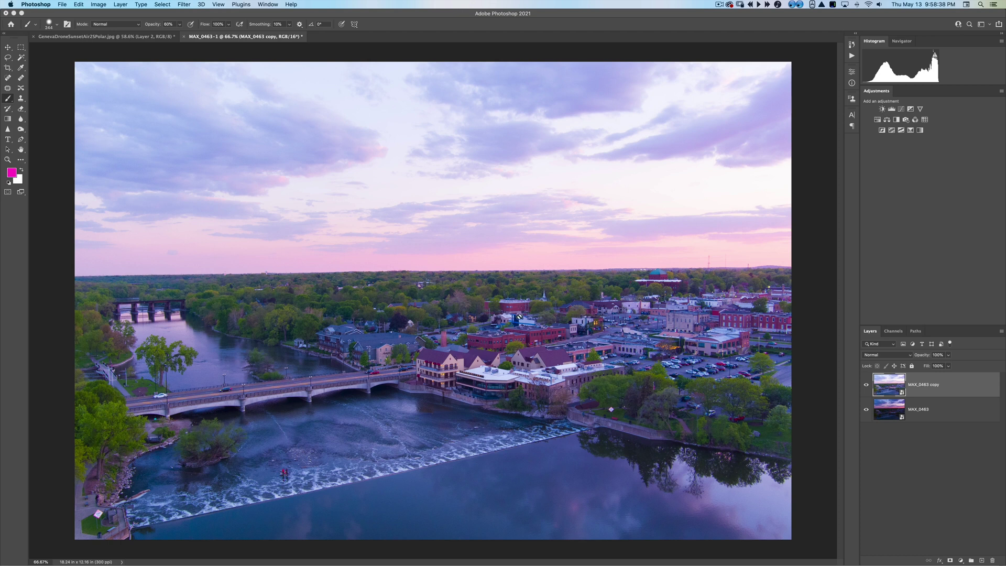
# Hide the brighter copy layer and rename the original MAX_0463 layer as SKY
pyautogui.click(866, 385)
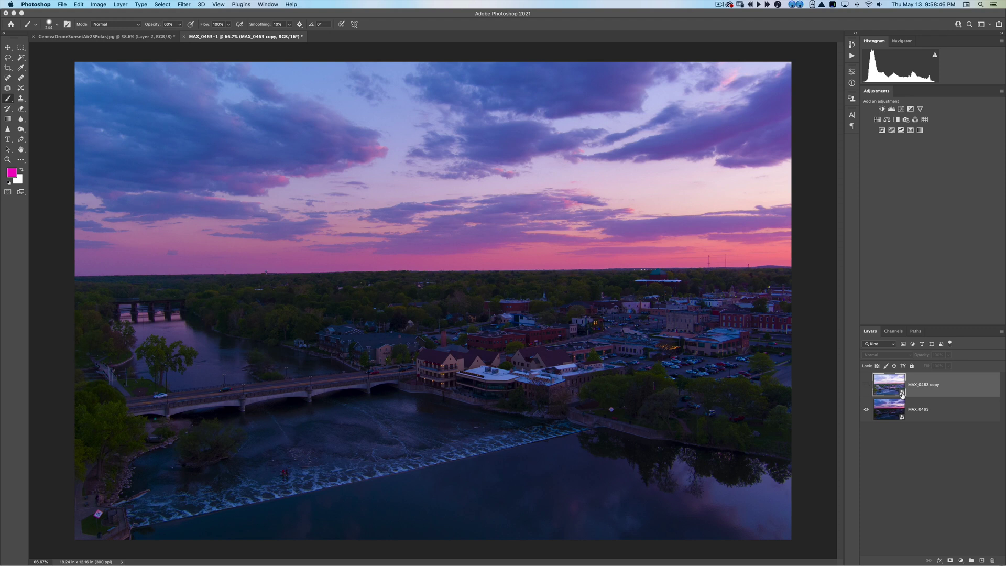
pyautogui.rightClick(935, 412)
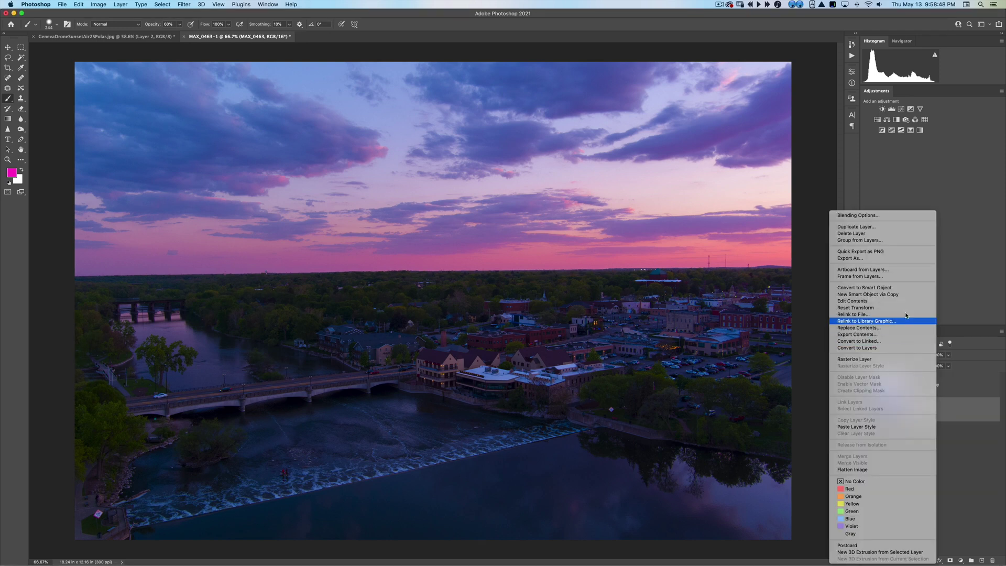
pyautogui.click(904, 296)
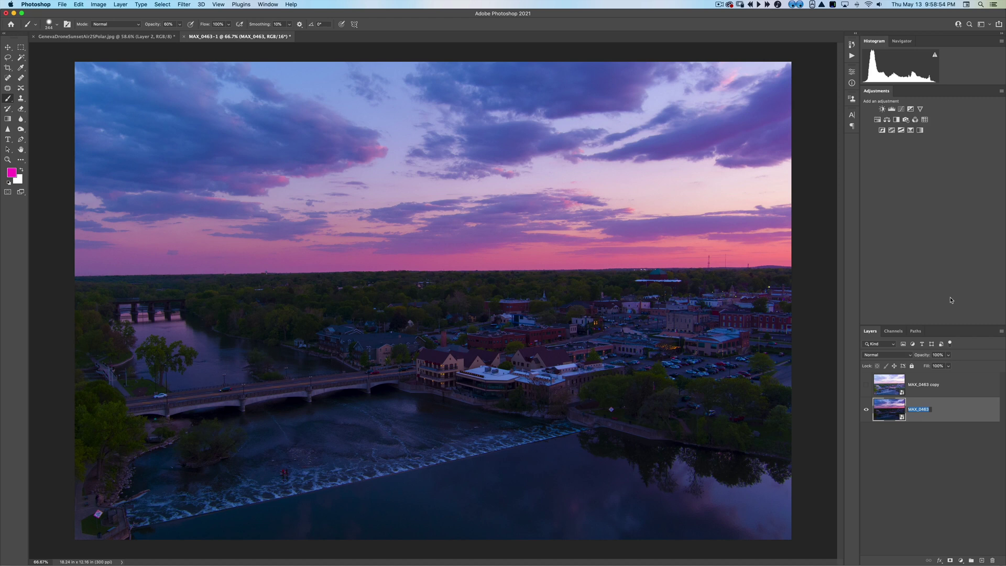
pyautogui.write('SKY')
pyautogui.press('Return')
# Rename the brighter MAX_0463 copy layer as TOWN and make it visible again
pyautogui.click(919, 384)
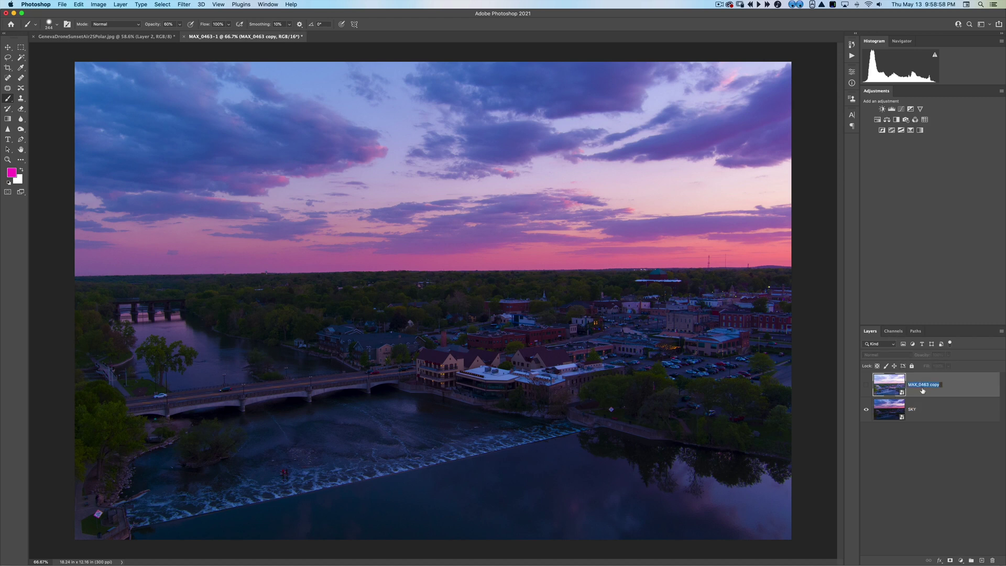
pyautogui.write('TOWN')
pyautogui.press('Return')
pyautogui.click(867, 386)
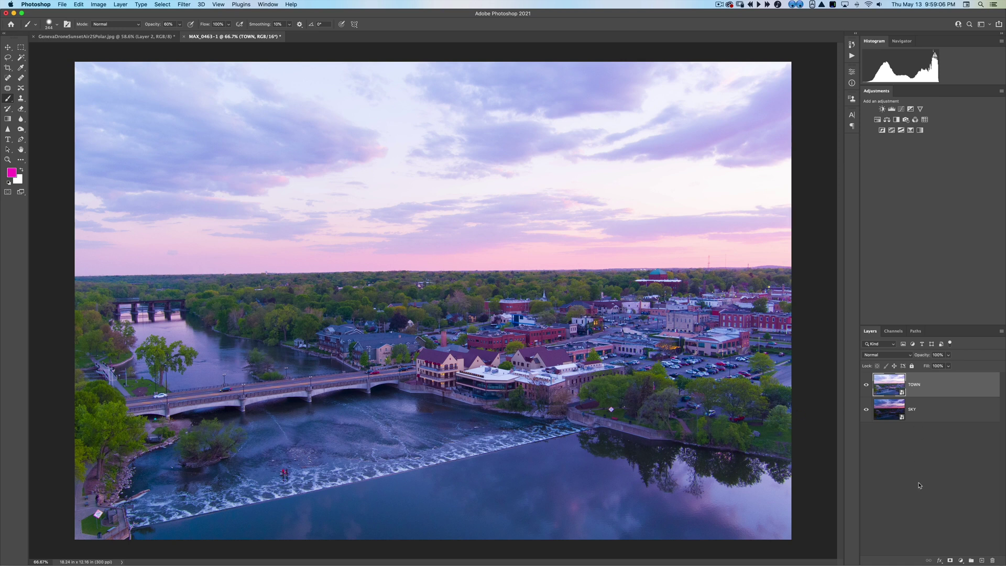
# Add a layer mask to TOWN and paint black across the entire sky with a large soft brush at 100% opacity
pyautogui.click(951, 561)
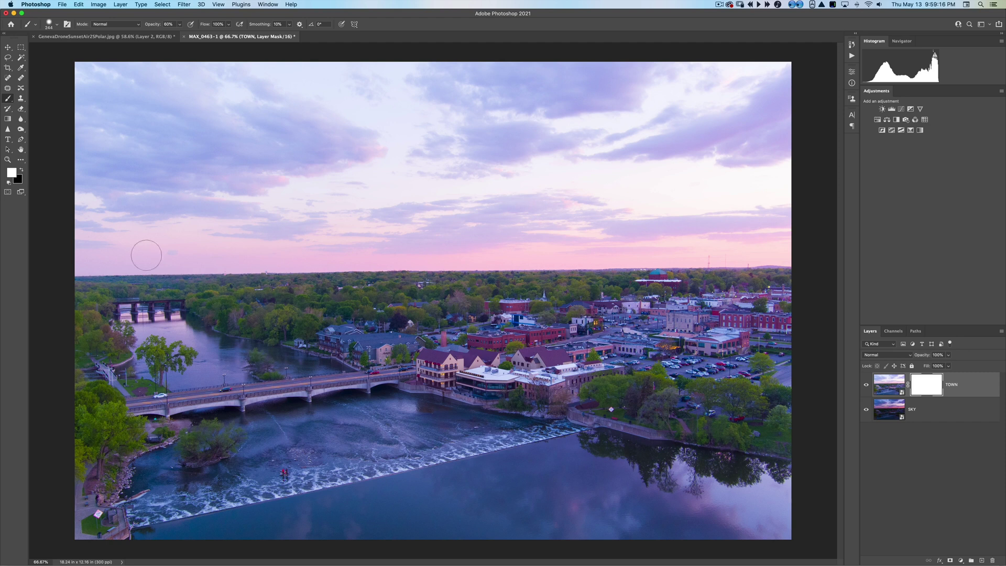
pyautogui.click(12, 179)
pyautogui.moveTo(412, 194); pyautogui.dragTo(534, 206)
pyautogui.press('0')
pyautogui.moveTo(533, 184)
pyautogui.mouseDown()
pyautogui.moveTo(273, 173)
pyautogui.moveTo(697, 183)
pyautogui.moveTo(775, 209)
pyautogui.moveTo(55, 207)
pyautogui.moveTo(131, 115)
pyautogui.moveTo(734, 115)
pyautogui.moveTo(707, 158)
pyautogui.moveTo(354, 173)
pyautogui.moveTo(681, 188)
pyautogui.moveTo(745, 247)
pyautogui.moveTo(603, 272)
pyautogui.moveTo(104, 252)
pyautogui.moveTo(105, 278)
pyautogui.moveTo(676, 178)
pyautogui.moveTo(718, 204)
pyautogui.mouseUp()
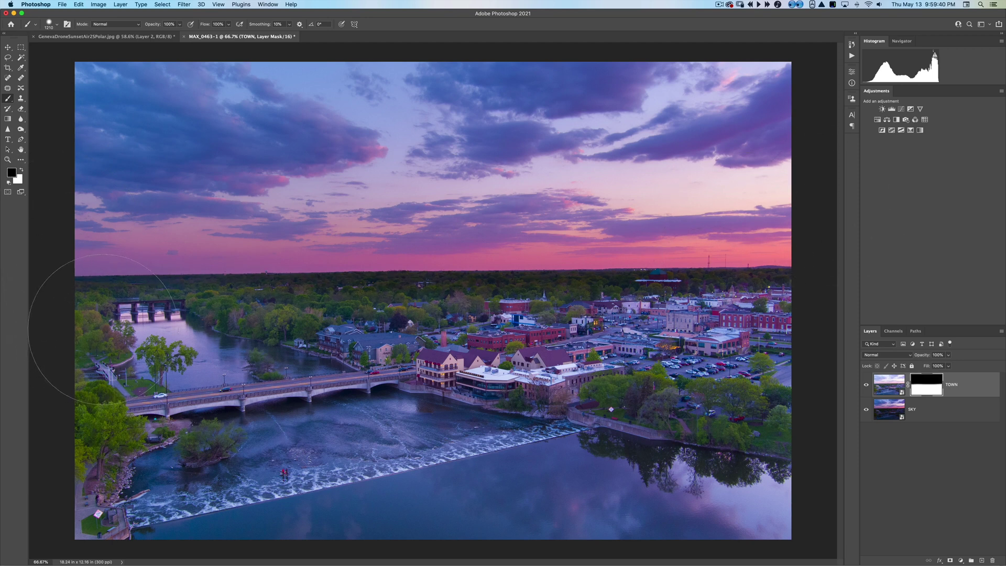
# Paint black on the TOWN mask over the calm foreground water at 50% brush opacity, comparing with and without the stroke
pyautogui.press('5')
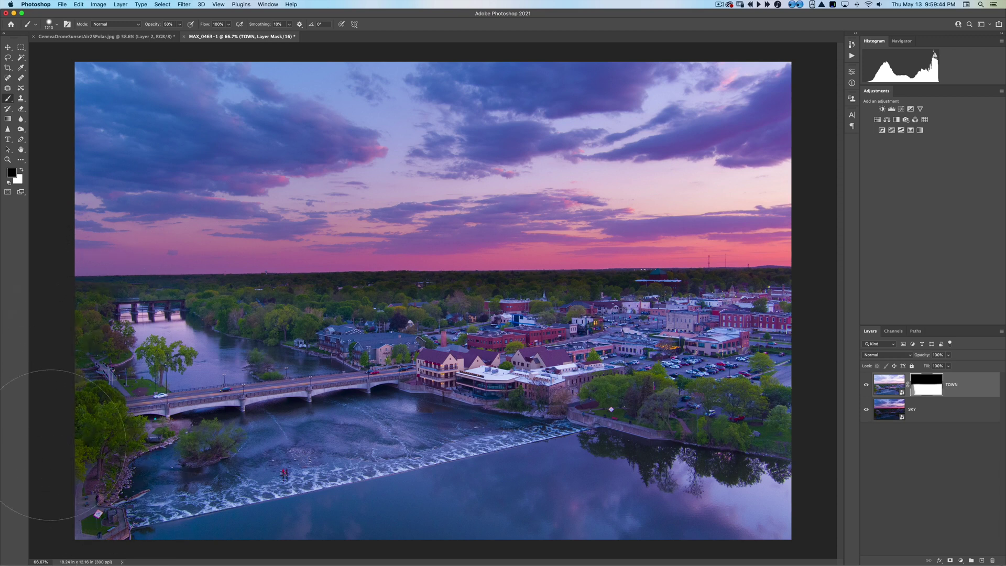
pyautogui.moveTo(300, 545)
pyautogui.mouseDown()
pyautogui.moveTo(584, 546)
pyautogui.moveTo(806, 461)
pyautogui.moveTo(855, 401)
pyautogui.moveTo(850, 410)
pyautogui.moveTo(832, 392)
pyautogui.moveTo(823, 414)
pyautogui.moveTo(543, 512)
pyautogui.mouseUp()
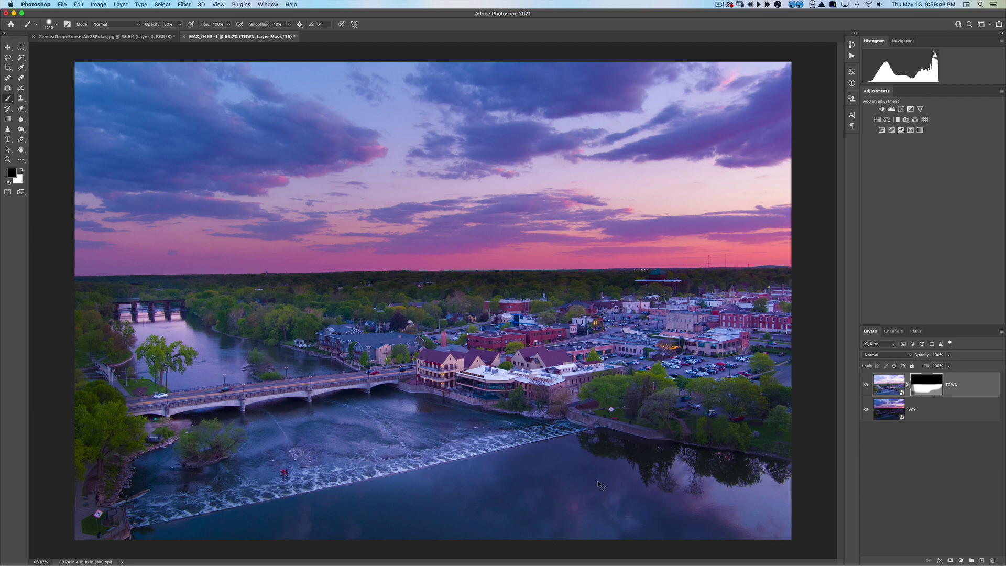
pyautogui.press('super+z')
pyautogui.press('super+shift+z')
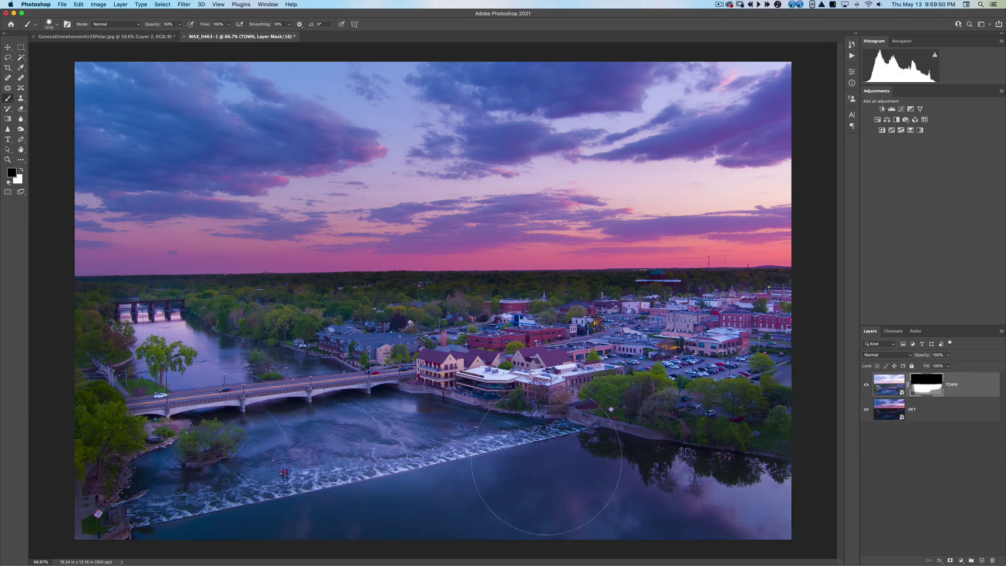
# Refine the TOWN mask at 40% brush opacity, restoring some mid-river brightness with white and darkening the image's lower edge with black
pyautogui.press('x')
pyautogui.press('4')
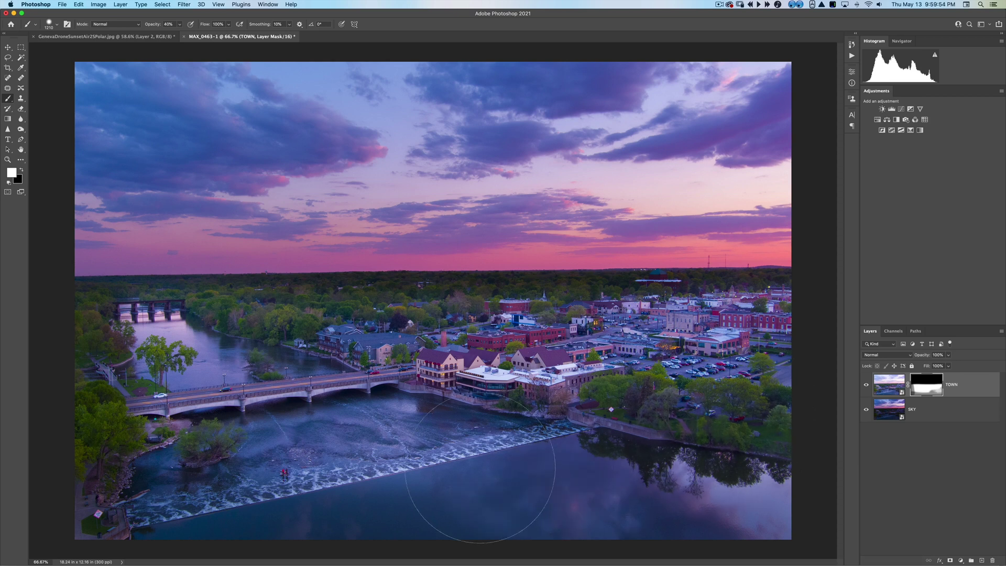
pyautogui.press('x')
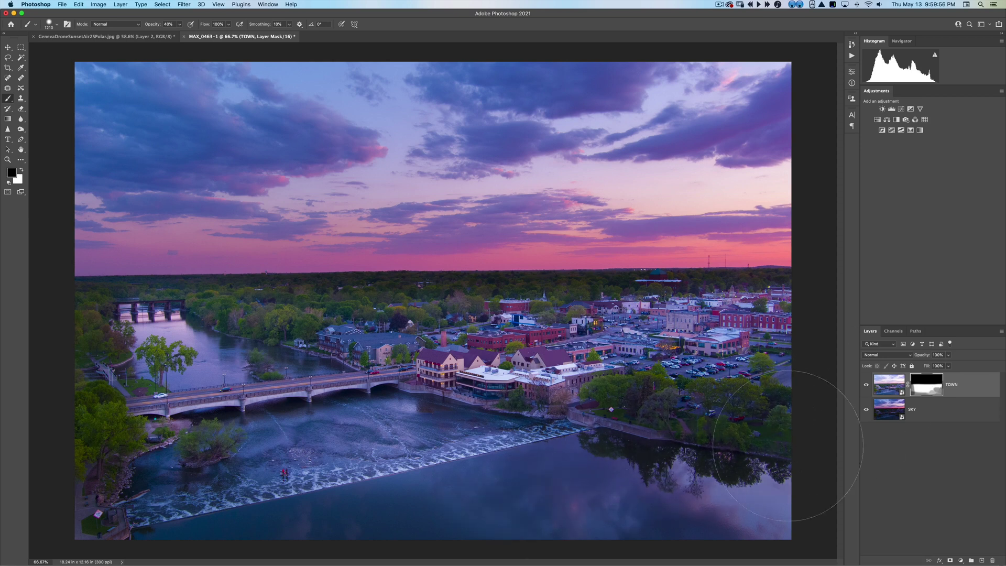
pyautogui.moveTo(707, 507); pyautogui.dragTo(131, 511)
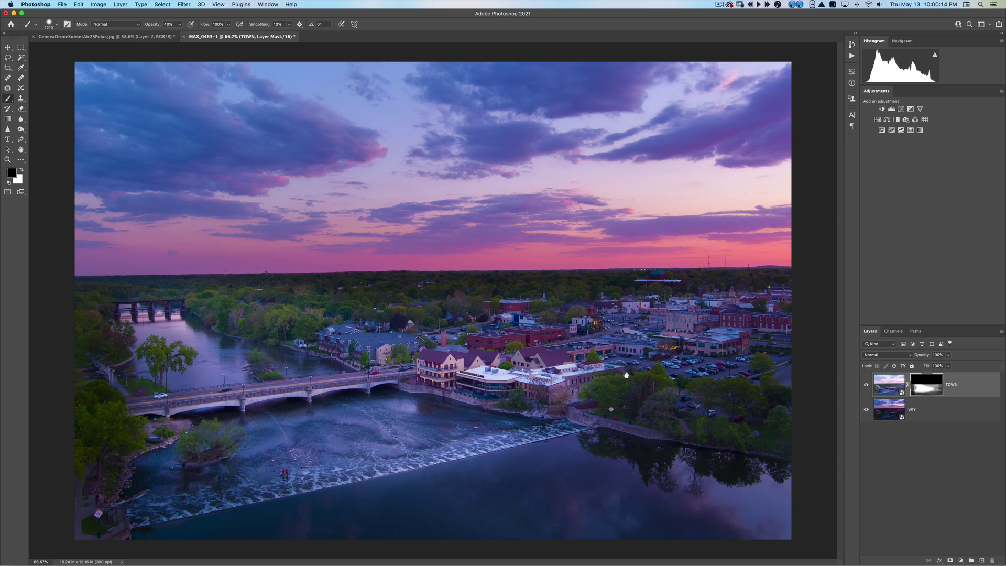
# In full-screen view, paint black on the TOWN mask at 20% opacity over the town buildings and the trees toward the horizon
pyautogui.press('f')
pyautogui.press('f')
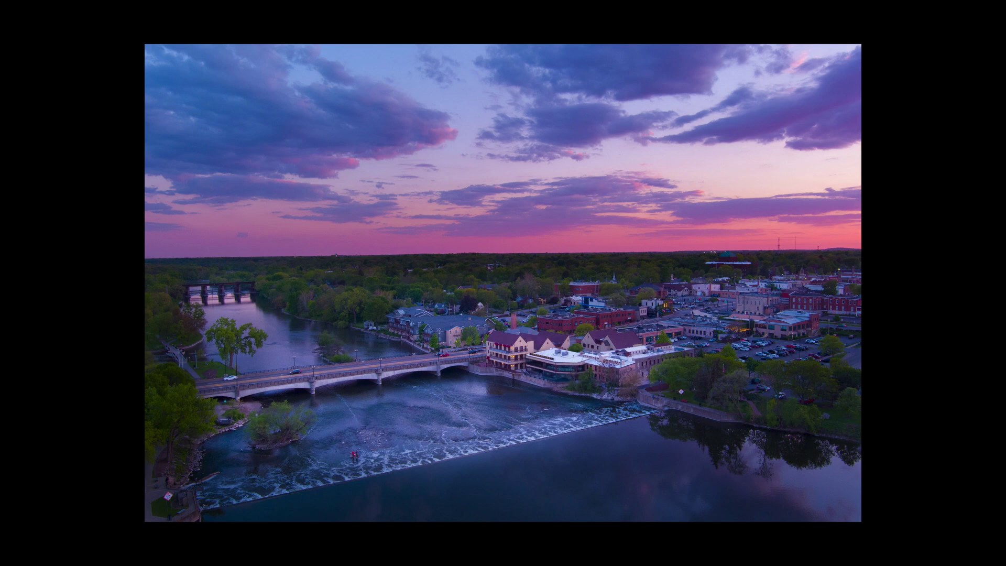
pyautogui.press('Tab')
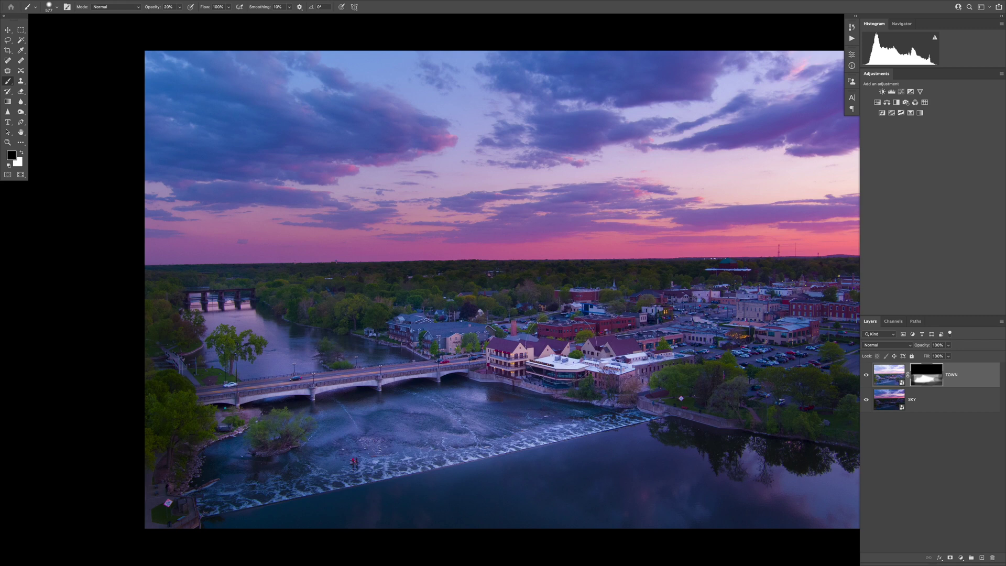
pyautogui.moveTo(568, 355); pyautogui.dragTo(510, 355)
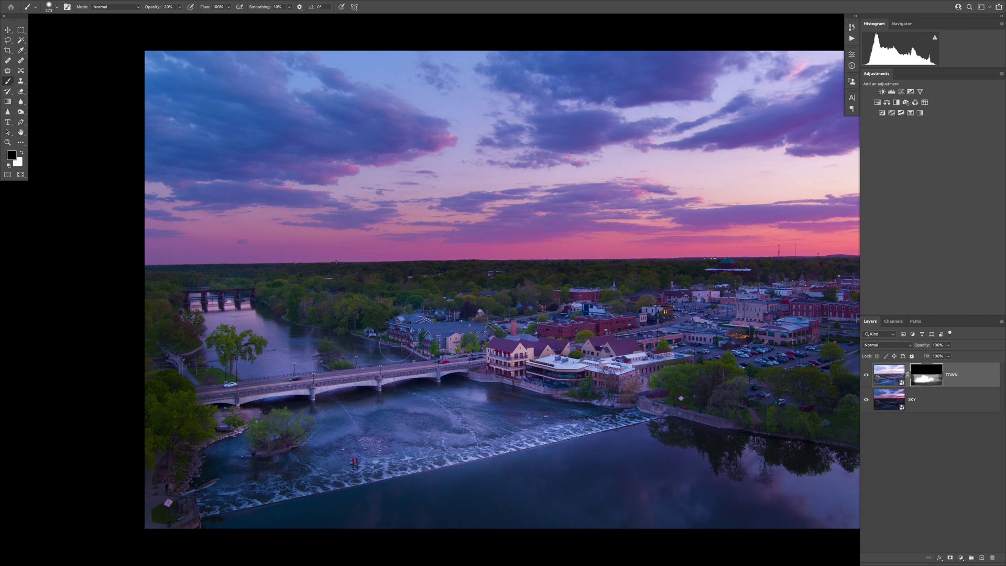
pyautogui.moveTo(429, 298); pyautogui.dragTo(461, 299)
pyautogui.moveTo(729, 267); pyautogui.dragTo(693, 261)
# Paint white on the TOWN mask over the long building near the horizon and fade the stroke to 17% opacity
pyautogui.press('x')
pyautogui.moveTo(727, 270); pyautogui.dragTo(709, 270)
pyautogui.press('super+shift+f')
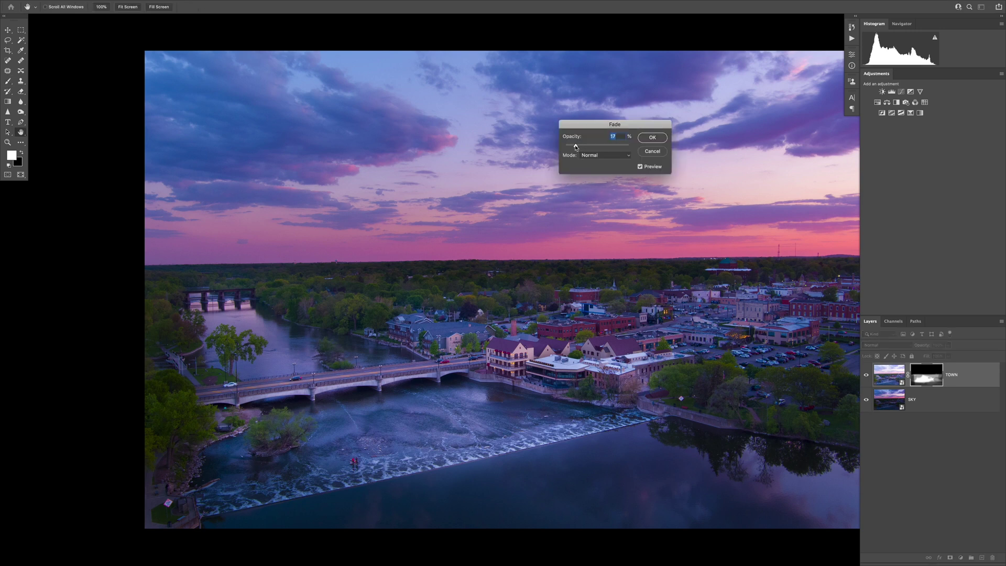
pyautogui.press('Return')
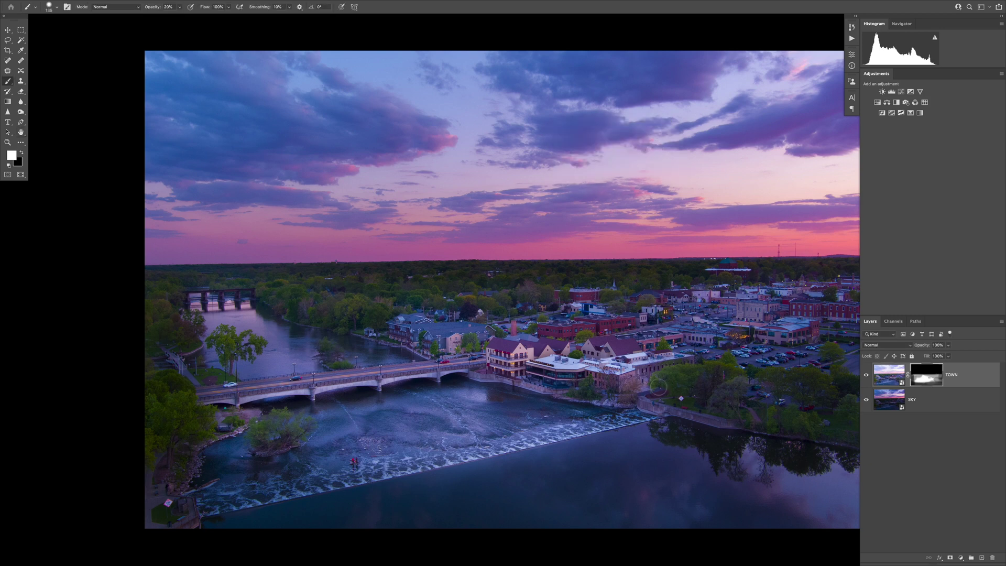
pyautogui.press('x')
pyautogui.press('super+shift+f')
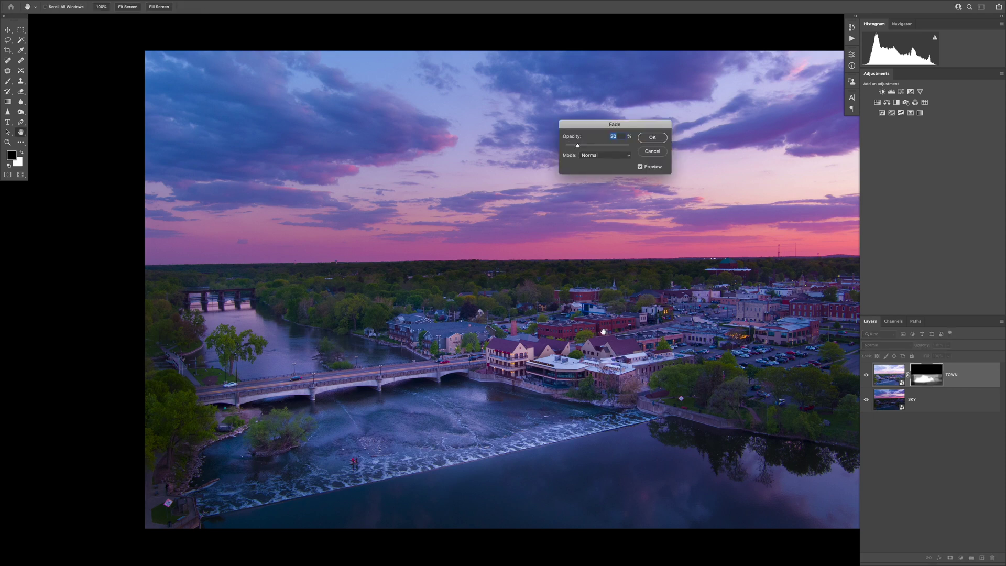
pyautogui.moveTo(614, 125); pyautogui.dragTo(602, 124)
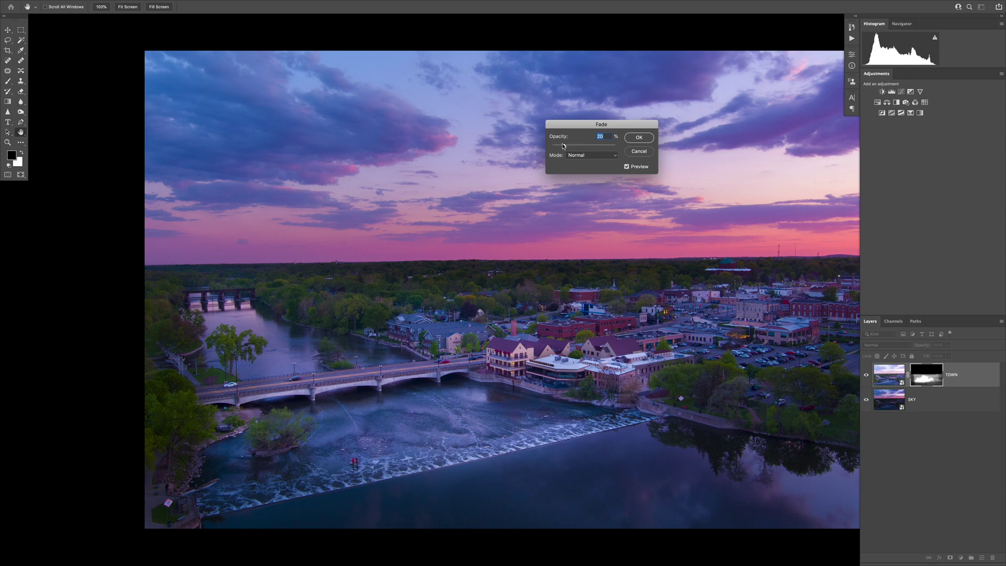
pyautogui.click(644, 153)
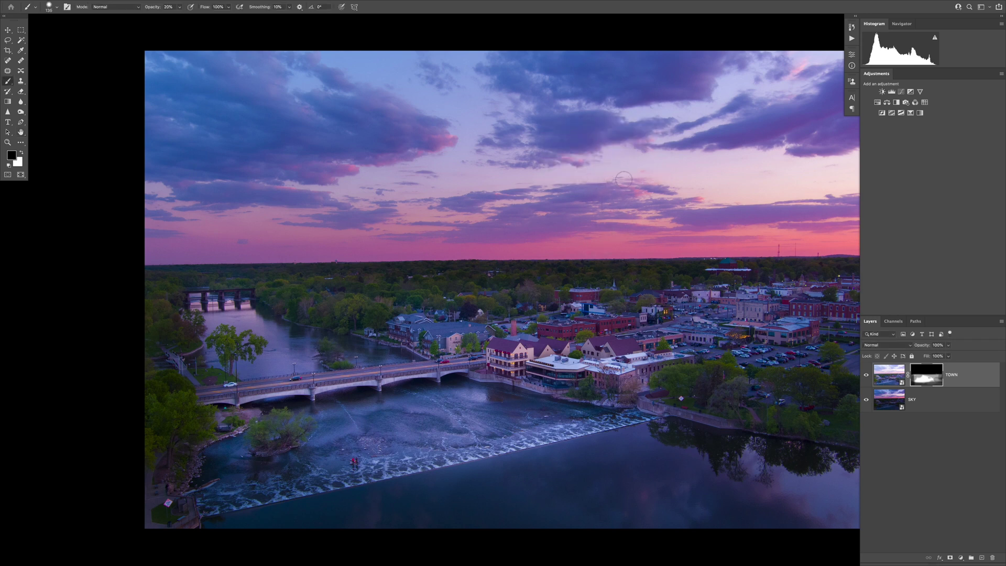
# Flatten the image, duplicate the Background layer and return to the standard screen view
pyautogui.press('f')
pyautogui.press('f')
pyautogui.press('f')
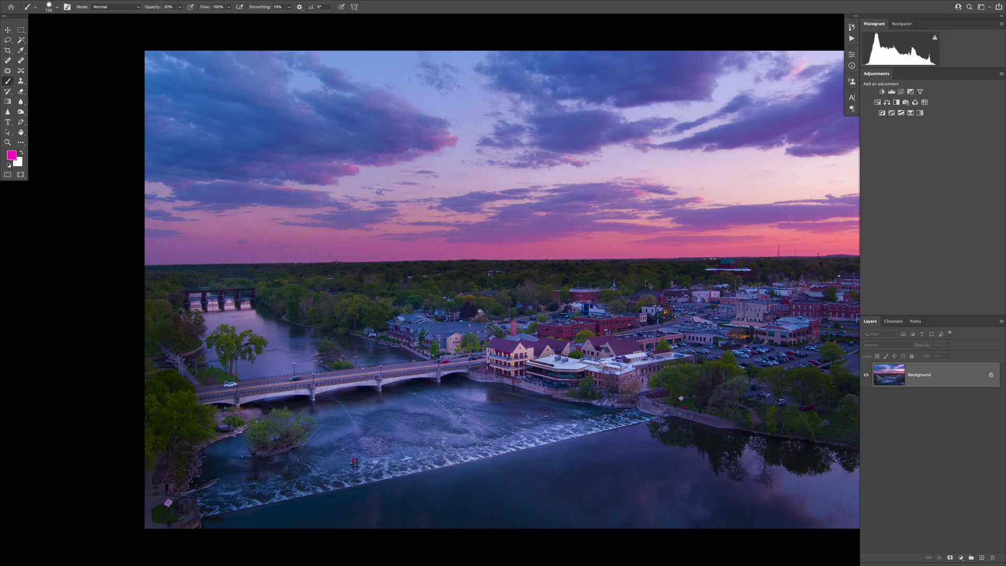
pyautogui.hotkey('ctrl', 'j')
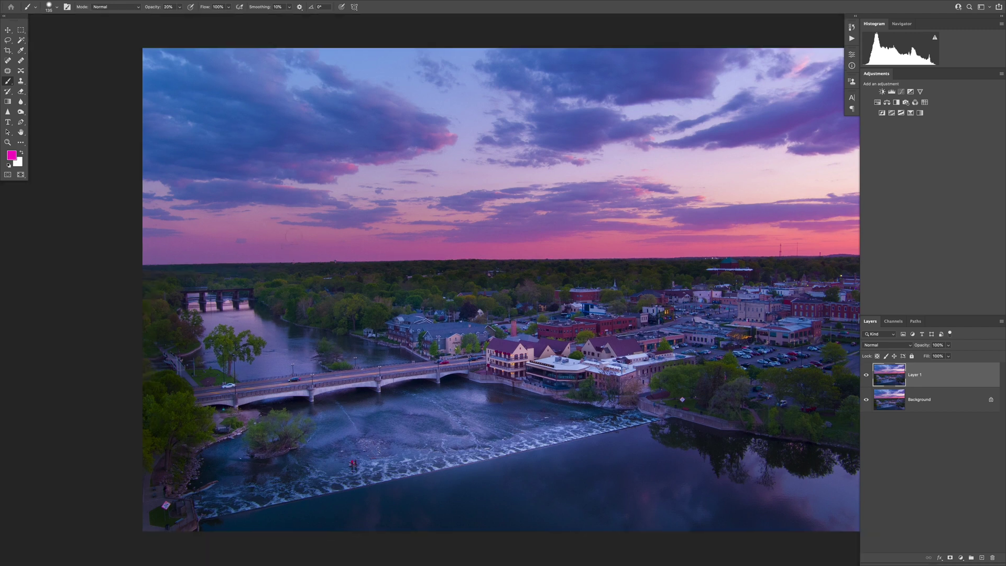
pyautogui.press('f')
# Apply ON1 Effects 2020 to Layer 1 with a Vivid Landscape preset, comparing the preview with the original before accepting
pyautogui.click(184, 5)
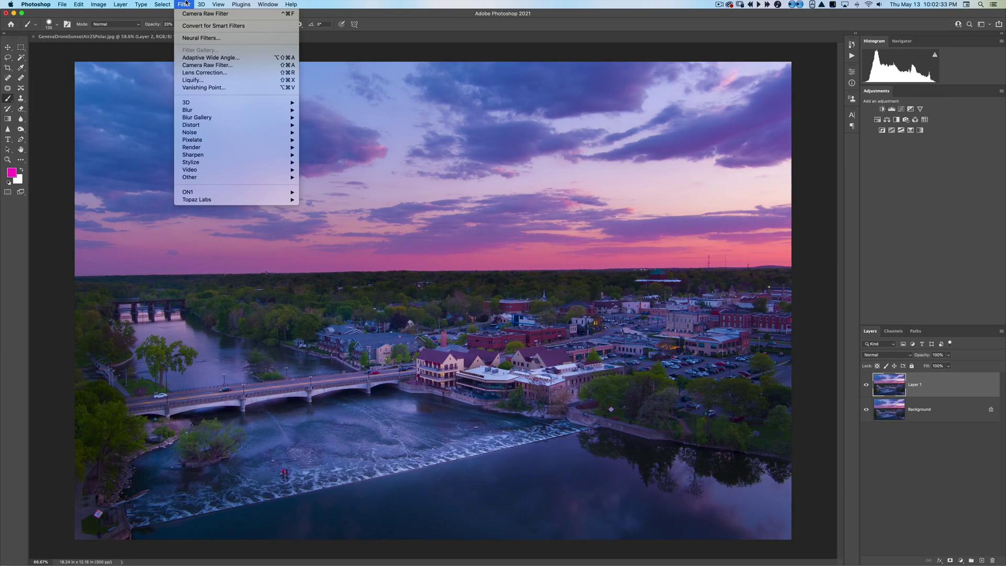
pyautogui.moveTo(243, 192)
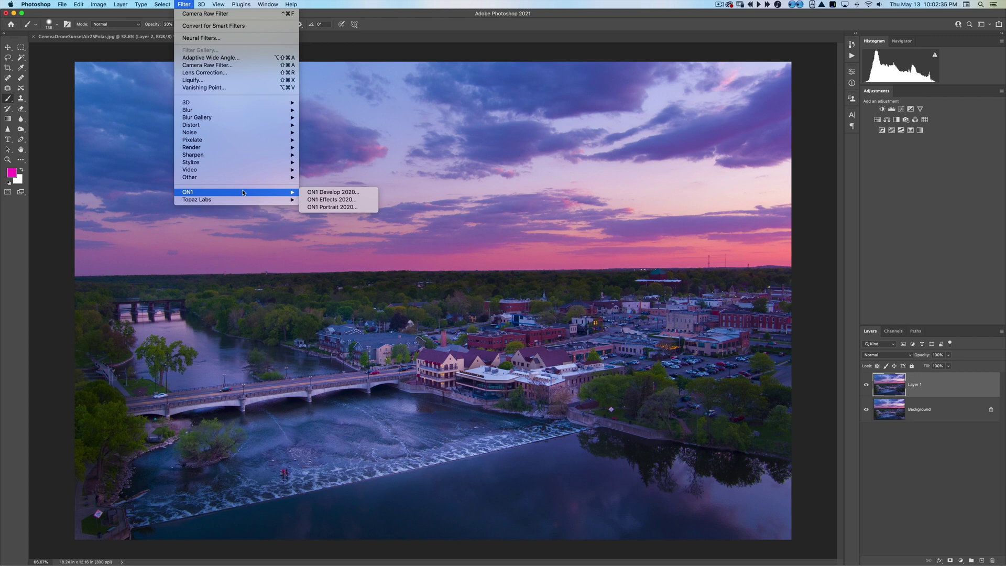
pyautogui.click(316, 203)
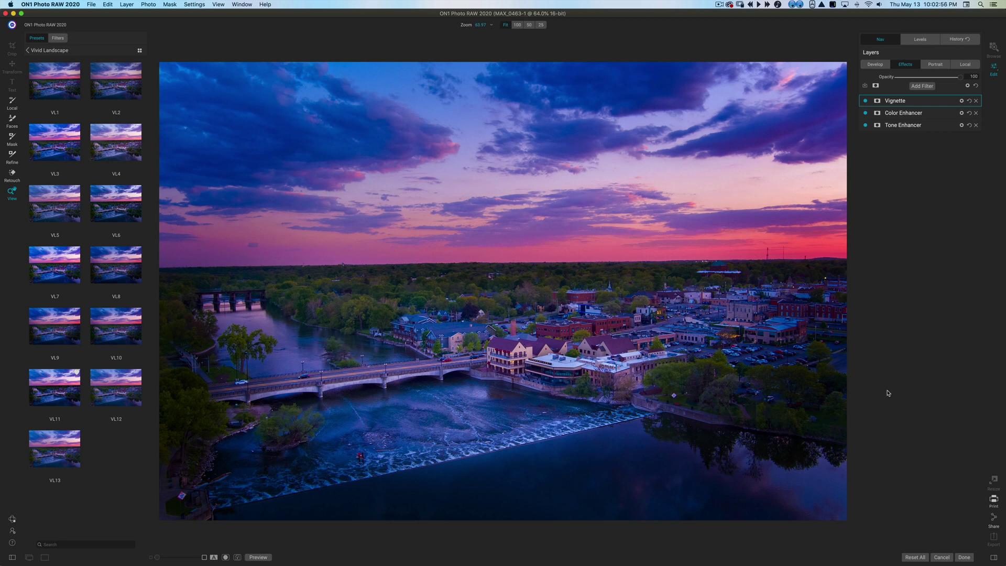
pyautogui.click(261, 559)
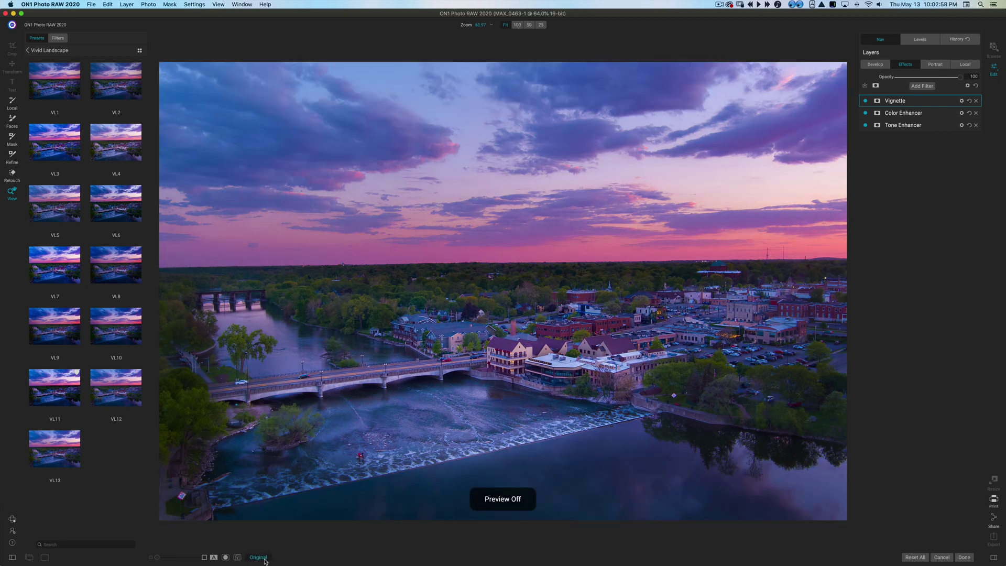
pyautogui.click(259, 559)
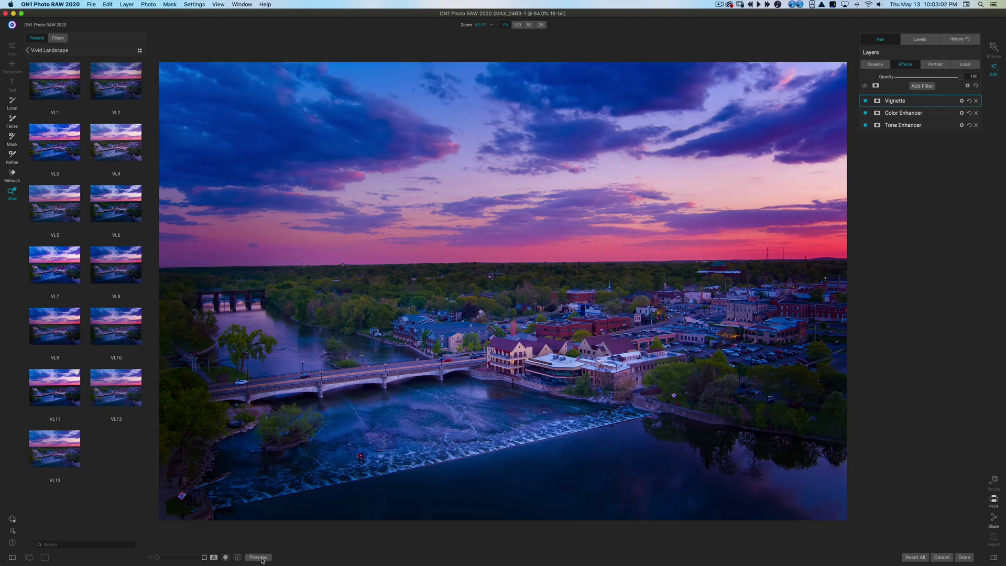
pyautogui.click(259, 558)
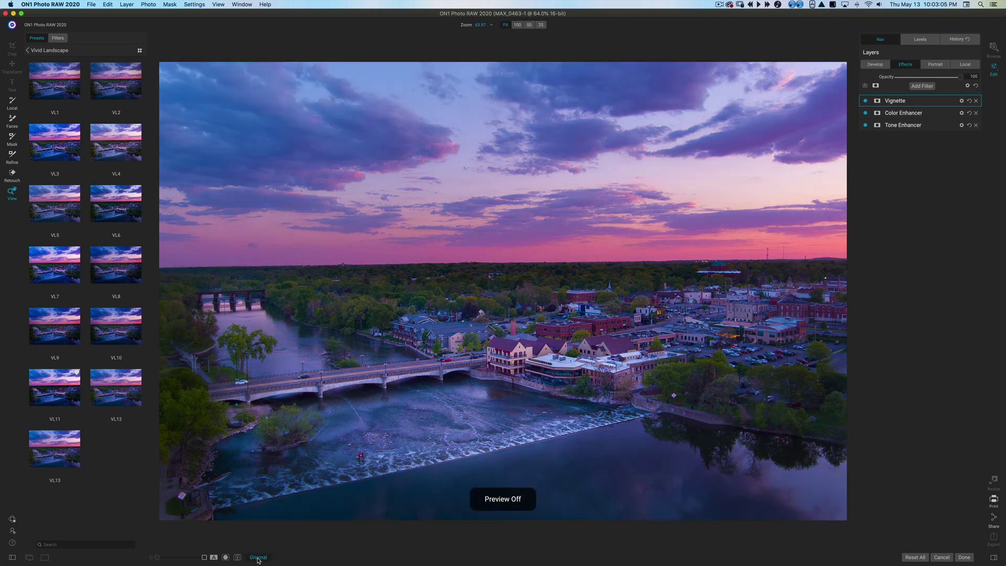
pyautogui.click(262, 558)
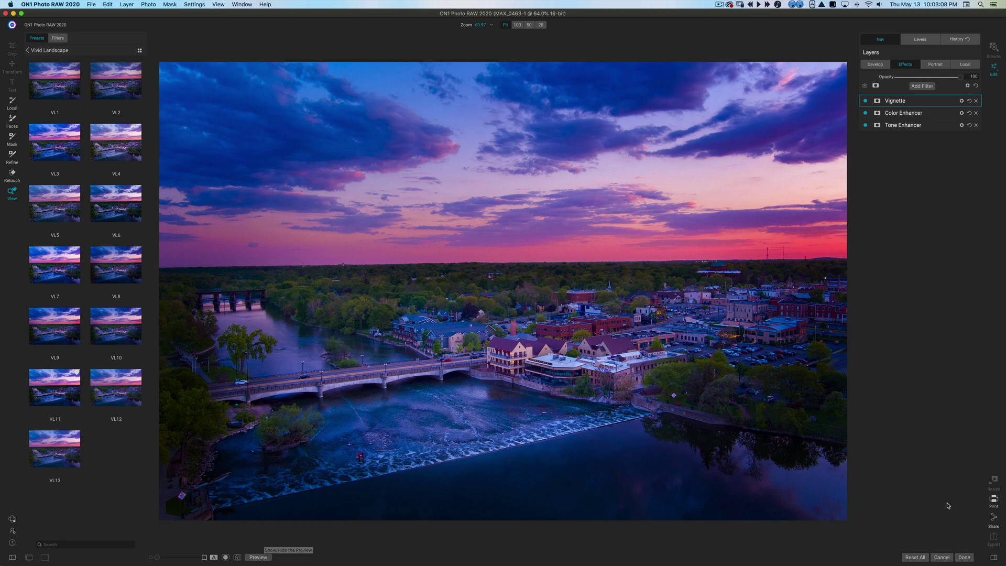
pyautogui.click(965, 557)
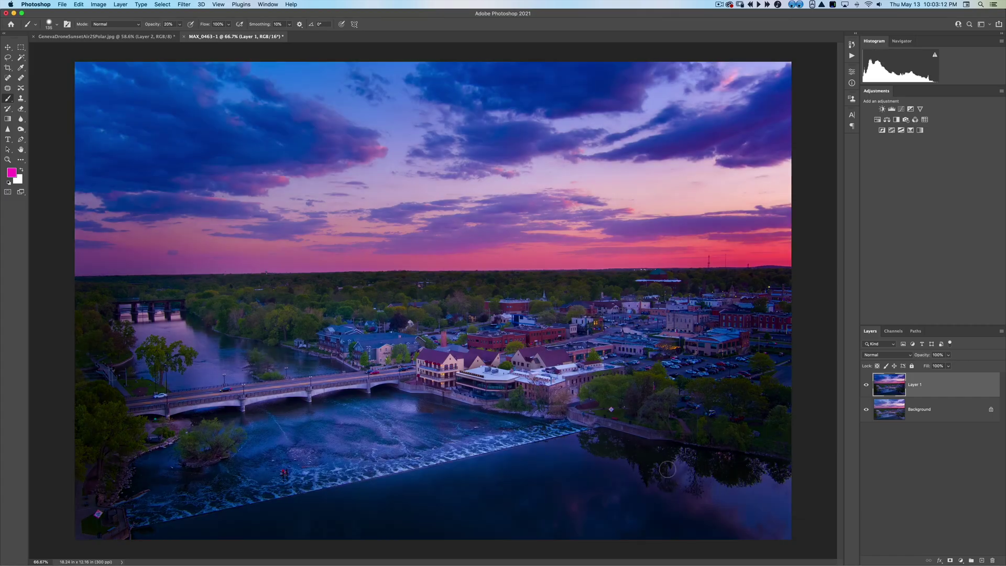
# Compare Layer 1 on and off, add a layer mask to it and paint black over the river rapids at 60% brush opacity
pyautogui.press('f')
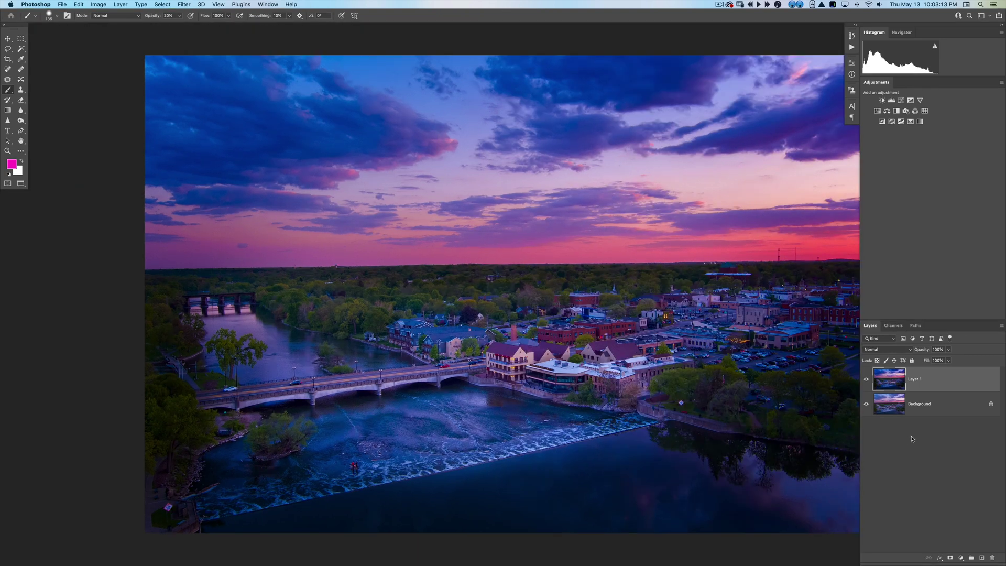
pyautogui.click(868, 380)
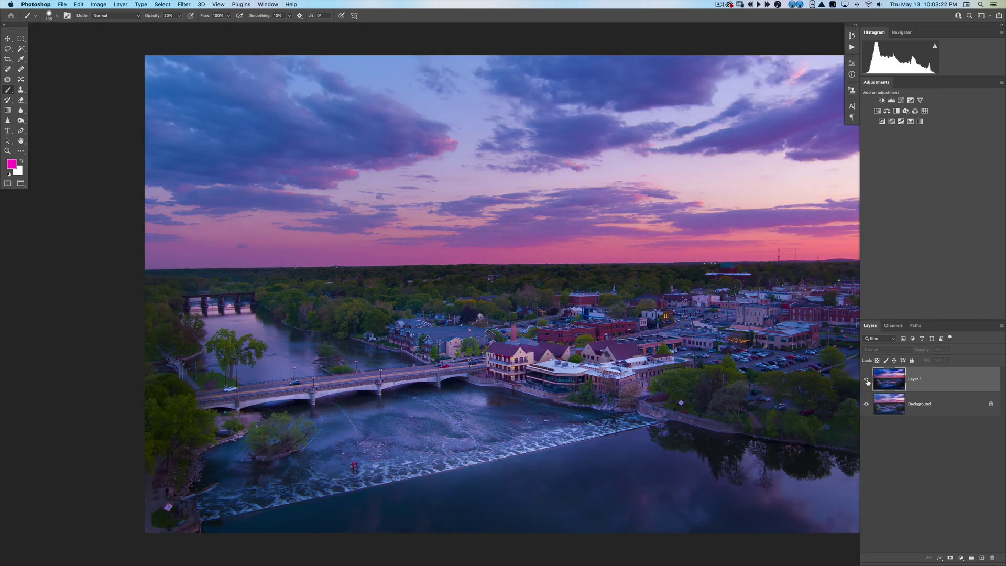
pyautogui.click(867, 380)
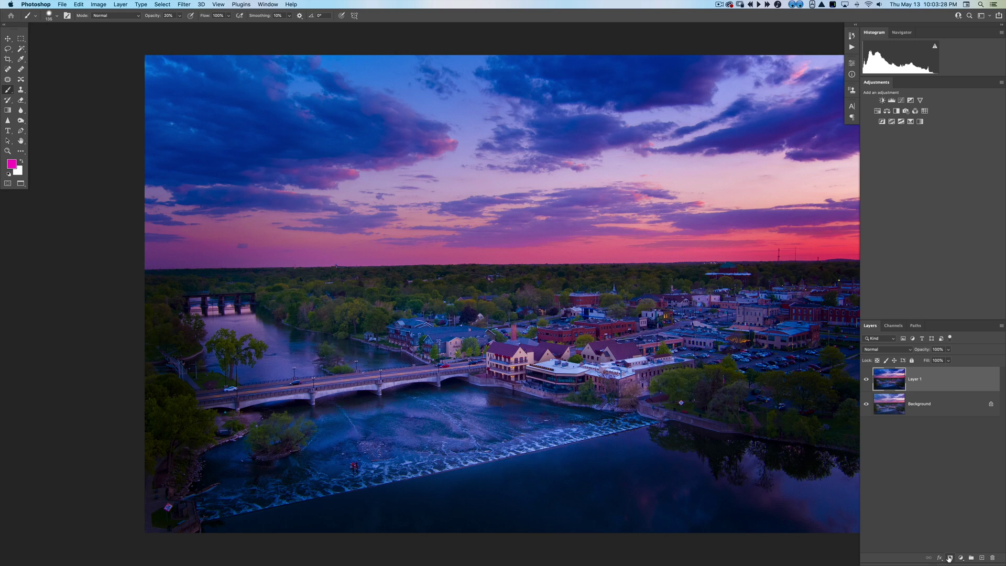
pyautogui.click(949, 558)
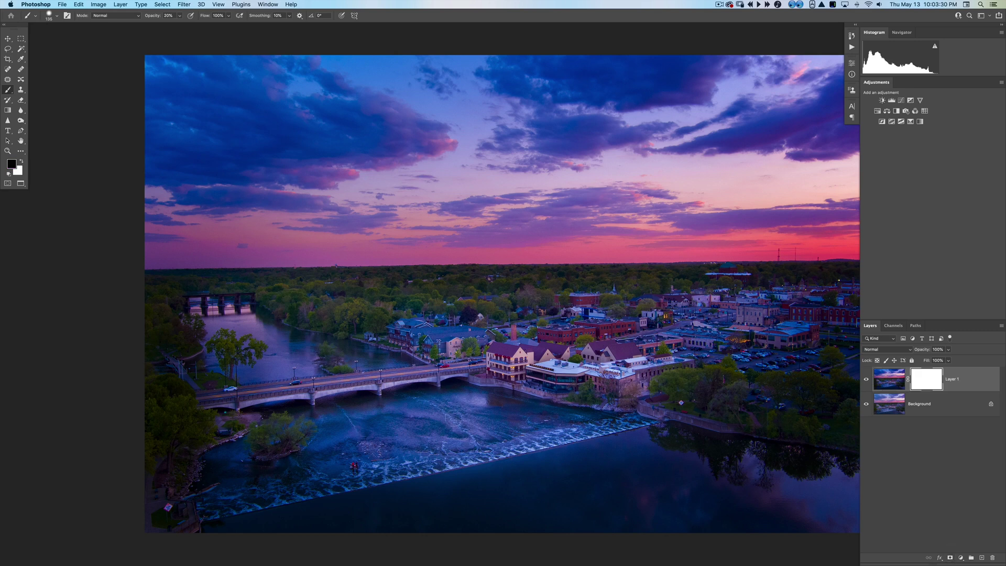
pyautogui.moveTo(432, 440); pyautogui.dragTo(455, 422)
pyautogui.press('6')
pyautogui.moveTo(558, 445); pyautogui.dragTo(346, 461)
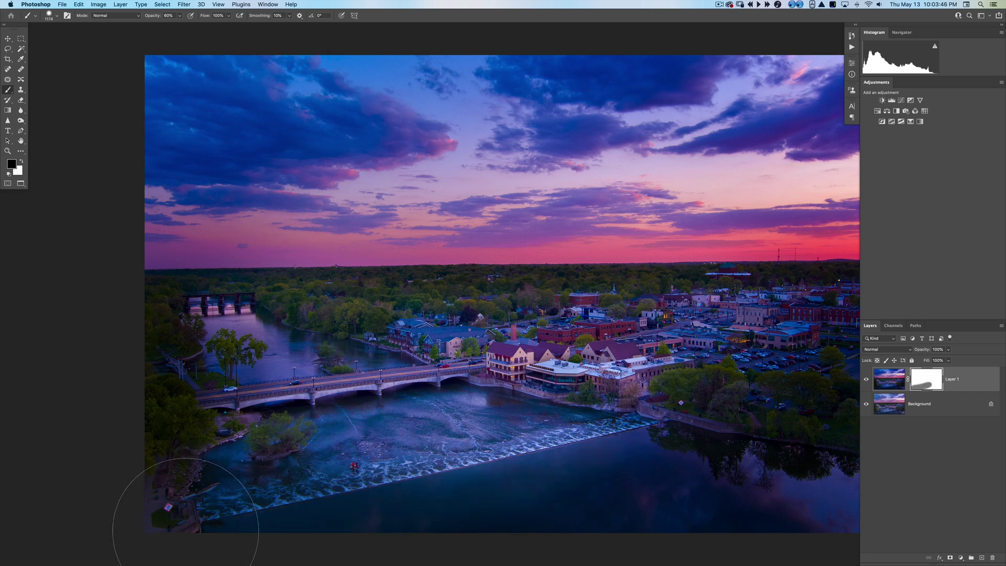
# Compare the rapids stroke, then continue painting black on the Layer 1 mask over the calm foreground water and the riverside trees
pyautogui.press('super+z')
pyautogui.press('super+shift+z')
pyautogui.moveTo(584, 490); pyautogui.dragTo(849, 491)
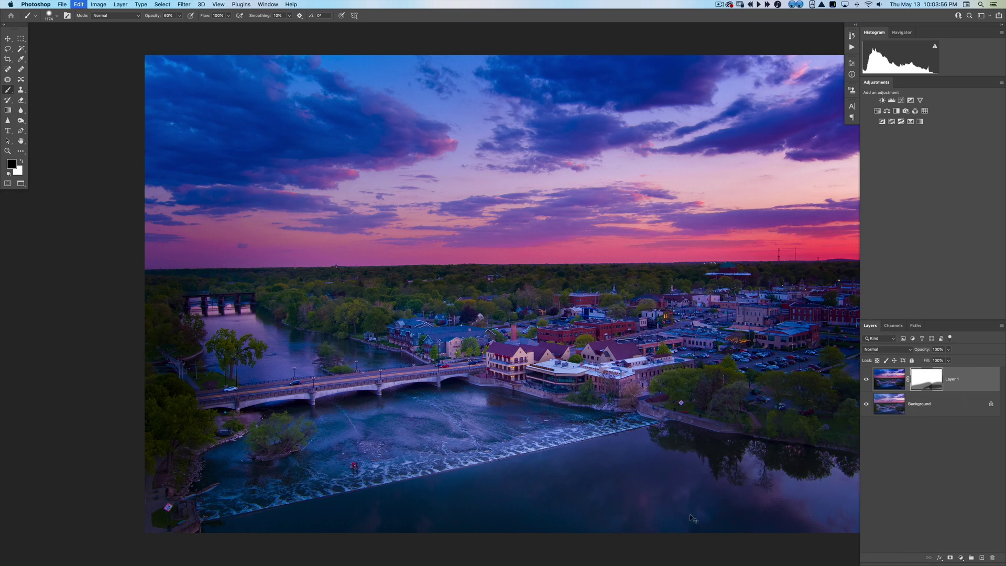
pyautogui.moveTo(770, 399); pyautogui.dragTo(828, 380)
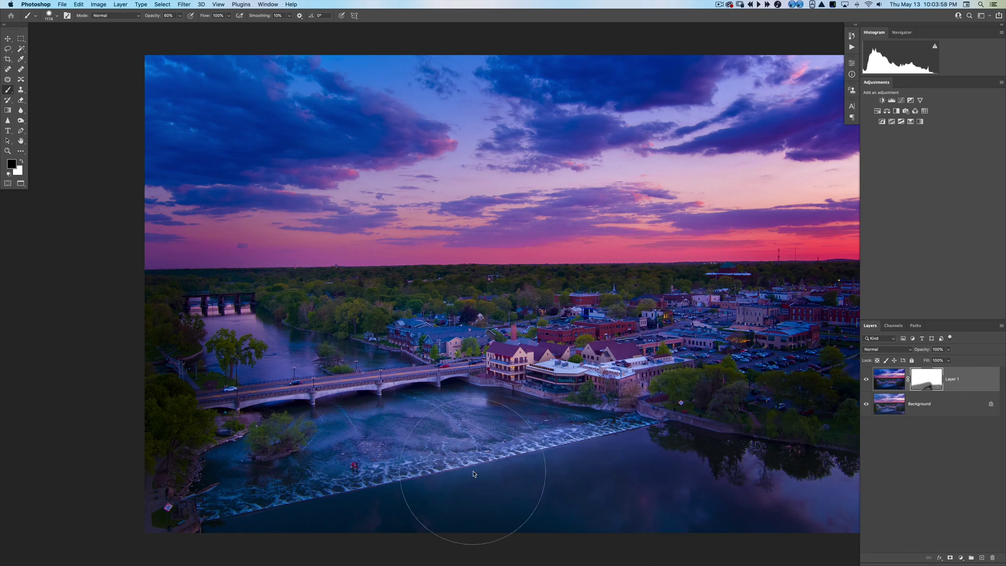
# Undo the last mask stroke, repaint black across the foreground water on the Layer 1 mask and compare the stroke on and off
pyautogui.press('super+z')
pyautogui.moveTo(270, 505); pyautogui.dragTo(674, 495)
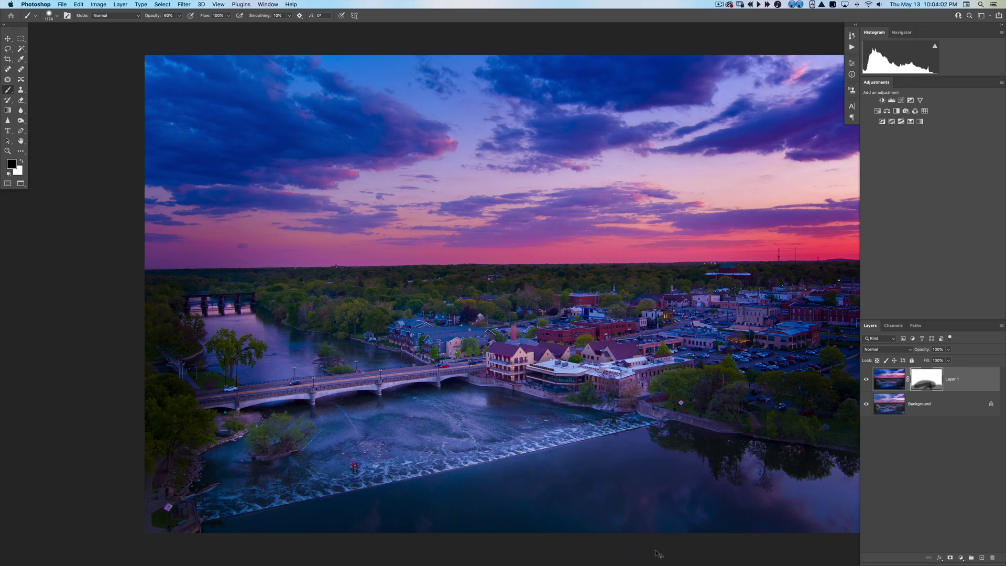
pyautogui.press('super+z')
pyautogui.press('super+shift+z')
# View the masked photo full screen on black, then return to the standard screen view
pyautogui.press('f')
pyautogui.press('f')
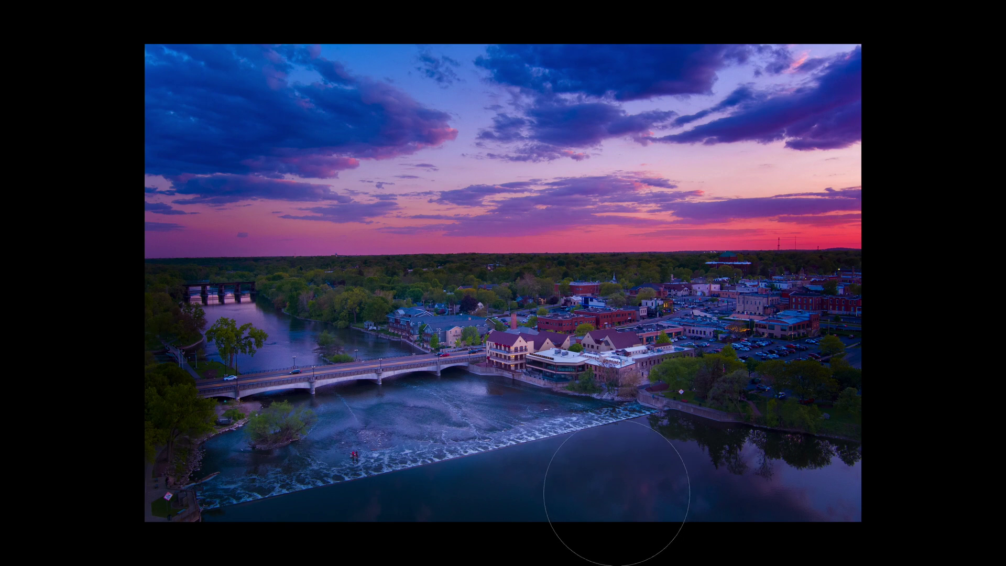
pyautogui.press('f')
pyautogui.press('f')
pyautogui.press('f')
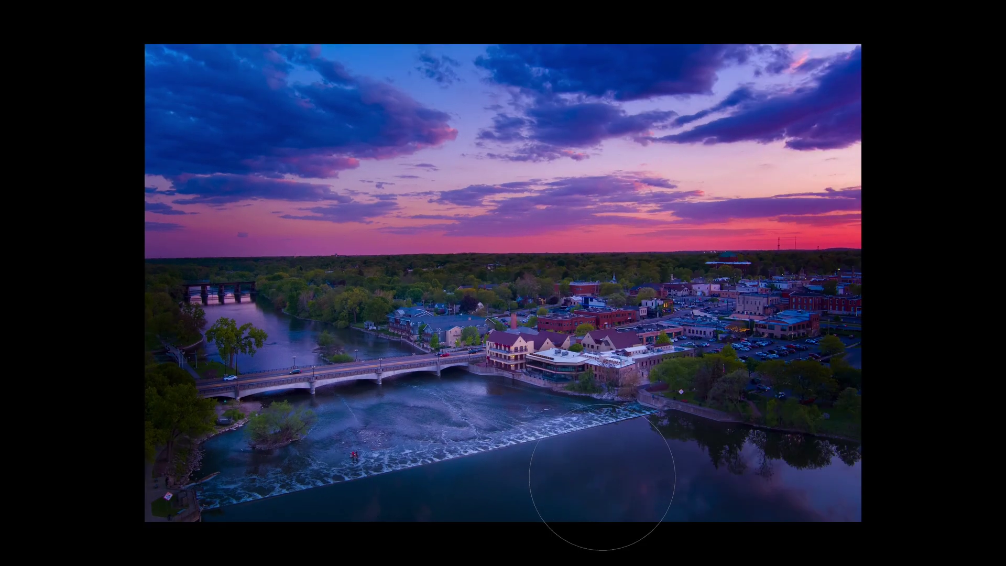
pyautogui.press('f')
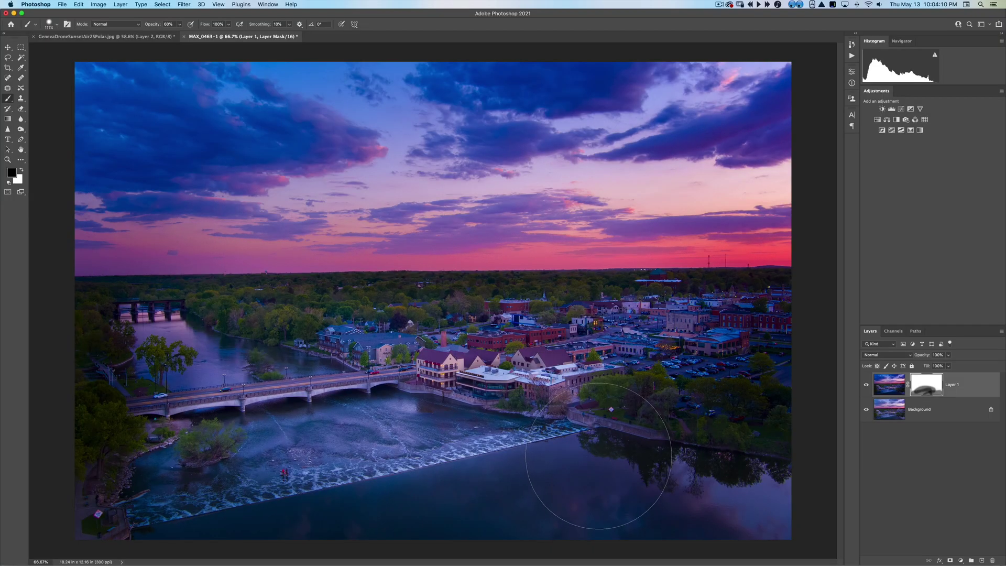
# Switch to Finder and preview the original MAX_0463.DNG to compare it with the edited photo
pyautogui.press('super+Tab')
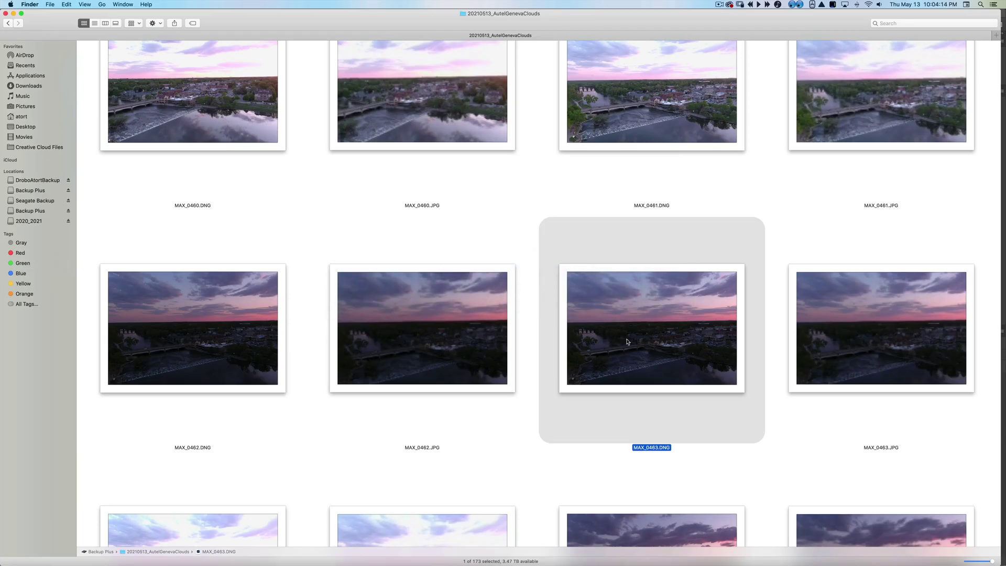
pyautogui.press('space')
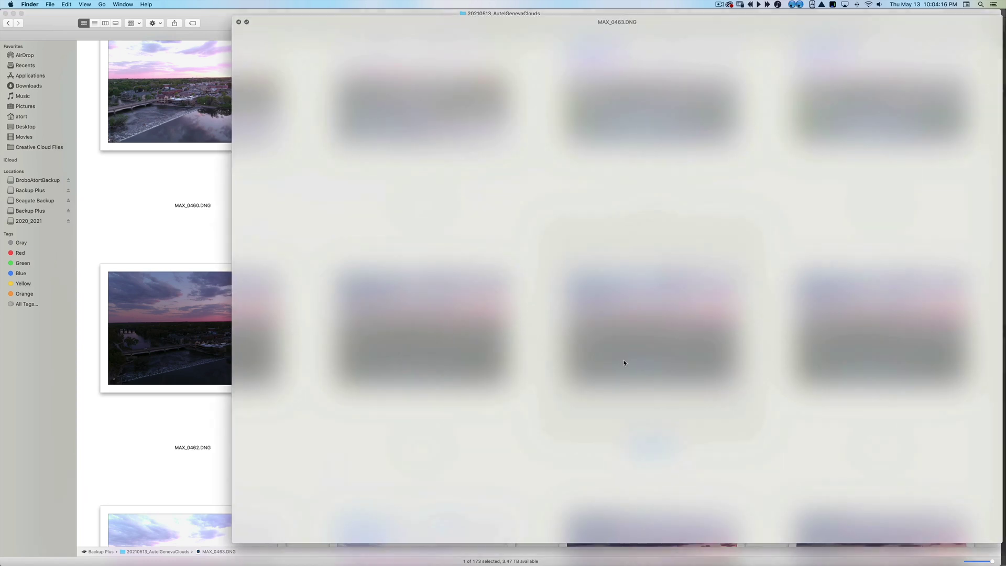
pyautogui.moveTo(696, 26); pyautogui.dragTo(613, 38)
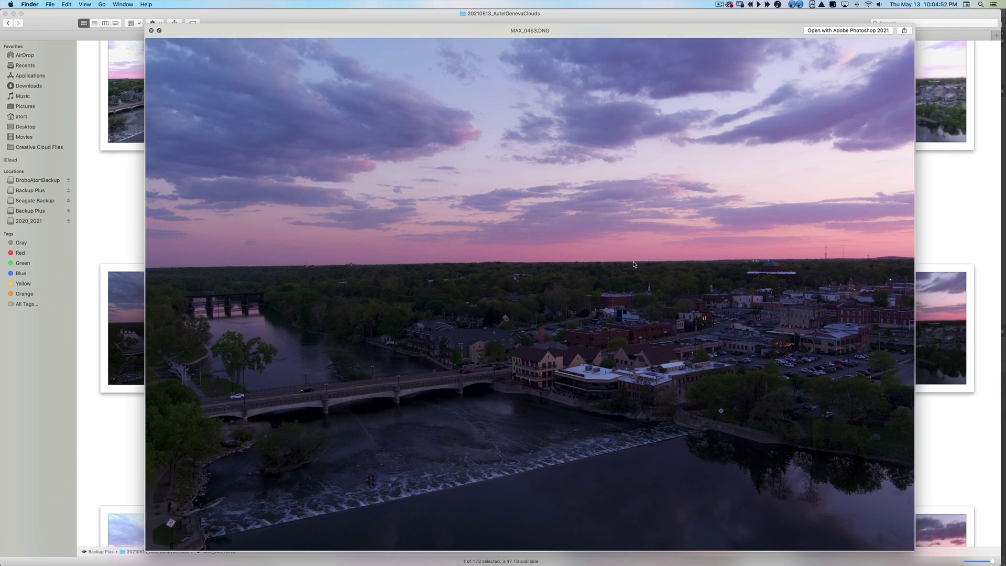
pyautogui.press('space')
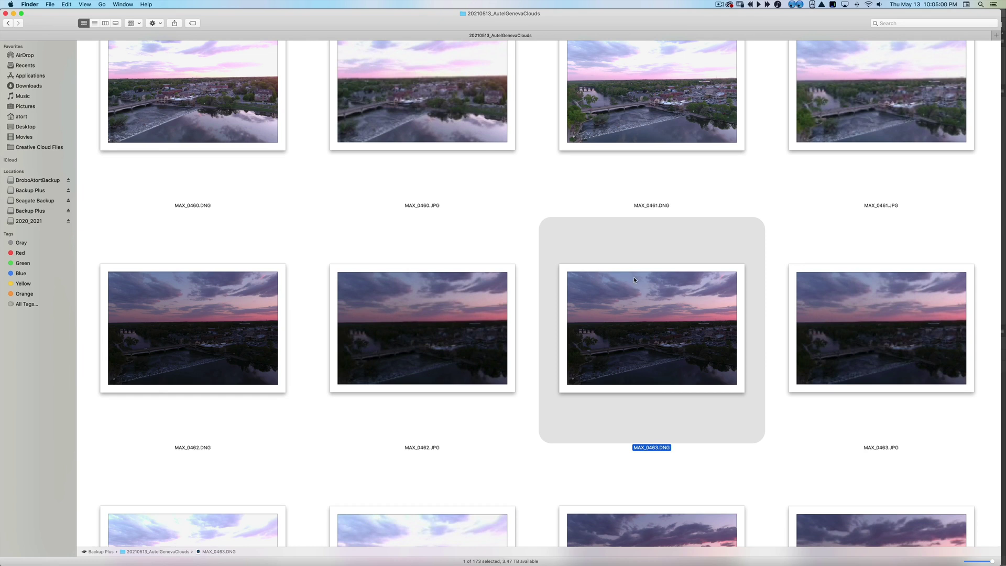
pyautogui.press('space')
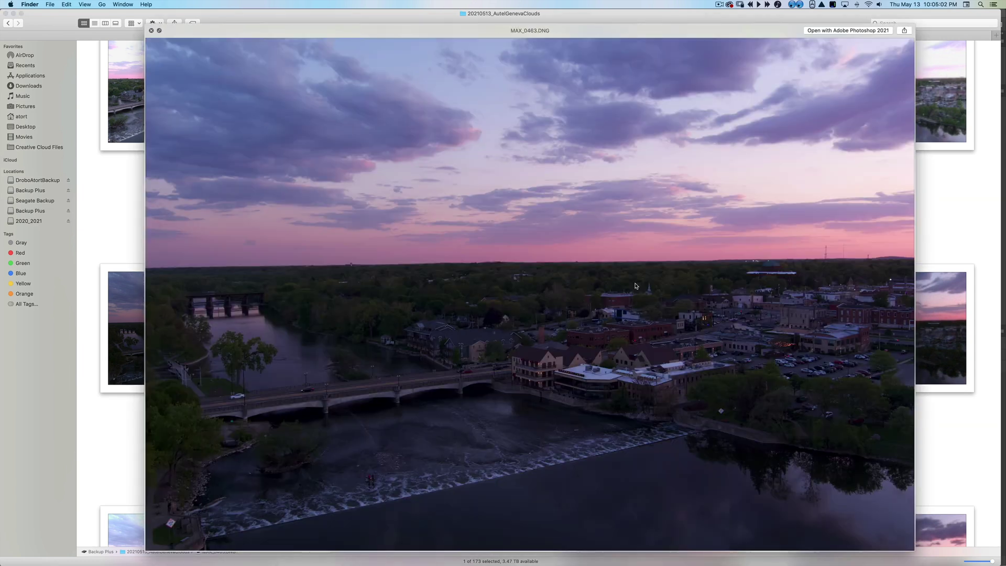
pyautogui.press('space')
# Switch back to Photoshop and show the edited photo full screen on black
pyautogui.press('super+Tab')
pyautogui.press('super+Tab')
pyautogui.press('super+Tab')
pyautogui.press('super+Tab')
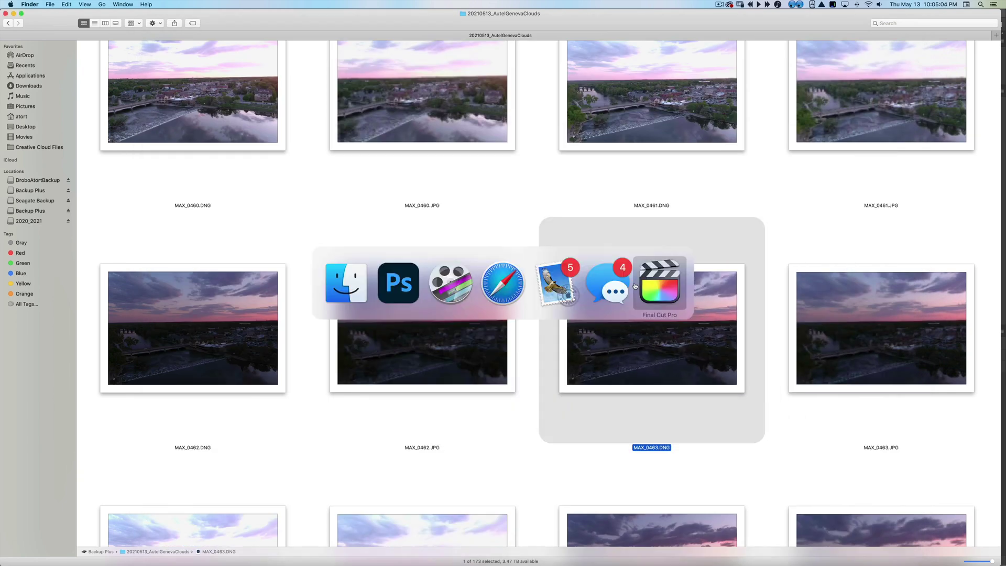
pyautogui.click(411, 291)
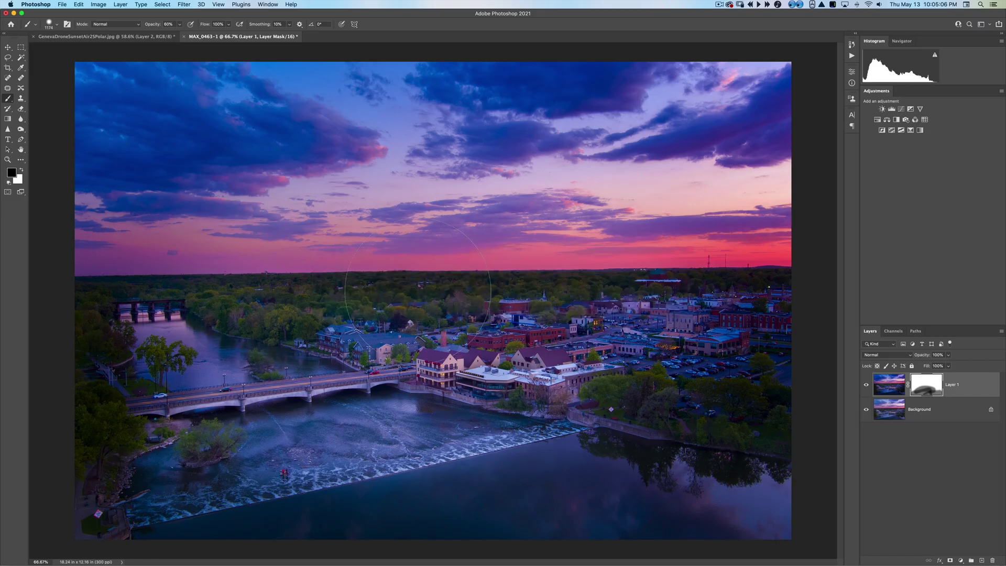
pyautogui.press('f')
pyautogui.press('f')
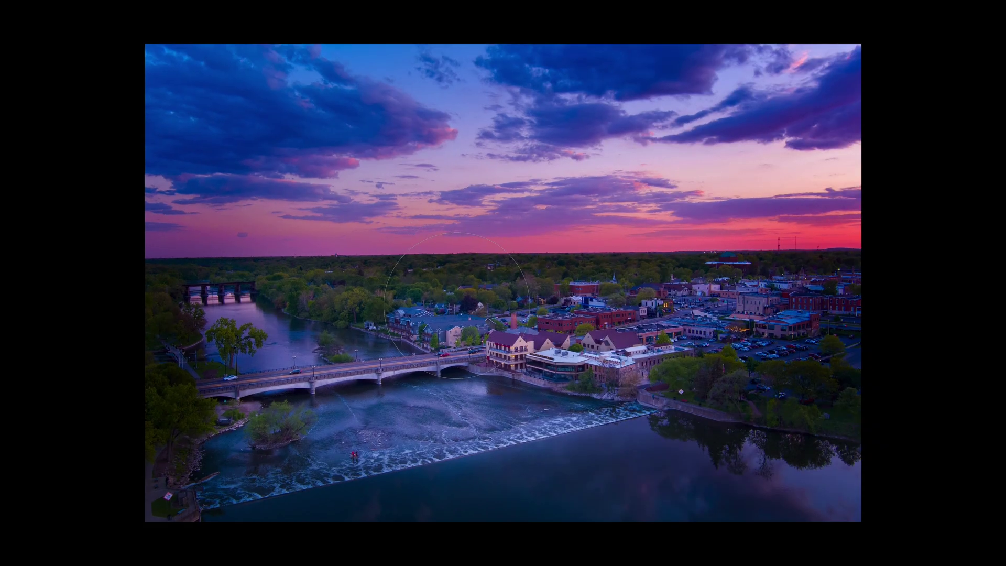
# Examine the detail of the riverside buildings and bridge in the edited photo at close magnification
pyautogui.press('z')
pyautogui.click(515, 325)
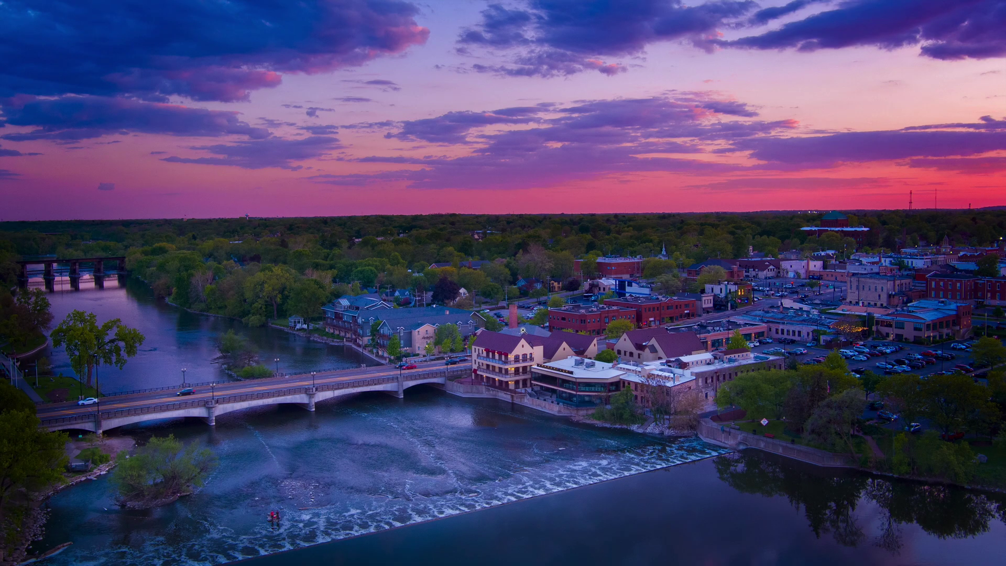
pyautogui.click(535, 325)
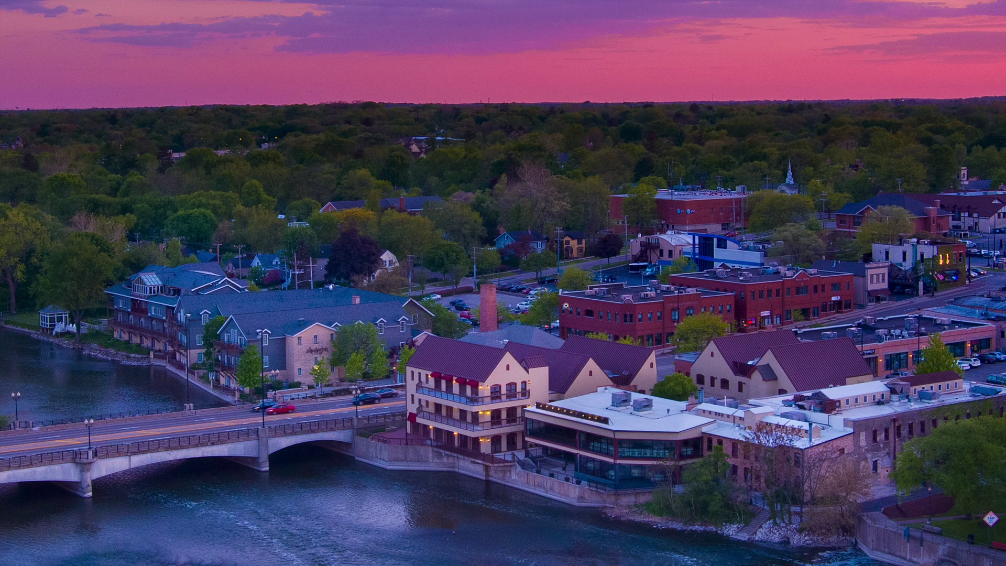
pyautogui.keyDown('alt'); pyautogui.click(564, 307); pyautogui.keyUp('alt')
pyautogui.click(548, 300)
pyautogui.keyDown('alt'); pyautogui.click(548, 299); pyautogui.keyUp('alt')
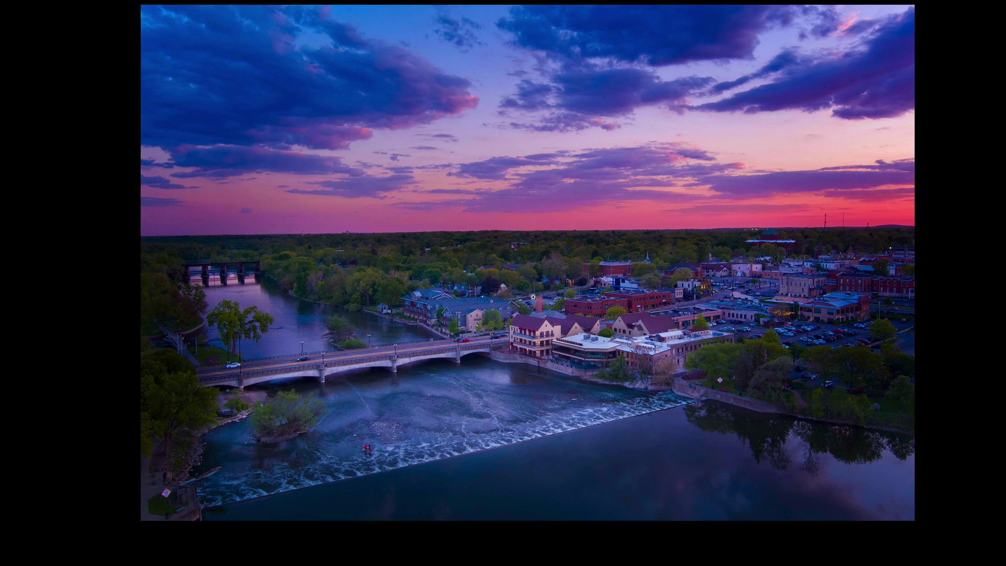
pyautogui.click(551, 297)
pyautogui.click(551, 297)
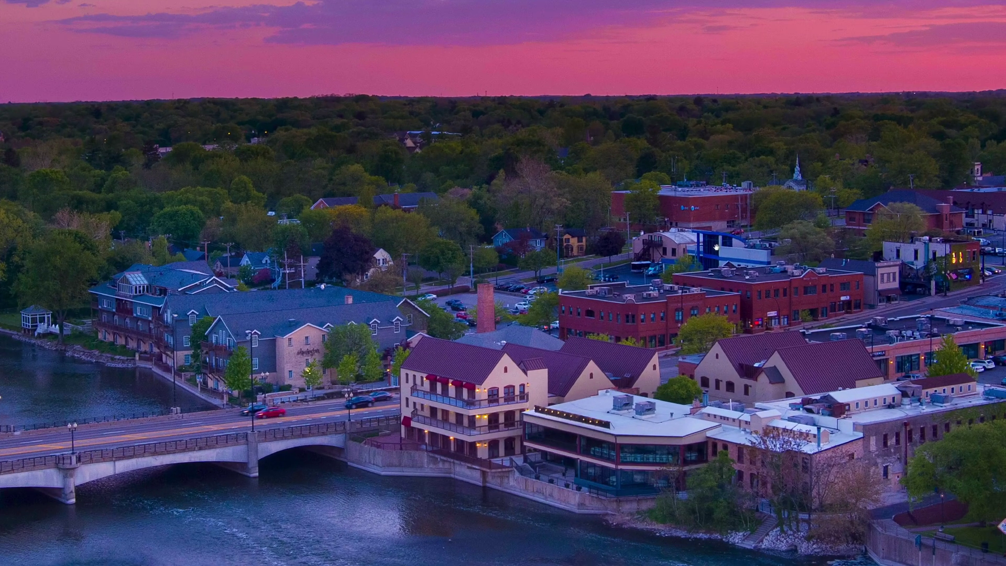
# Inspect the downtown buildings and tree line close up, then check the camera data in the file information and close it unchanged
pyautogui.moveTo(716, 247); pyautogui.dragTo(641, 256)
pyautogui.click(690, 259)
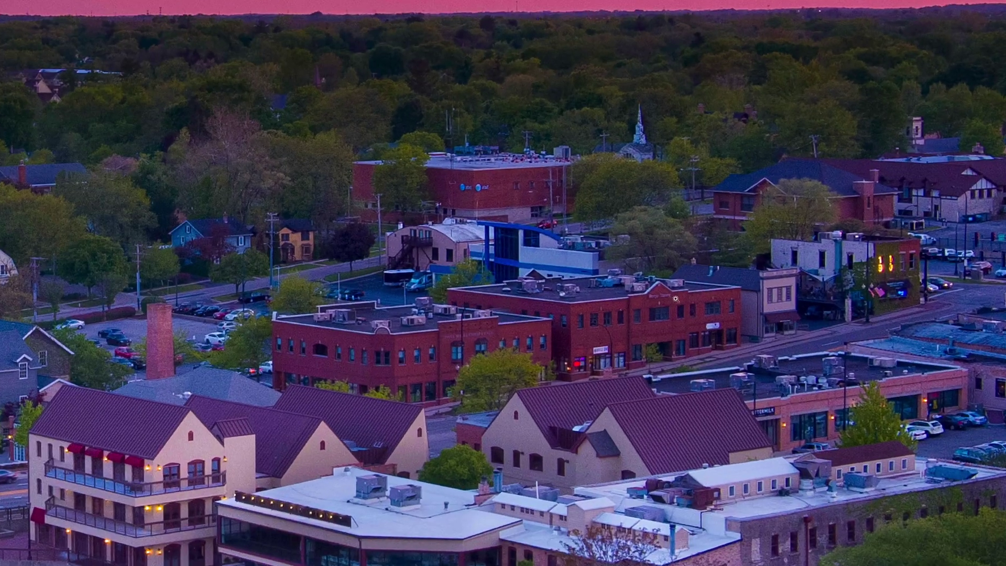
pyautogui.click(677, 294)
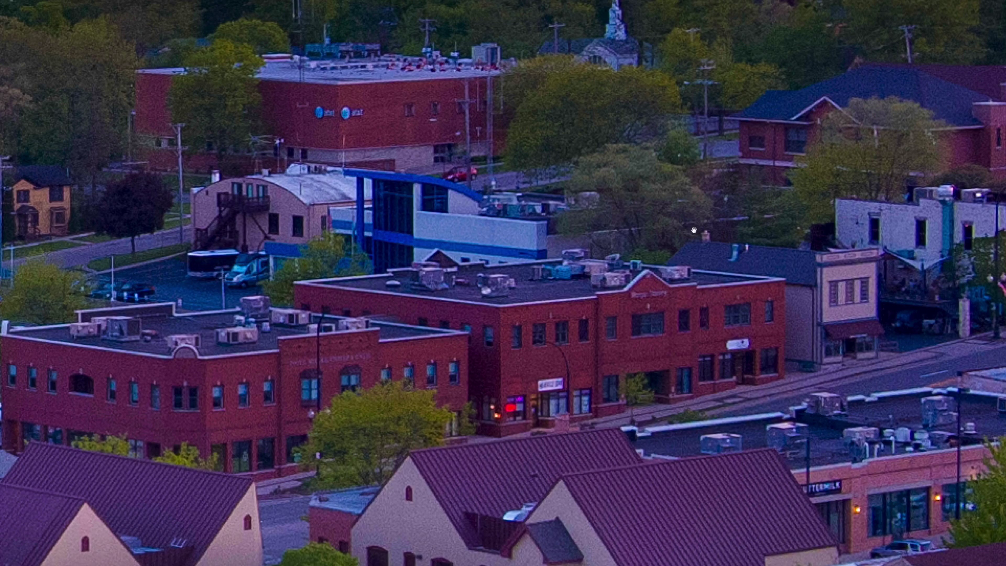
pyautogui.moveTo(703, 192); pyautogui.dragTo(640, 363)
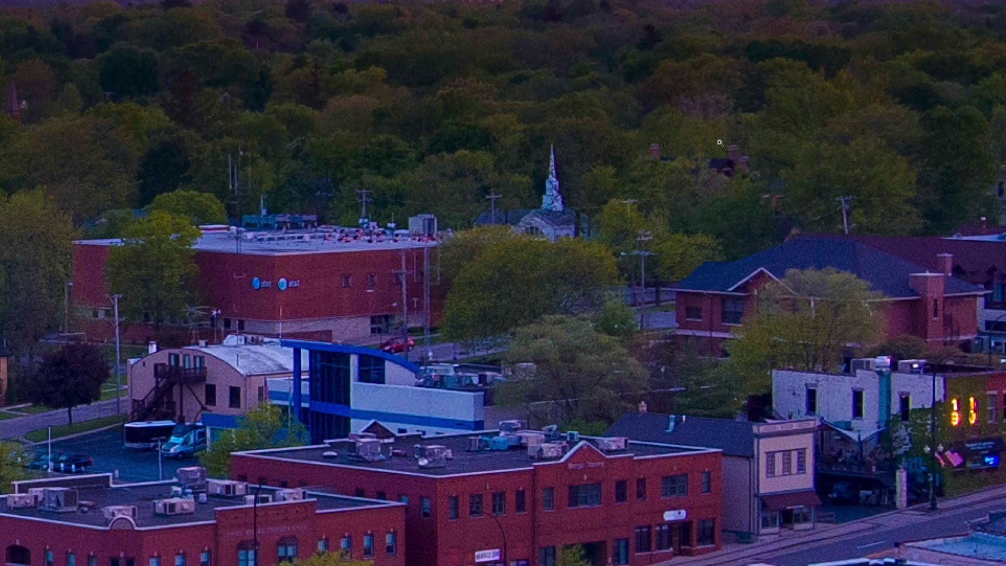
pyautogui.press('super+alt+shift+i')
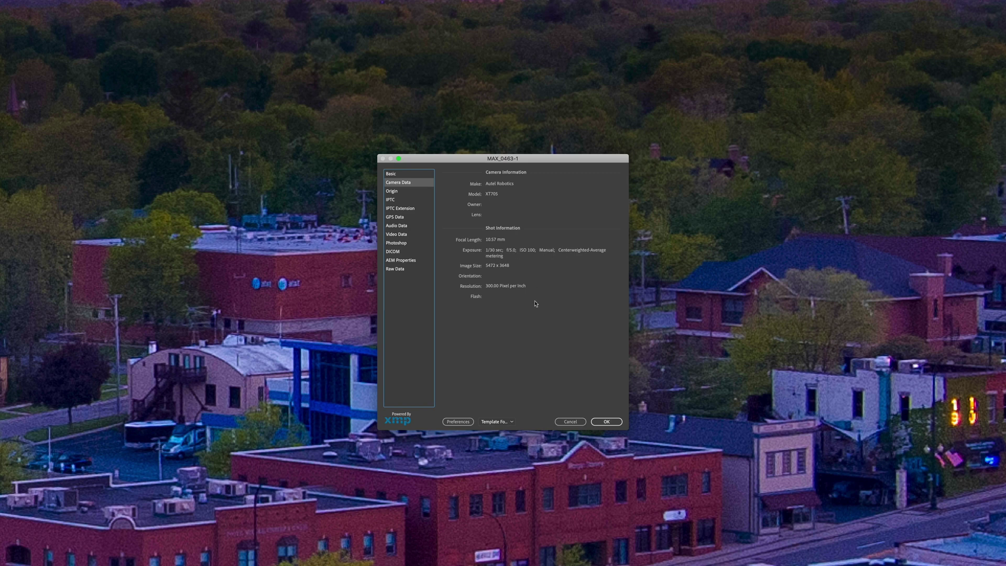
pyautogui.click(566, 422)
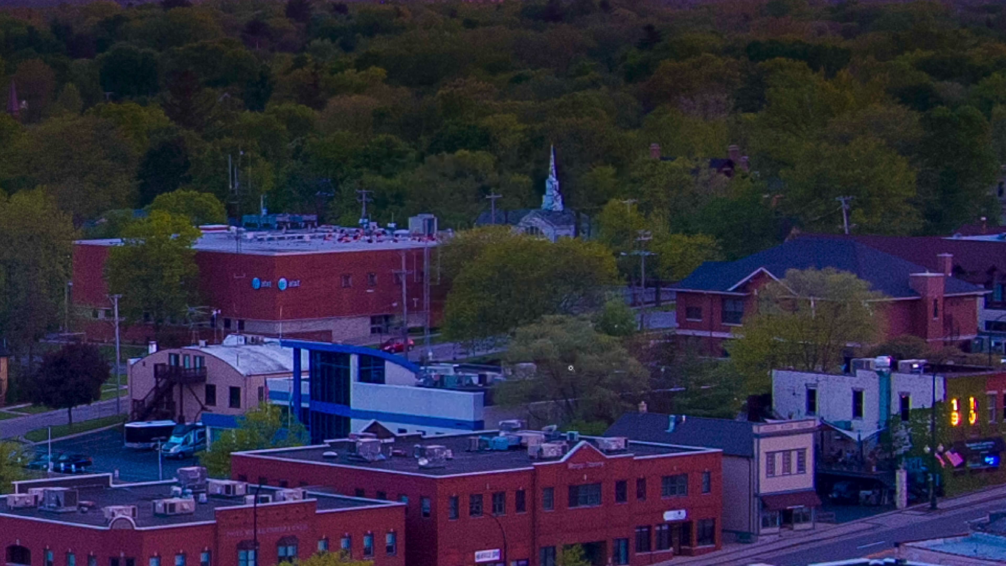
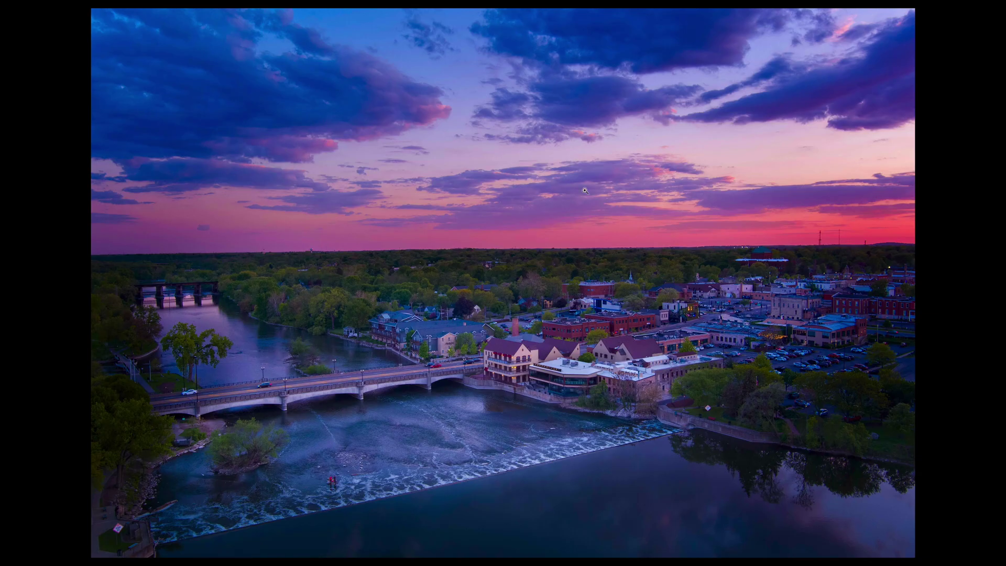
# Show the whole photo and add the text "AtortPhotography.com" just above the horizon, then return to the standard screen view
pyautogui.press('f')
pyautogui.press('f')
pyautogui.press('f')
pyautogui.moveTo(596, 313); pyautogui.dragTo(568, 318)
pyautogui.keyDown('alt'); pyautogui.click(568, 318); pyautogui.keyUp('alt')
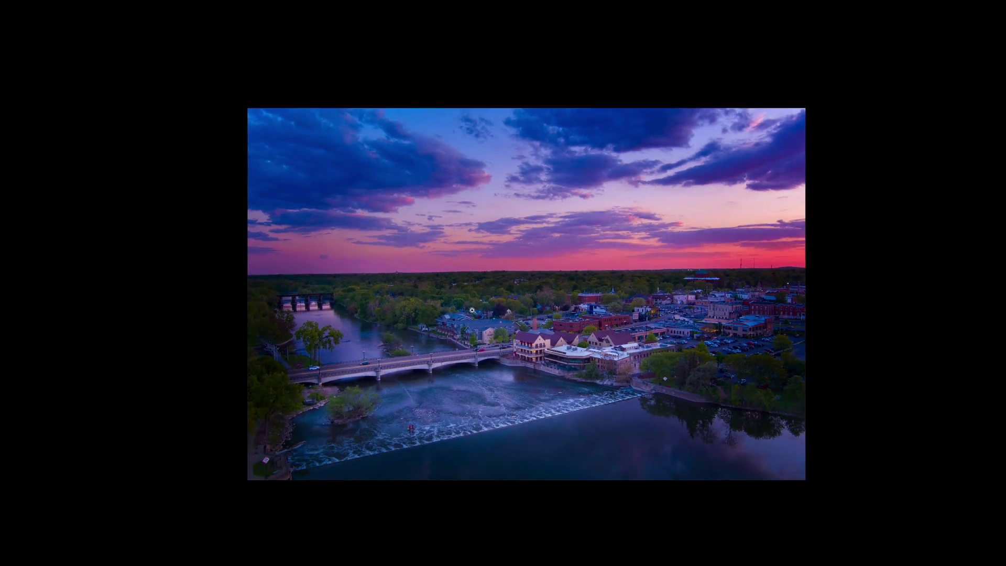
pyautogui.press('t')
pyautogui.click(470, 264)
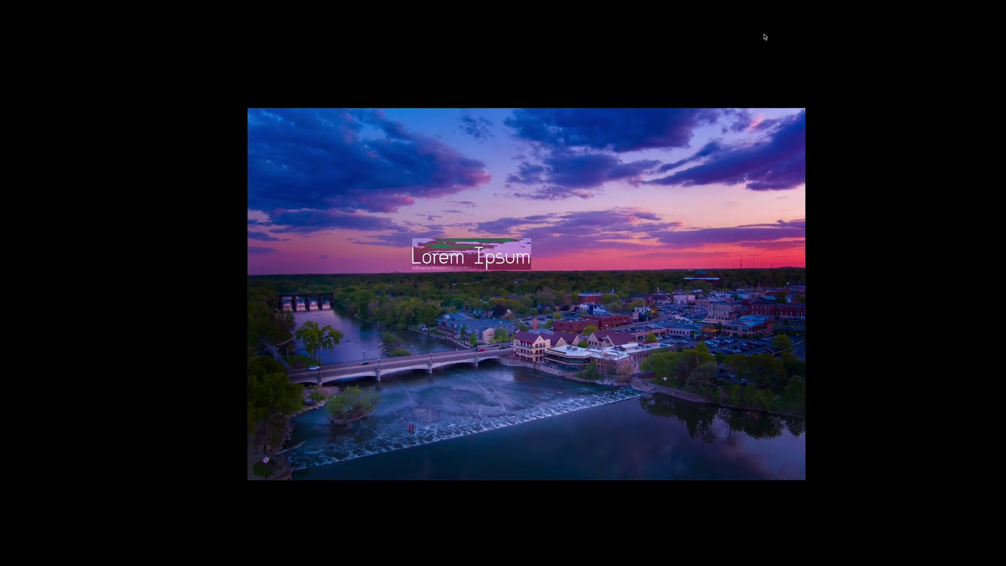
pyautogui.write('Ato')
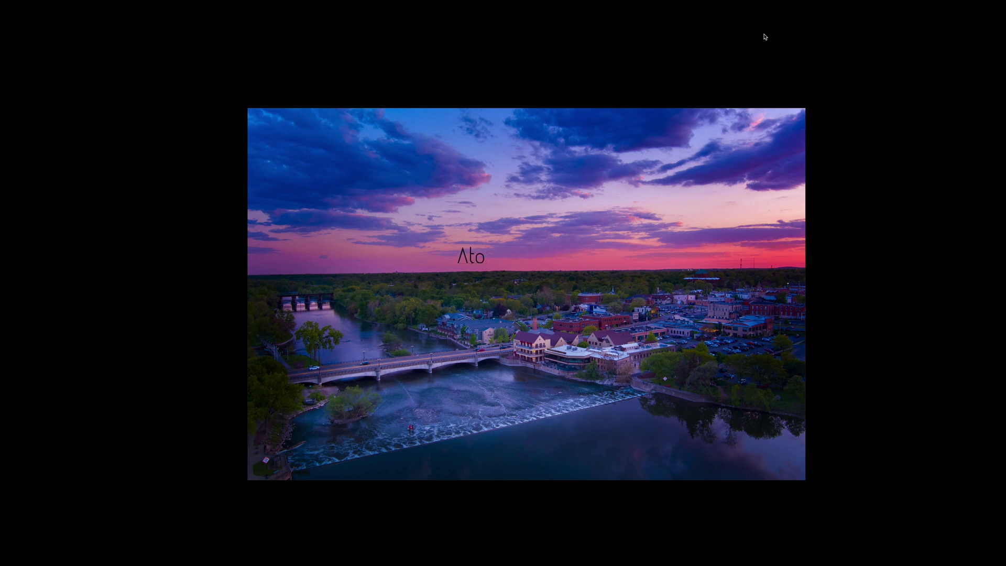
pyautogui.write('rtPhotography.com')
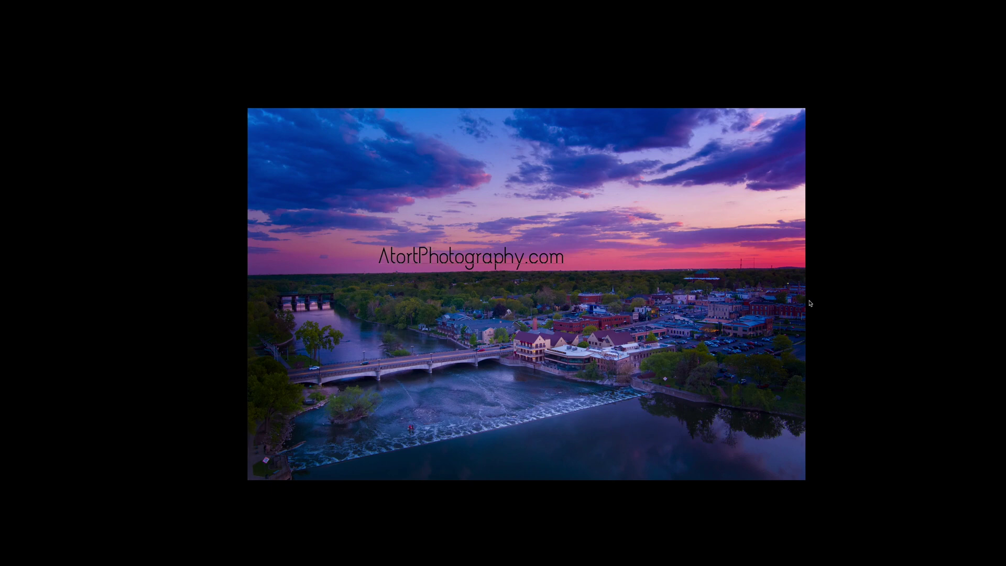
pyautogui.write('f')
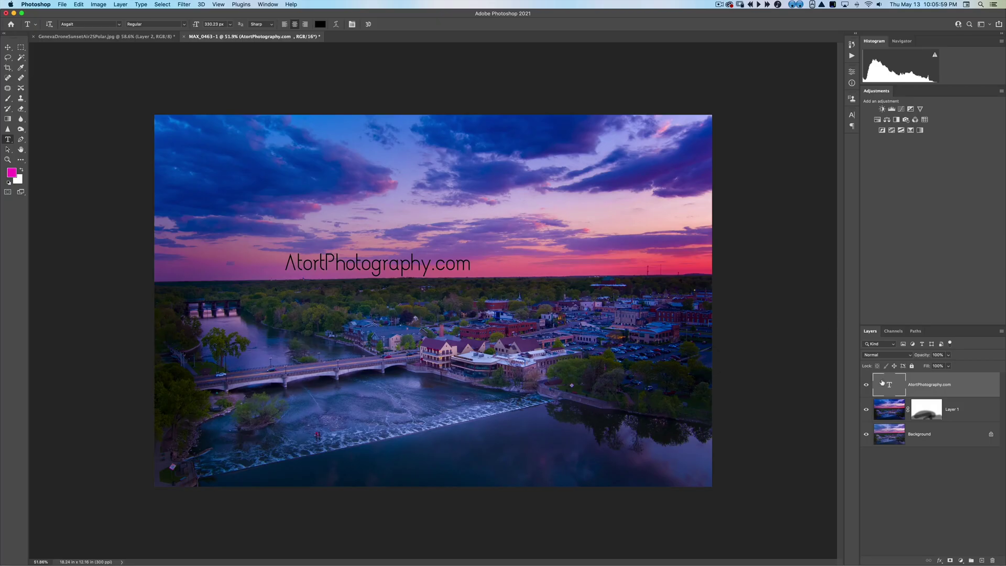
# Change the colour of the AtortPhotography.com text to white and commit the edit
pyautogui.doubleClick(886, 382)
pyautogui.click(320, 24)
pyautogui.moveTo(817, 163); pyautogui.dragTo(706, 86)
pyautogui.click(931, 121)
pyautogui.press('super+Return')
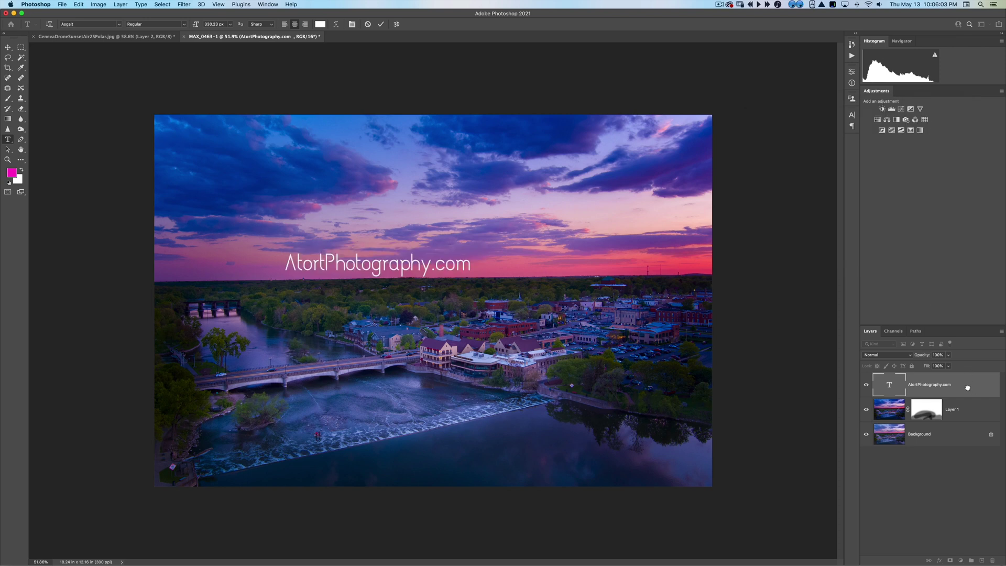
# Move the AtortPhotography.com text to the bottom centre of the photo in full-screen view, then capture a screenshot of the photo area
pyautogui.press('f')
pyautogui.press('f')
pyautogui.press('v')
pyautogui.moveTo(511, 299); pyautogui.dragTo(572, 495)
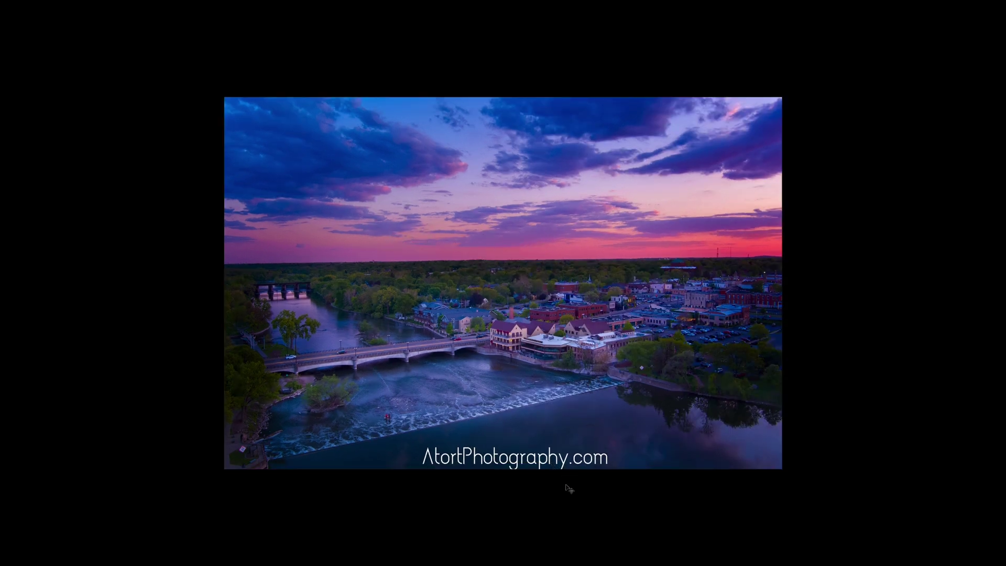
pyautogui.moveTo(224, 98); pyautogui.dragTo(782, 469)
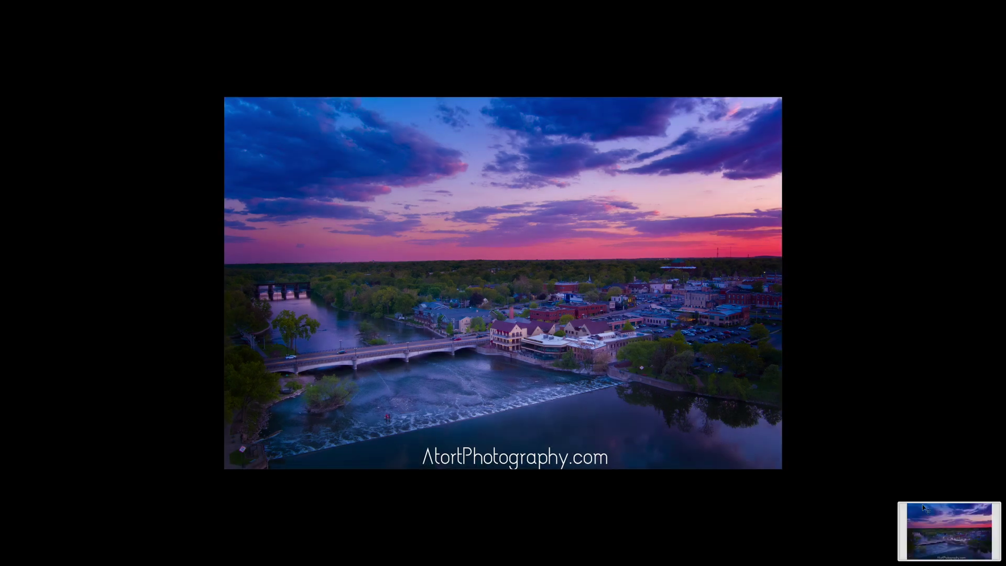
pyautogui.press('Escape')
# Switch to Safari and open Facebook in a new window
pyautogui.press('super+Tab')
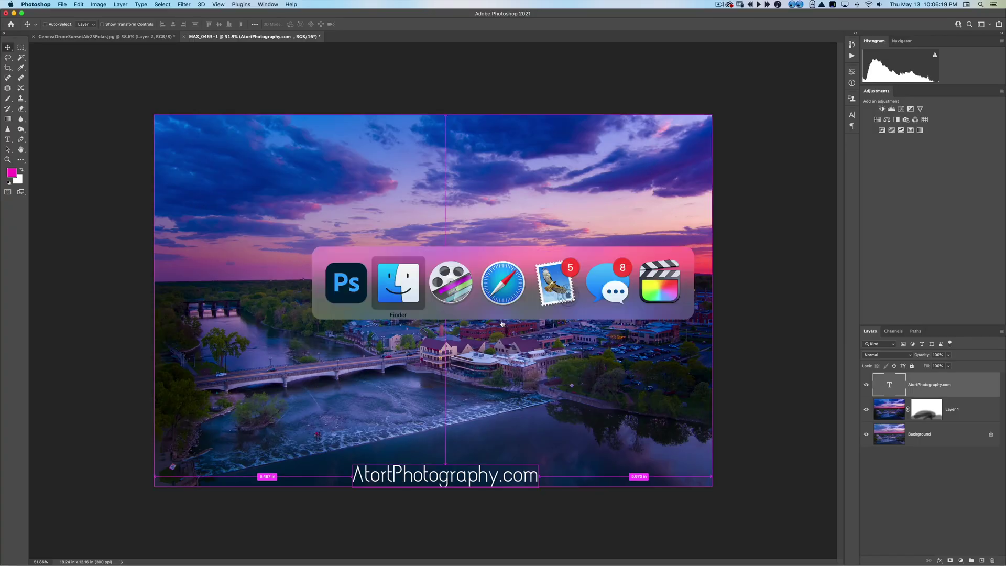
pyautogui.press('super+n')
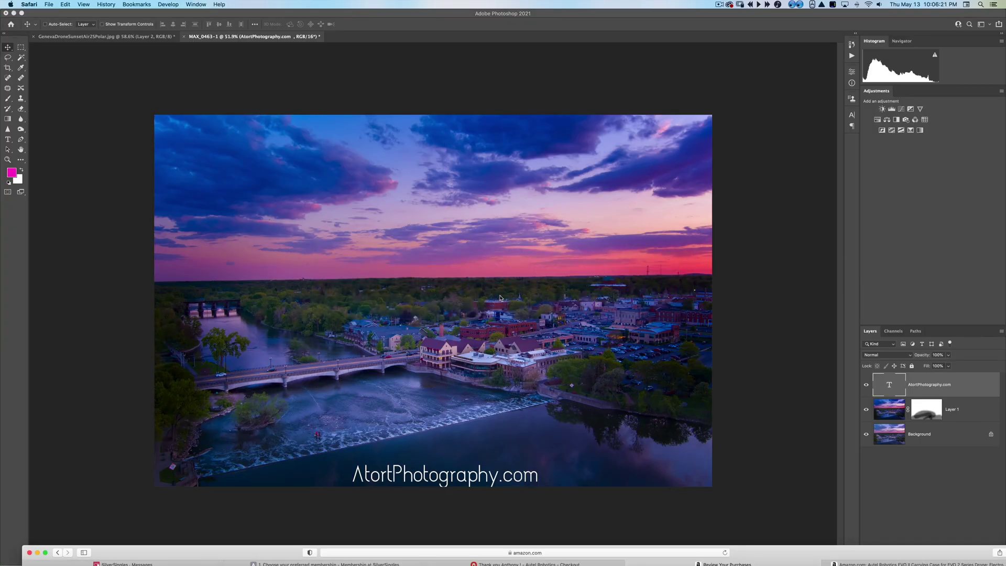
pyautogui.write('facebook')
pyautogui.press('Return')
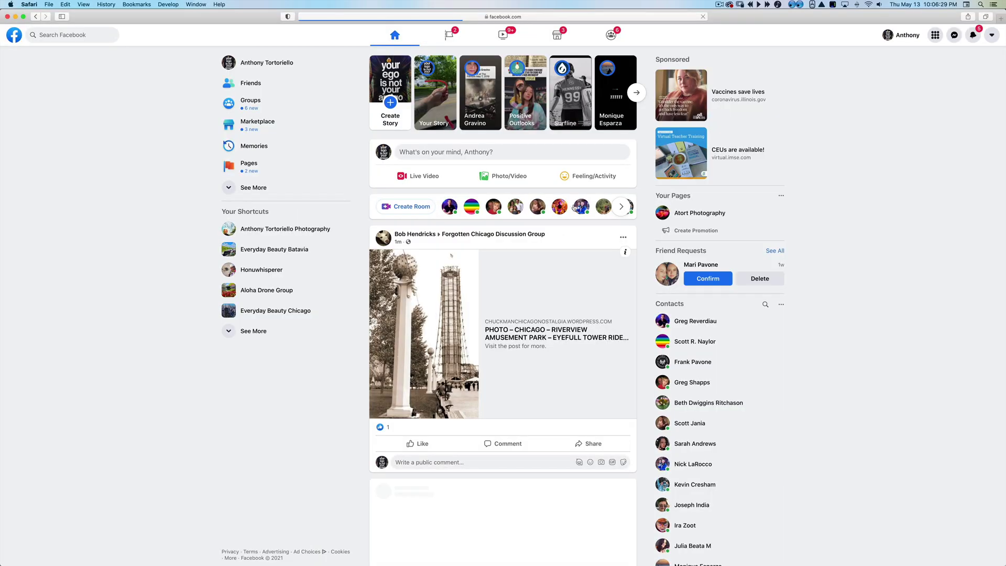
# Open the notification about reactions to the photo posted in the What's Happening in Geneva IL group
pyautogui.click(972, 35)
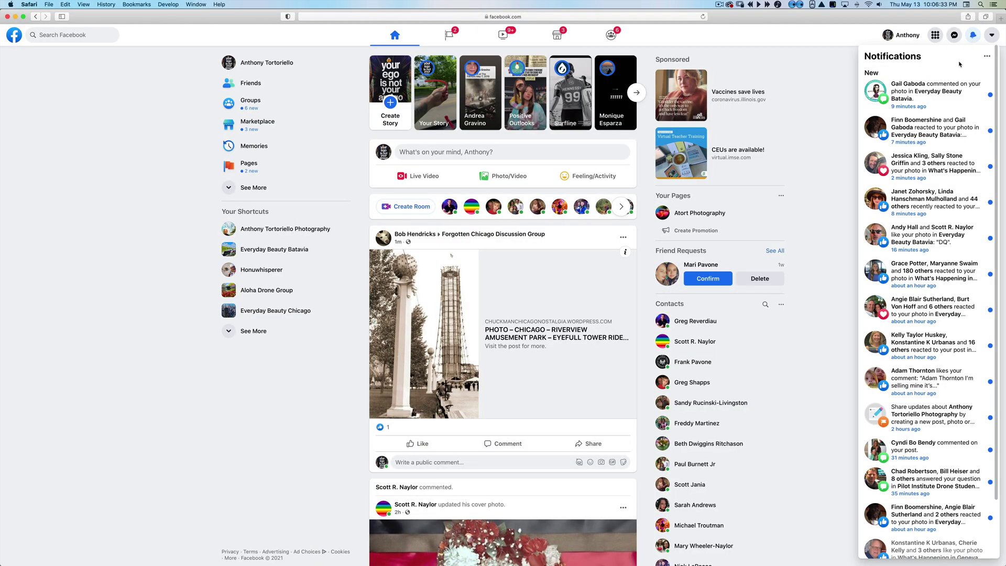
pyautogui.click(943, 173)
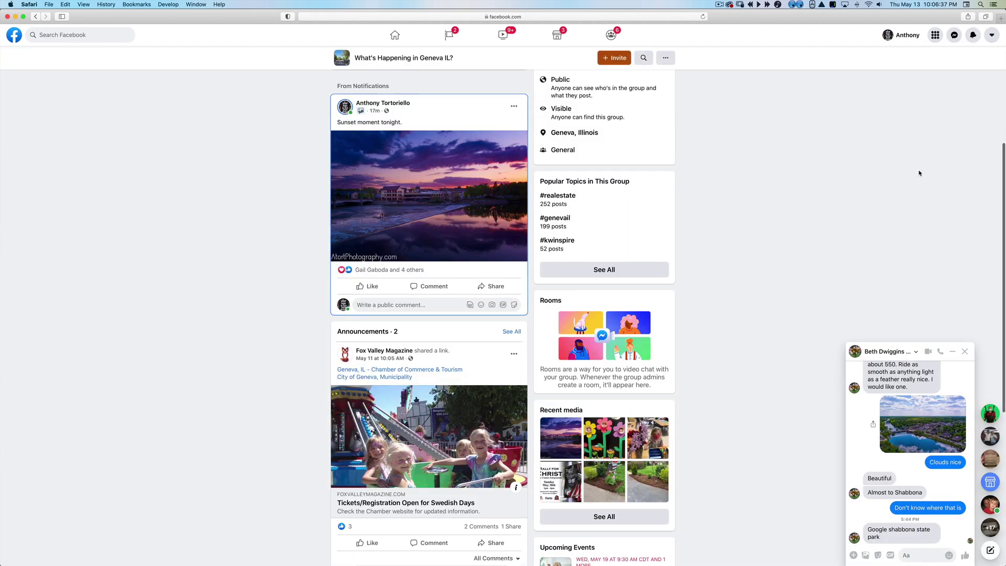
# Edit the "Sunset moment tonight." post and add Screen Shot 2021-05-13 at 10.06.16 PM from the Desktop to it
pyautogui.click(514, 106)
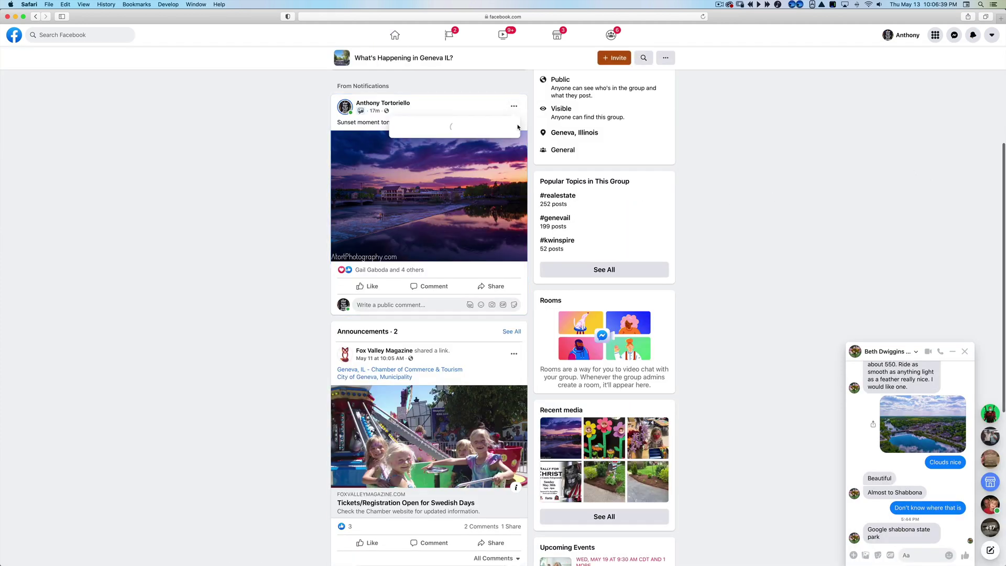
pyautogui.click(459, 152)
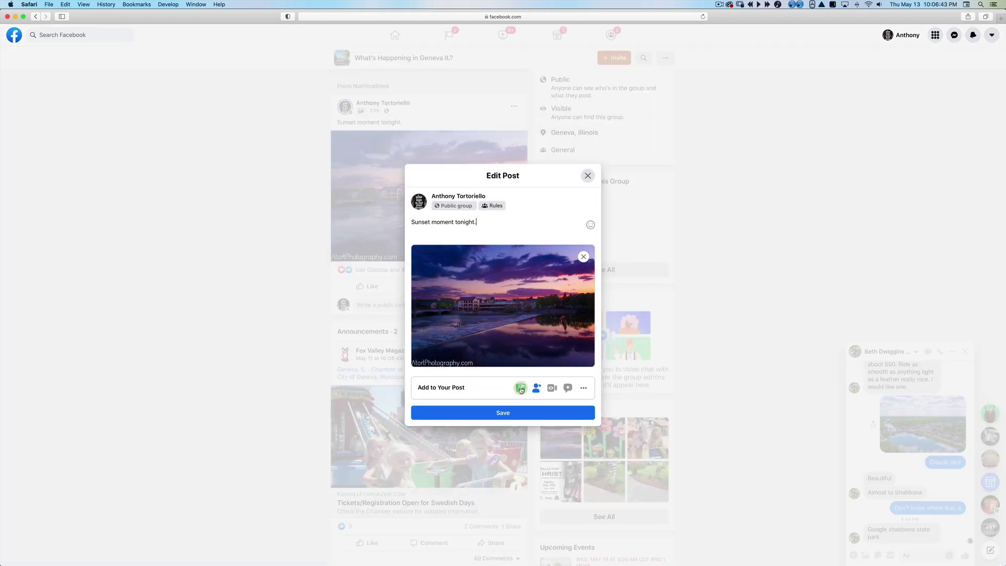
pyautogui.click(520, 388)
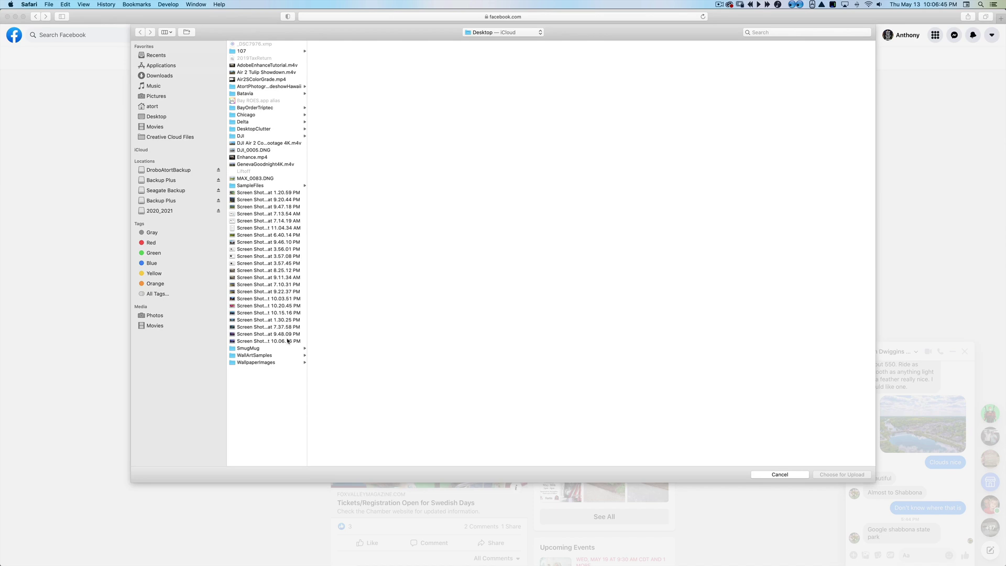
pyautogui.click(288, 341)
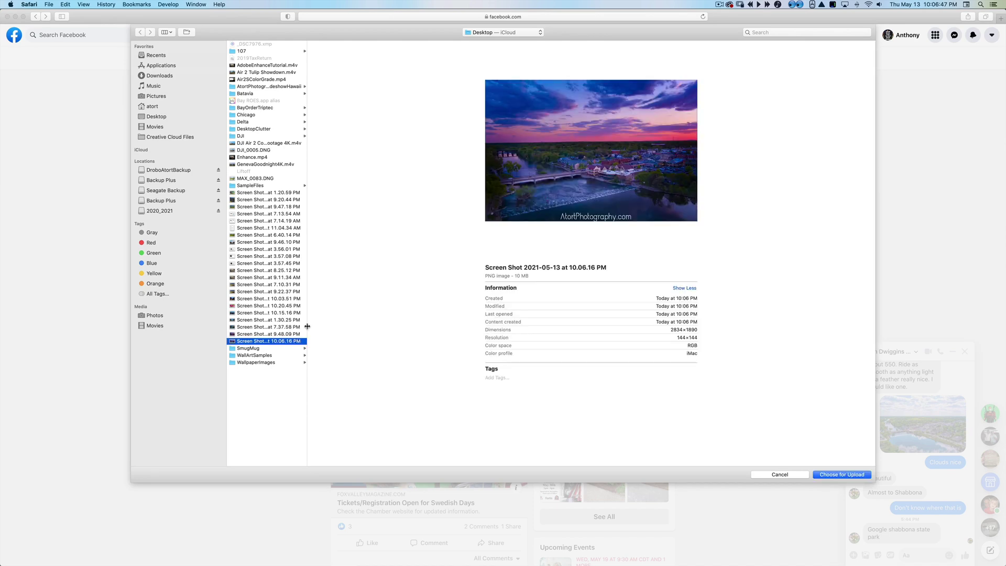
pyautogui.click(842, 475)
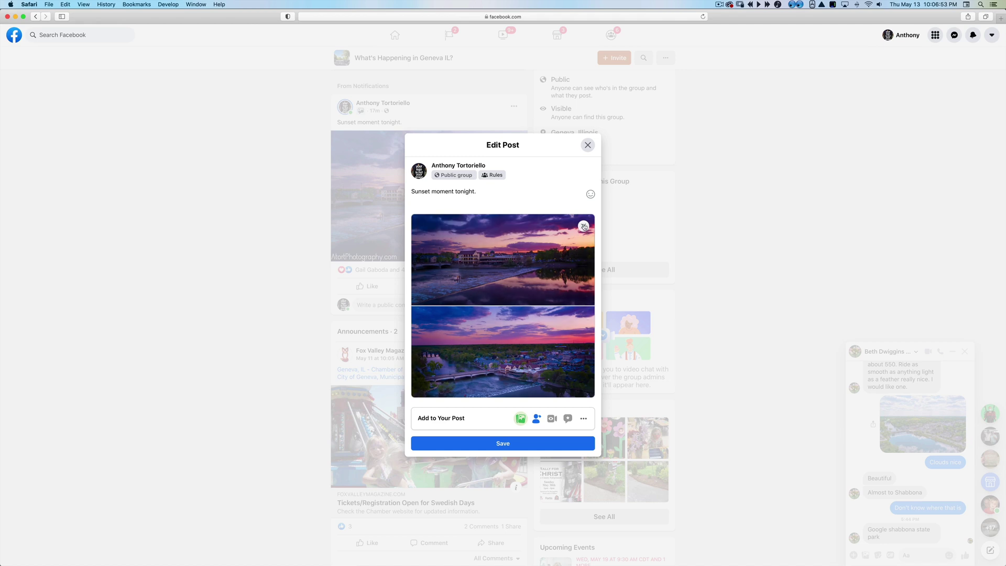
# Remove the post's existing photos, upload Screen Shot 2021-05-13 at 10.06.16 PM as its only image, and save the post
pyautogui.click(580, 226)
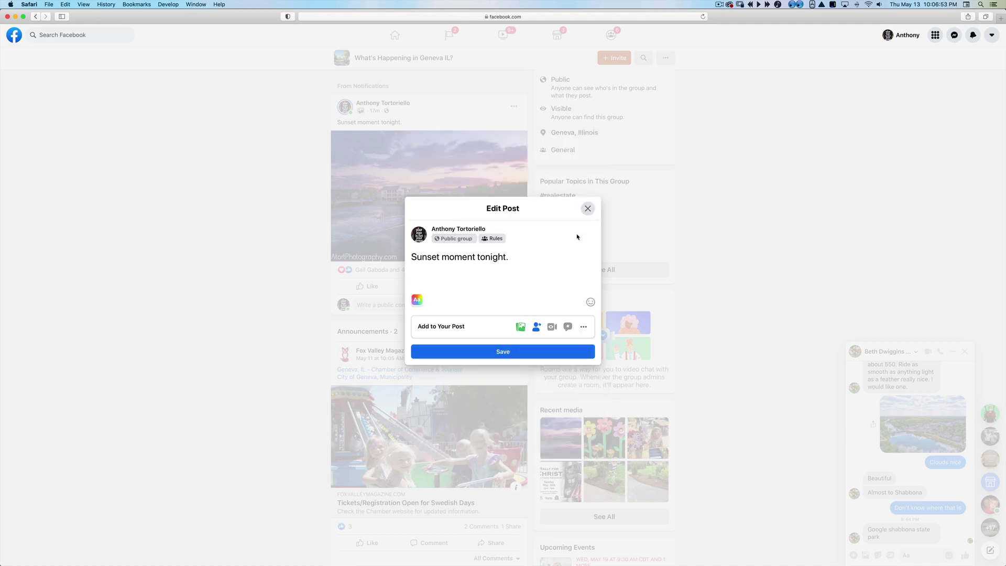
pyautogui.click(521, 326)
pyautogui.click(288, 341)
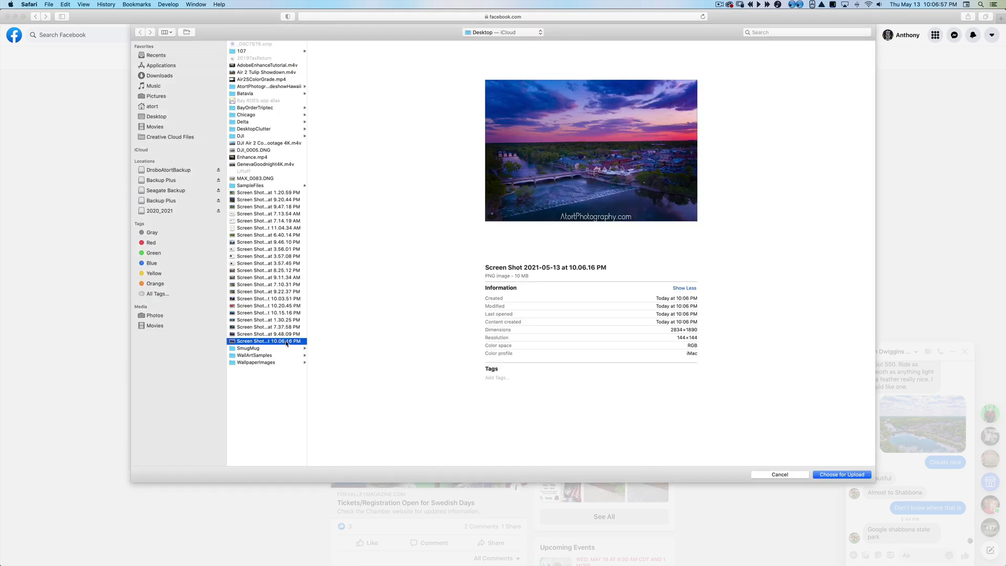
pyautogui.click(849, 474)
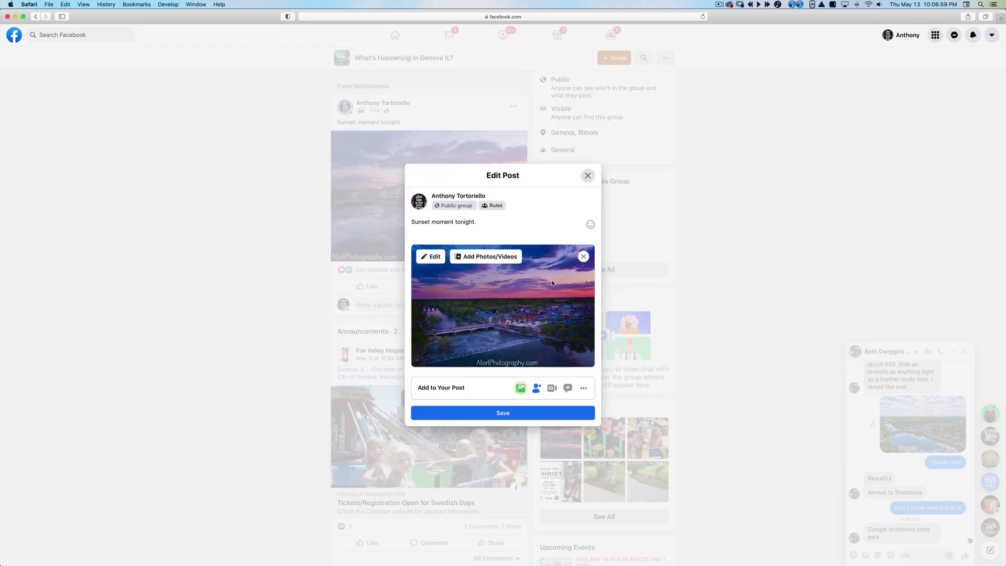
pyautogui.click(543, 415)
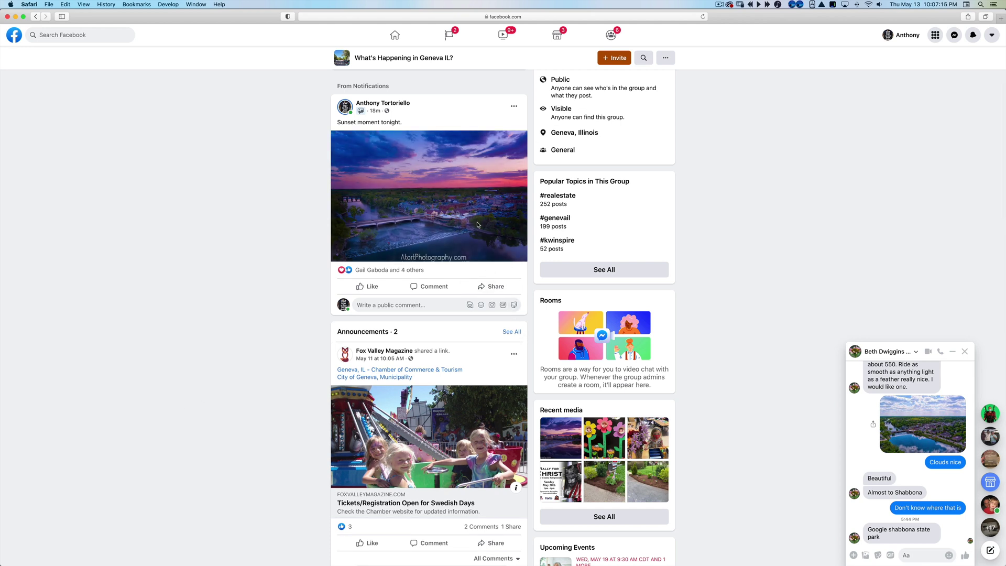
# View the post's new photo enlarged, return to the group page and close the Facebook window
pyautogui.click(475, 224)
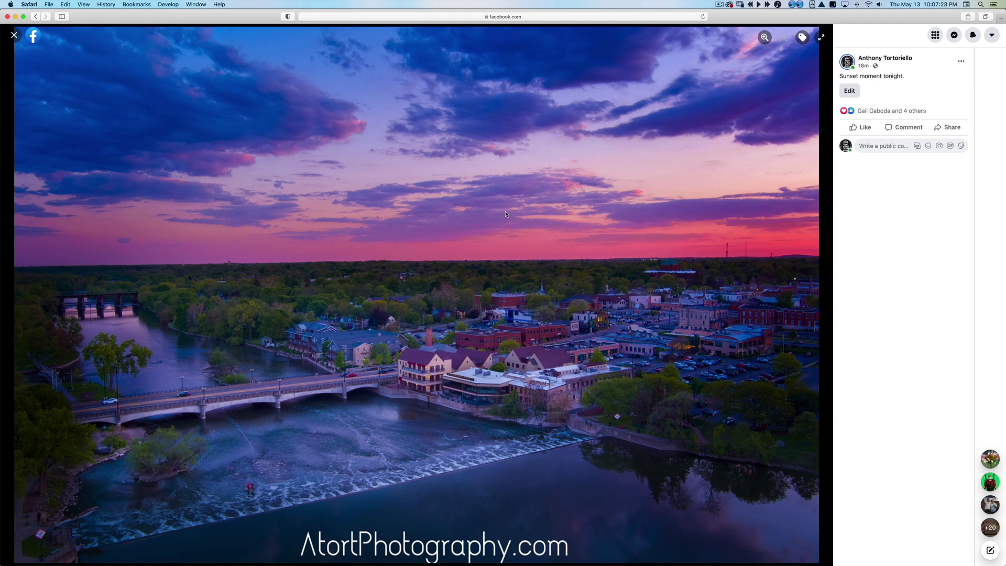
pyautogui.click(14, 35)
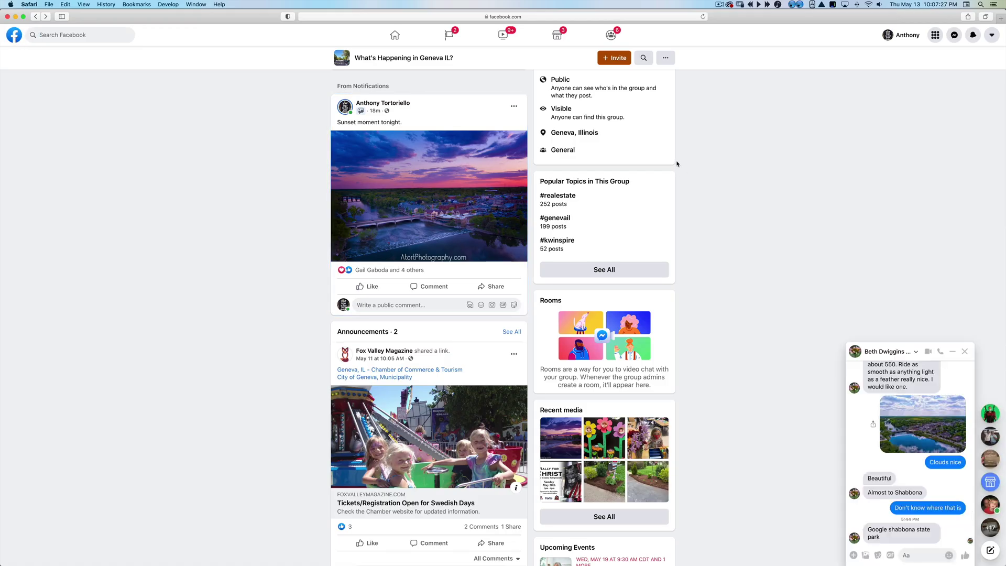
pyautogui.click(8, 17)
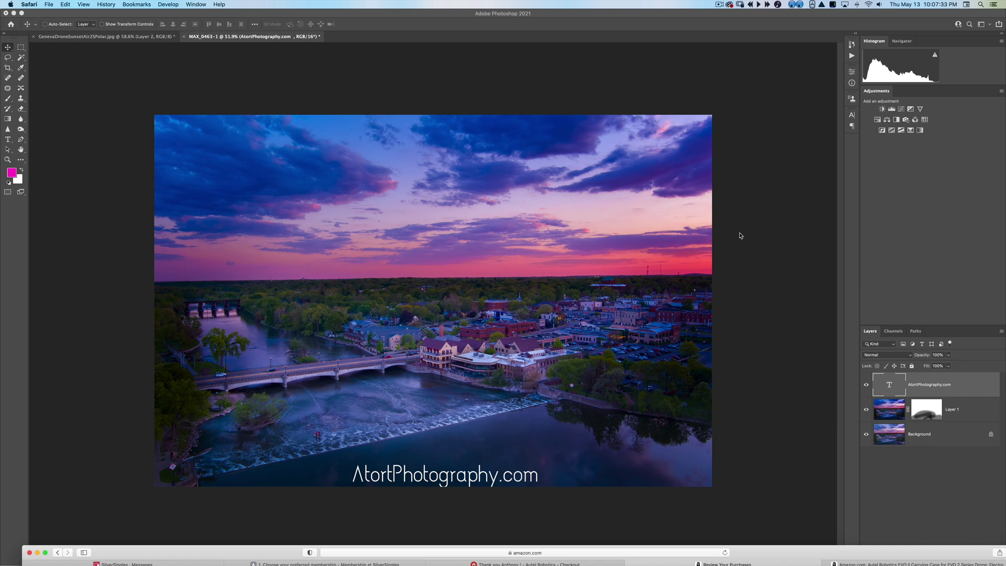
# Switch to Finder and assign the green tag to MAX_0463.DNG
pyautogui.press('cmd+Tab')
pyautogui.press('cmd+Tab')
pyautogui.rightClick(671, 329)
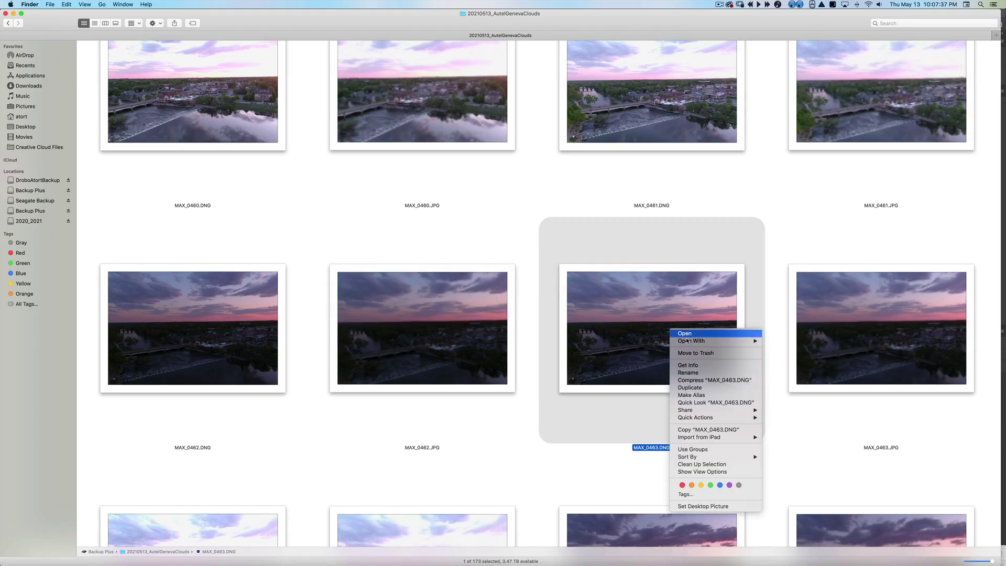
pyautogui.click(711, 486)
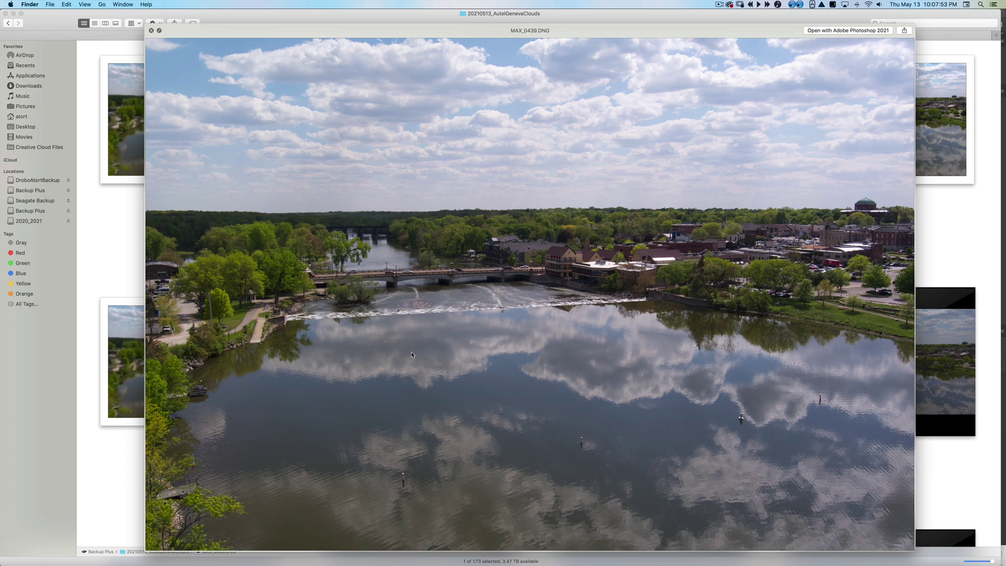
# Close the preview of MAX_0439.DNG and preview MAX_0437.DNG from the 20210513_AutelGenevaClouds folder
pyautogui.press('space')
pyautogui.scroll(3, 445, 388)
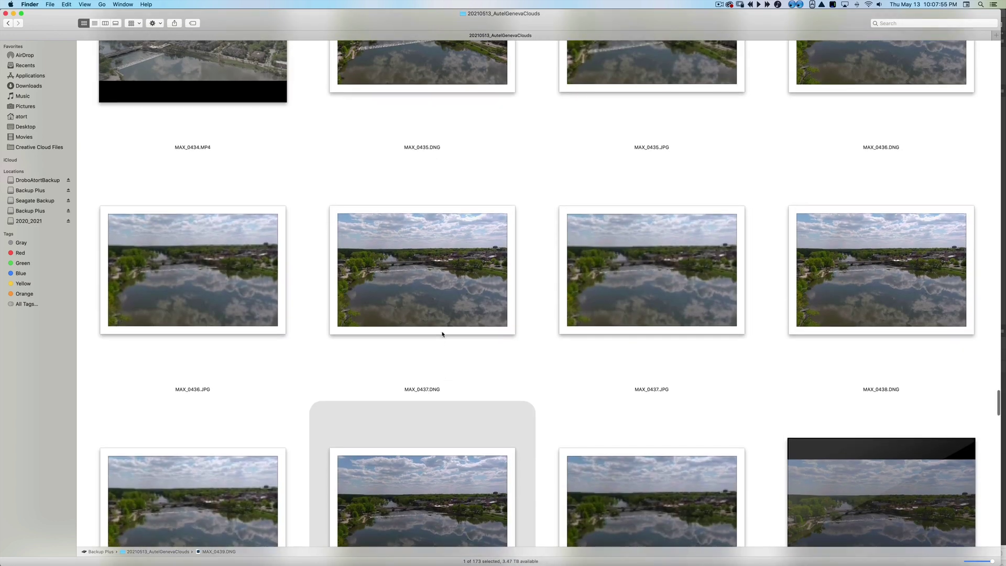
pyautogui.click(471, 321)
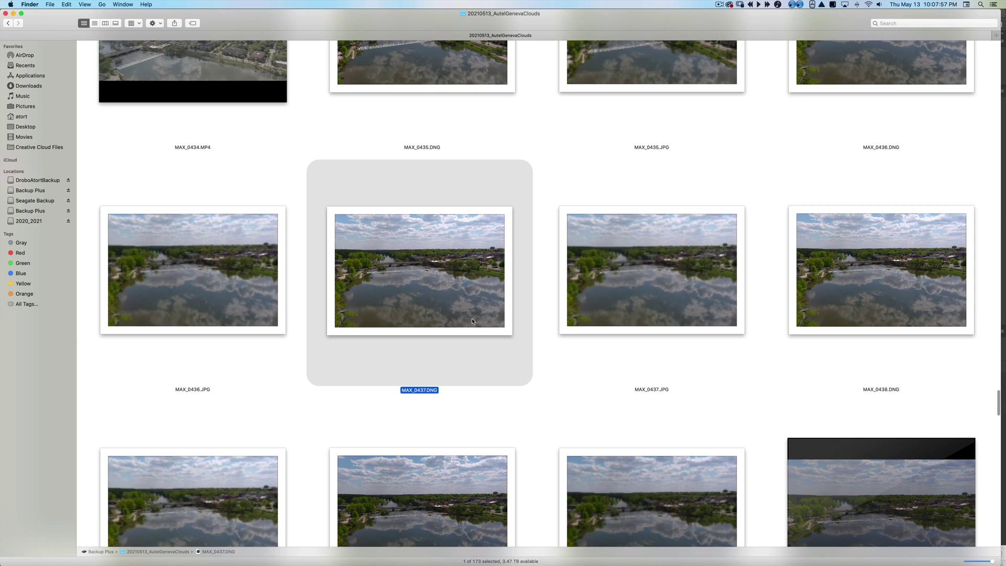
pyautogui.press('space')
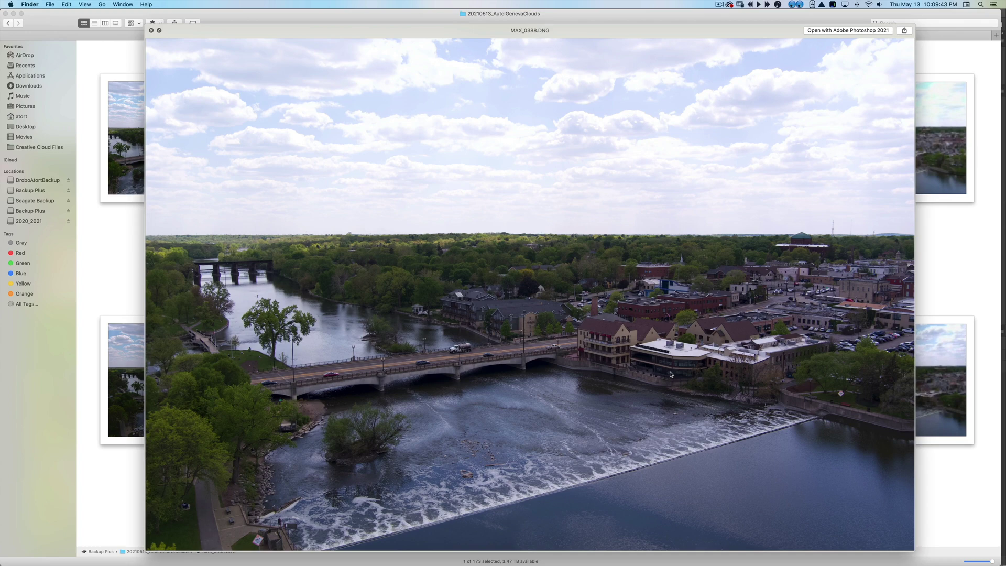
# Switch to MAX_0388.DNG in Camera Raw and set Exposure to +0.80, Saturation to +38 and Temperature to 5281
pyautogui.press('space')
pyautogui.press('super+Tab')
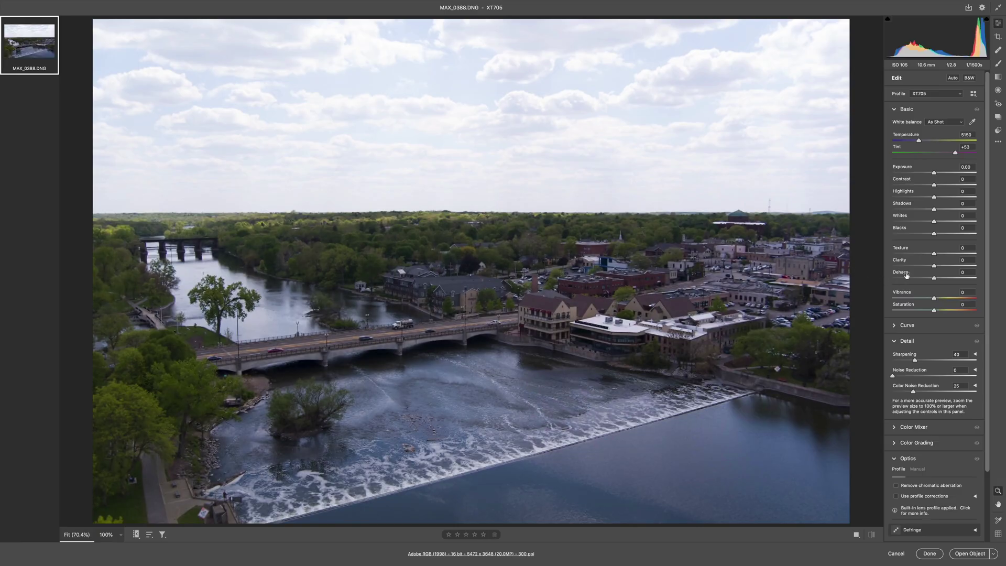
pyautogui.moveTo(936, 176); pyautogui.dragTo(947, 168)
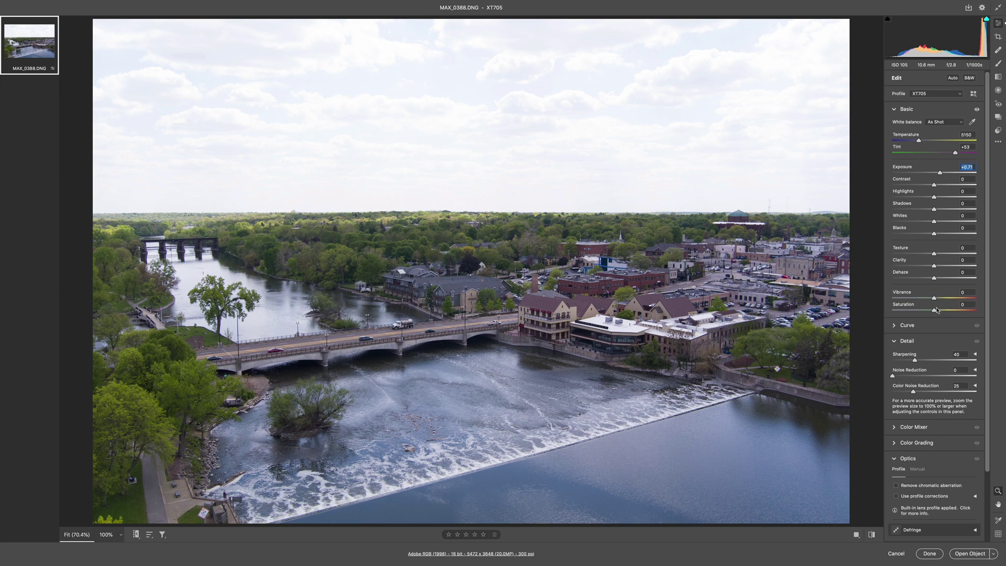
pyautogui.moveTo(937, 310); pyautogui.dragTo(949, 310)
pyautogui.moveTo(940, 173); pyautogui.dragTo(941, 173)
pyautogui.moveTo(919, 140); pyautogui.dragTo(920, 140)
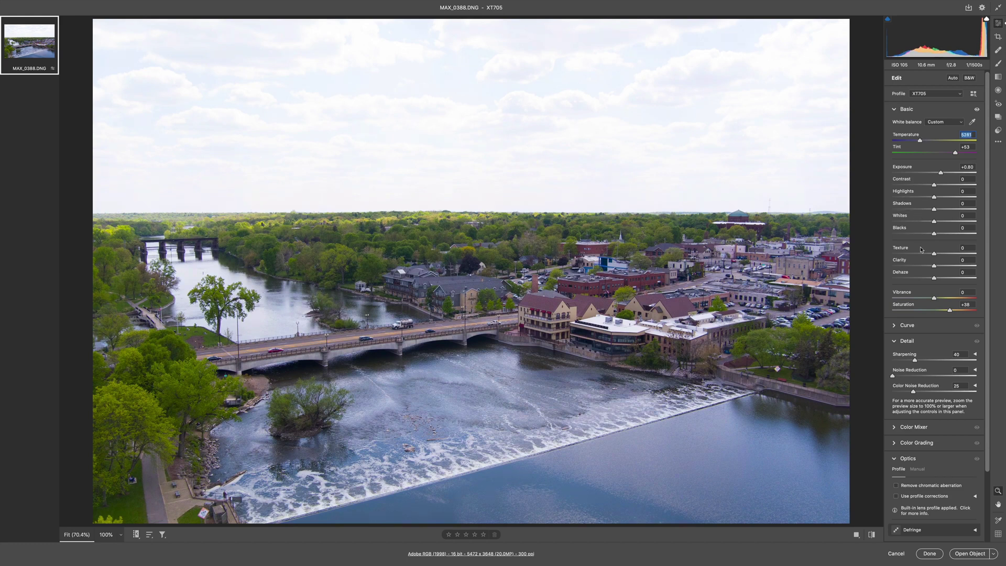
# Set Dehaze to +24 and compare the photo with and without it, keeping the +24 setting
pyautogui.moveTo(931, 279); pyautogui.dragTo(944, 275)
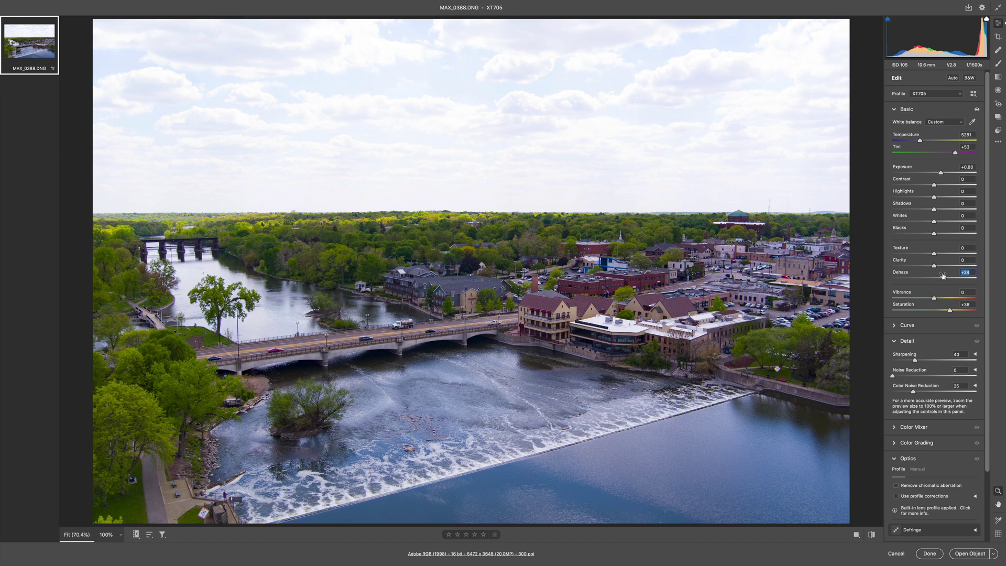
pyautogui.doubleClick(942, 276)
pyautogui.hotkey('ctrl', 'z')
pyautogui.hotkey('ctrl', 'shift', 'z')
pyautogui.hotkey('ctrl', 'z')
pyautogui.hotkey('ctrl', 'shift', 'z')
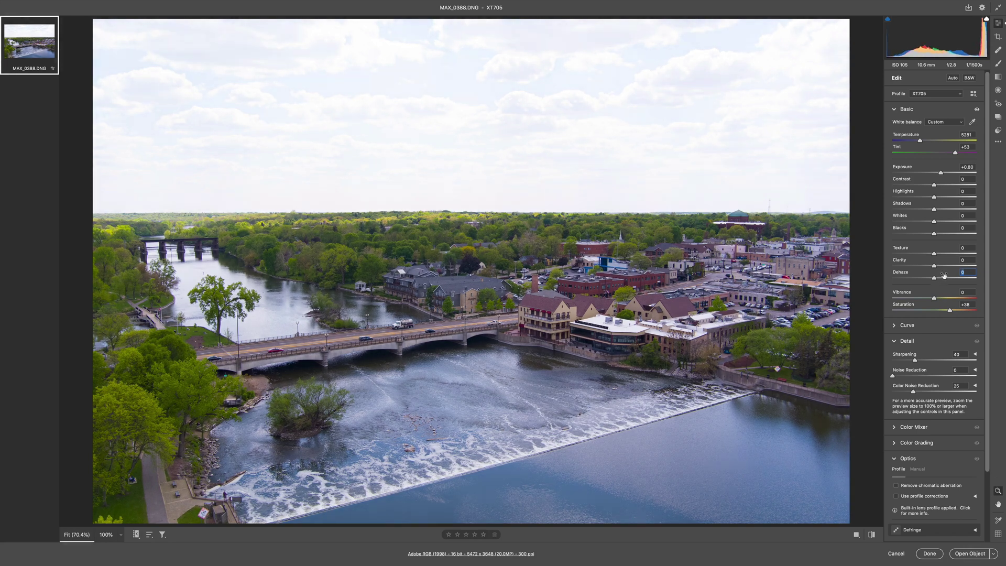
pyautogui.hotkey('ctrl', 'z')
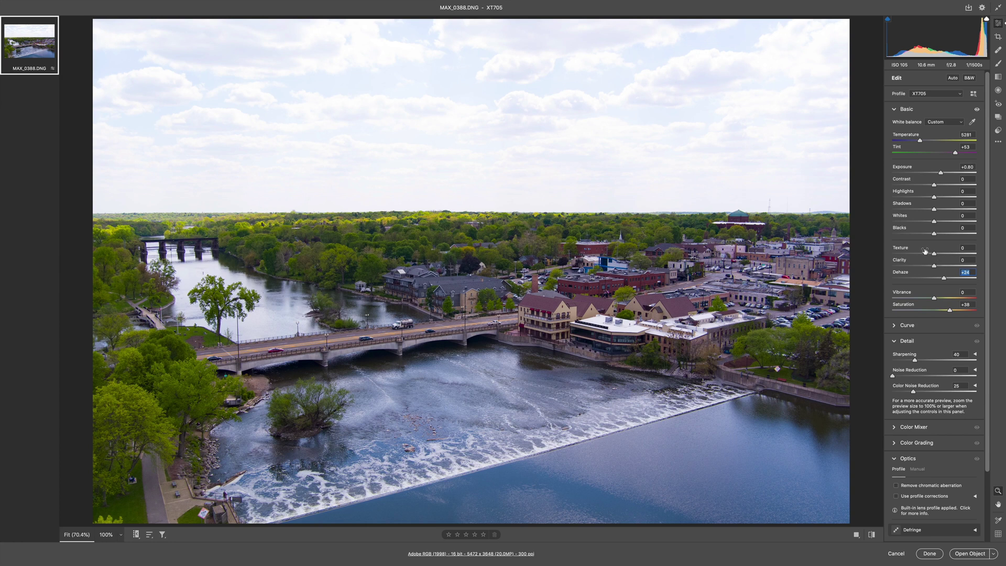
# Open MAX_0388 in Photoshop as a smart object and duplicate its layer as a new smart object via copy
pyautogui.click(965, 554)
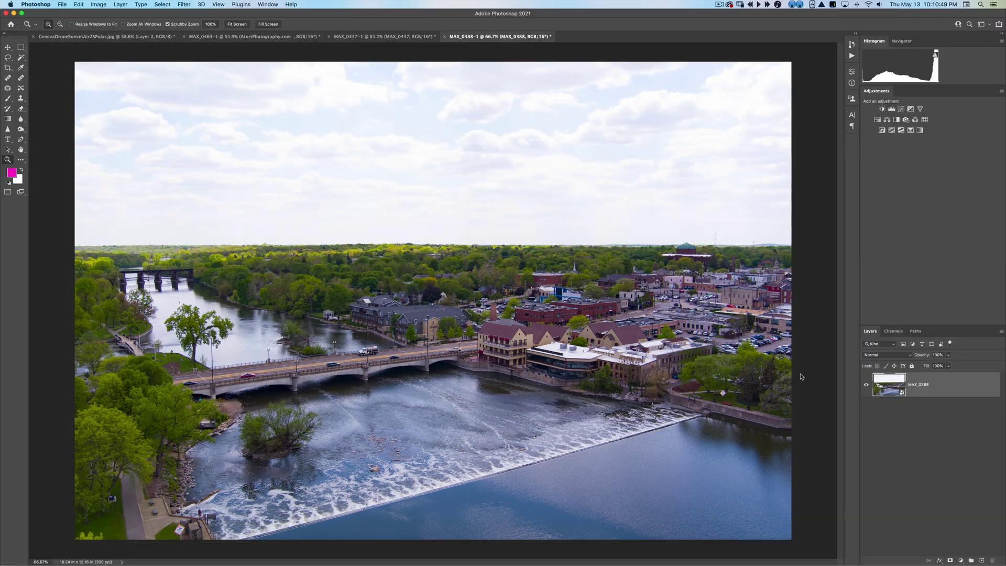
pyautogui.rightClick(948, 383)
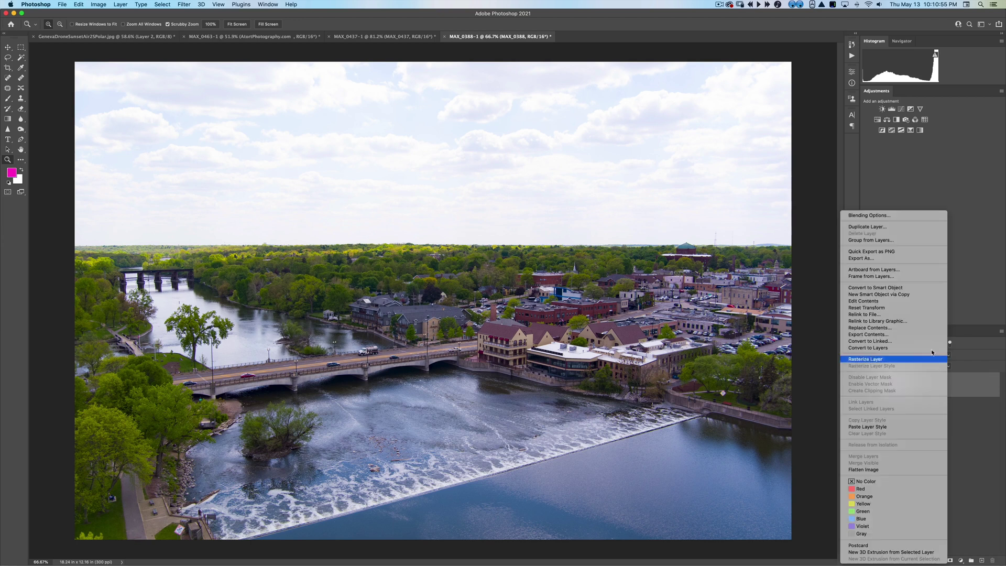
pyautogui.click(923, 297)
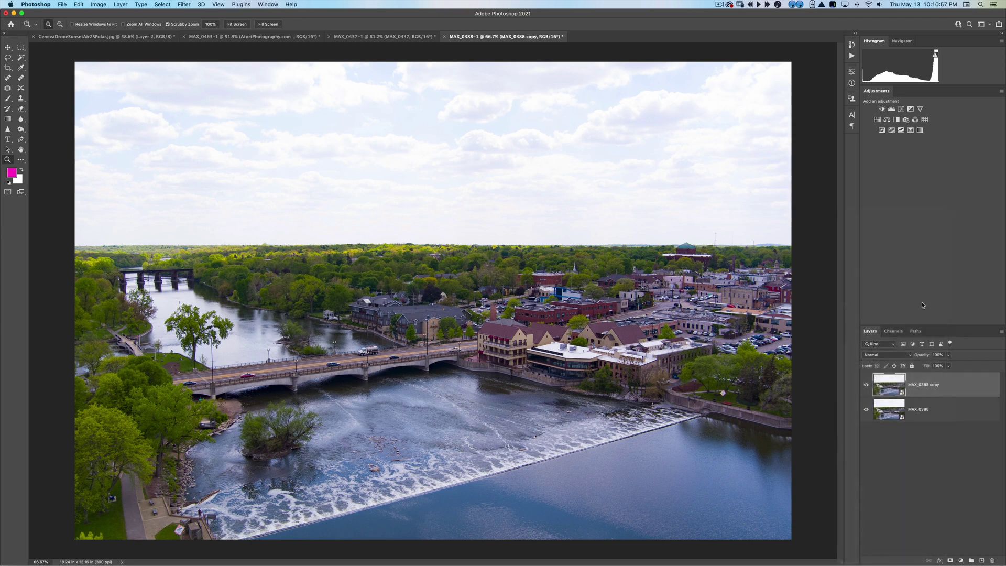
# Edit the raw settings of the MAX_0388 copy layer, setting Exposure to -1.50 and Dehaze to +59, and apply them
pyautogui.doubleClick(892, 390)
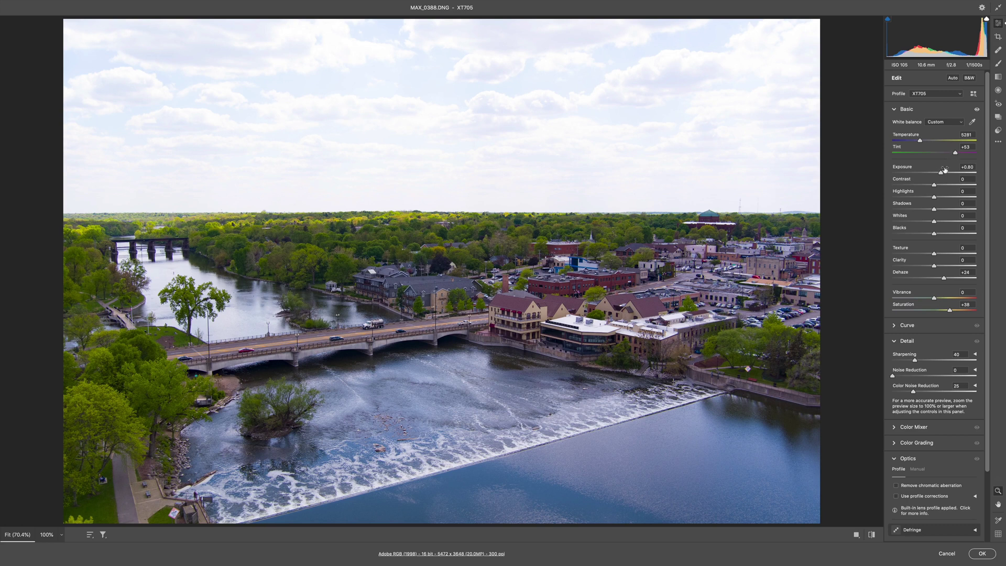
pyautogui.moveTo(943, 170); pyautogui.dragTo(924, 170)
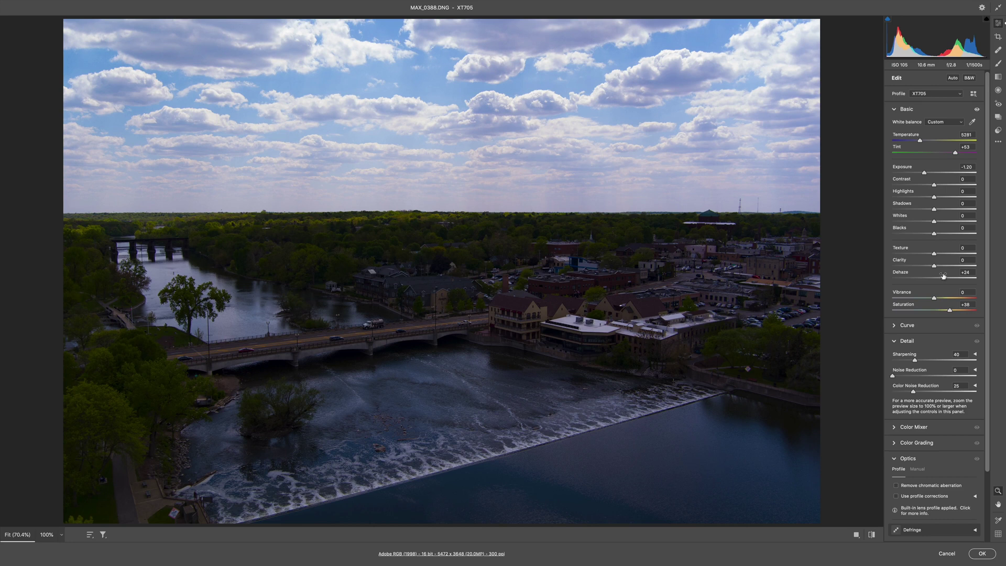
pyautogui.moveTo(943, 275); pyautogui.dragTo(956, 273)
pyautogui.moveTo(925, 172); pyautogui.dragTo(926, 172)
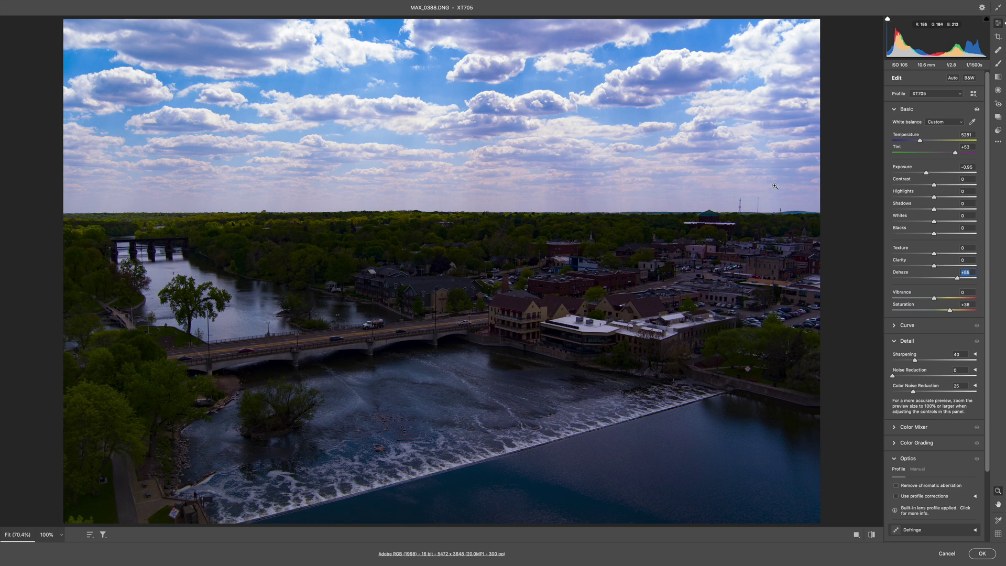
pyautogui.moveTo(926, 172); pyautogui.dragTo(922, 168)
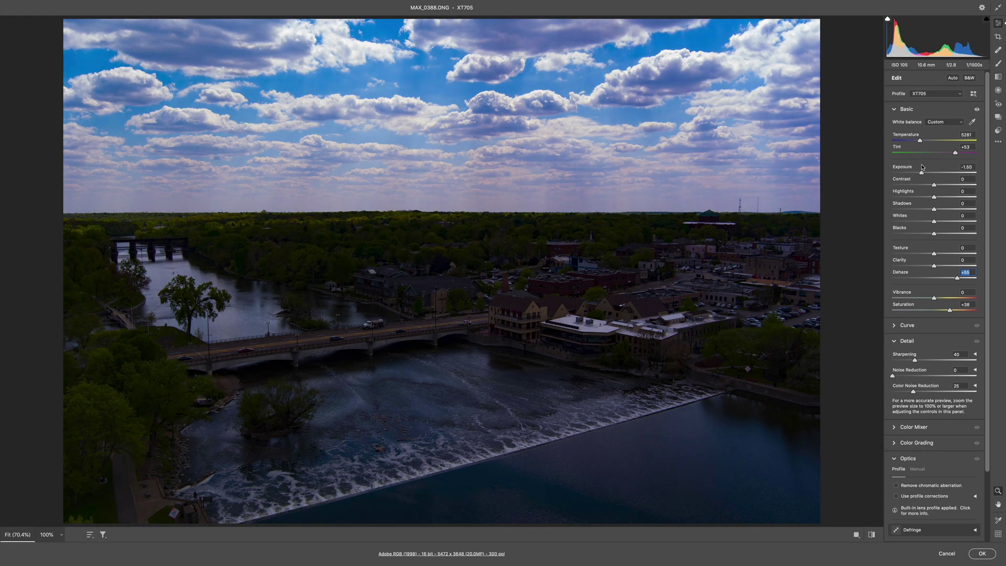
pyautogui.moveTo(957, 278)
pyautogui.mouseDown()
pyautogui.moveTo(926, 275)
pyautogui.moveTo(960, 269)
pyautogui.mouseUp()
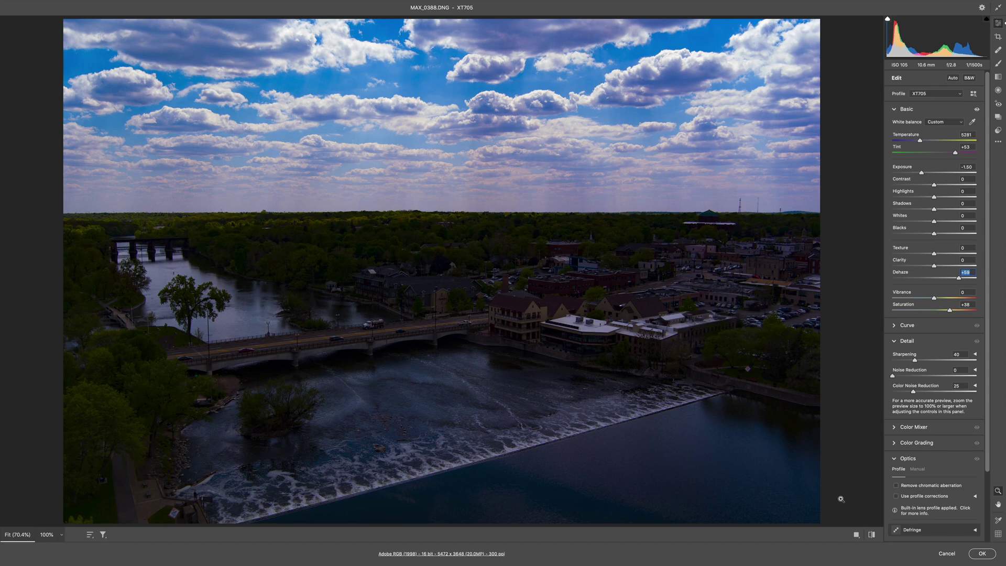
pyautogui.click(982, 553)
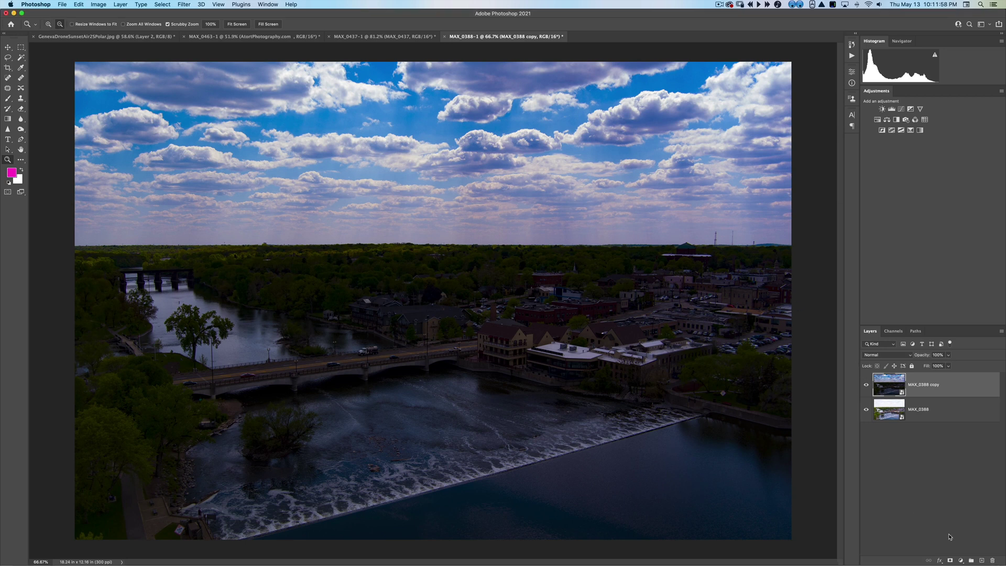
# Add a black mask to the MAX_0388 copy layer and paint the whole sky white on it with a large brush at 100% opacity
pyautogui.keyDown('alt'); pyautogui.click(949, 561); pyautogui.keyUp('alt')
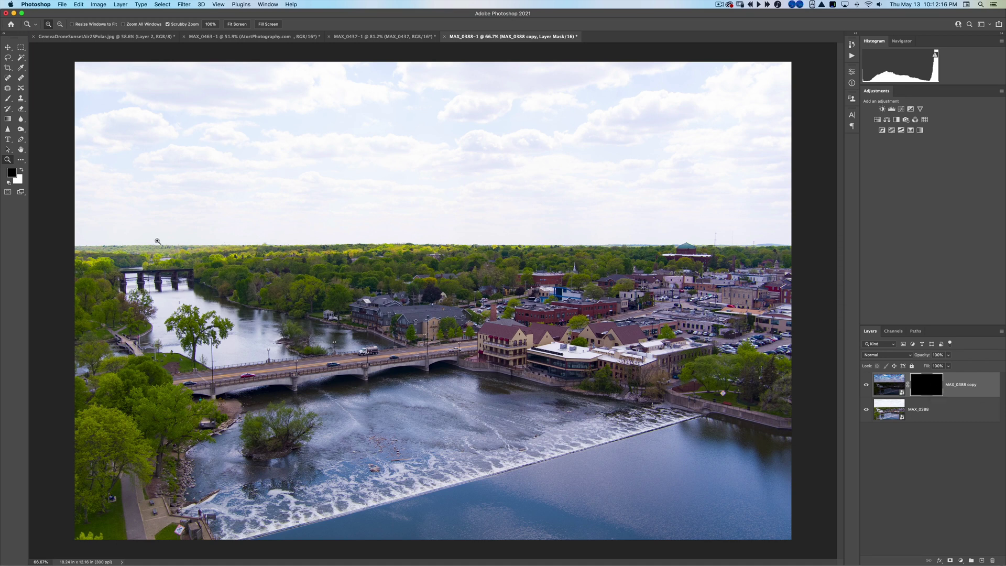
pyautogui.press('x')
pyautogui.press('x')
pyautogui.press('x')
pyautogui.press('x')
pyautogui.press('x')
pyautogui.press('x')
pyautogui.press('x')
pyautogui.press('b')
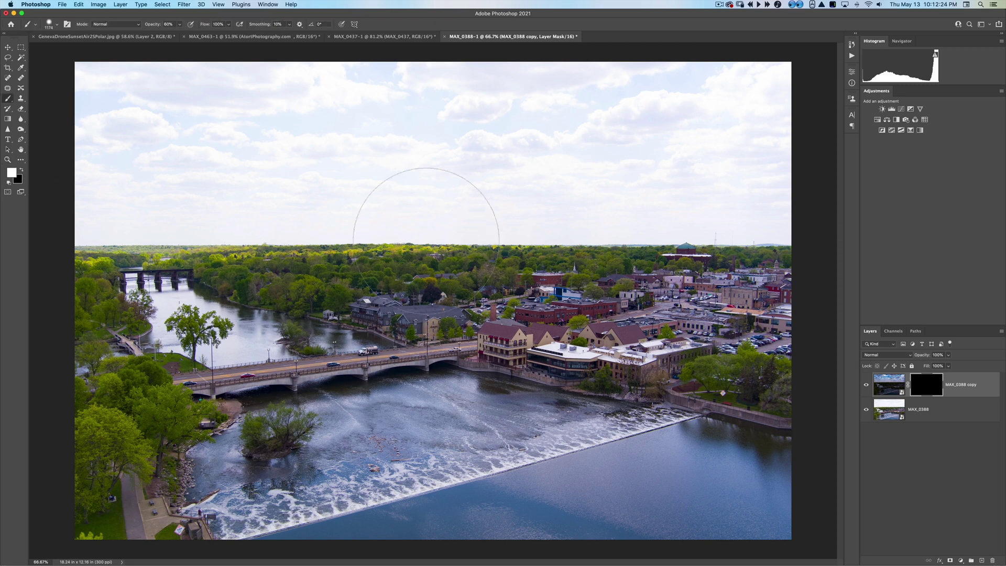
pyautogui.moveTo(430, 162)
pyautogui.mouseDown()
pyautogui.moveTo(786, 171)
pyautogui.moveTo(418, 184)
pyautogui.moveTo(414, 193)
pyautogui.moveTo(431, 178)
pyautogui.moveTo(809, 176)
pyautogui.moveTo(467, 174)
pyautogui.moveTo(95, 196)
pyautogui.moveTo(88, 112)
pyautogui.moveTo(354, 94)
pyautogui.moveTo(789, 87)
pyautogui.mouseUp()
pyautogui.press('0')
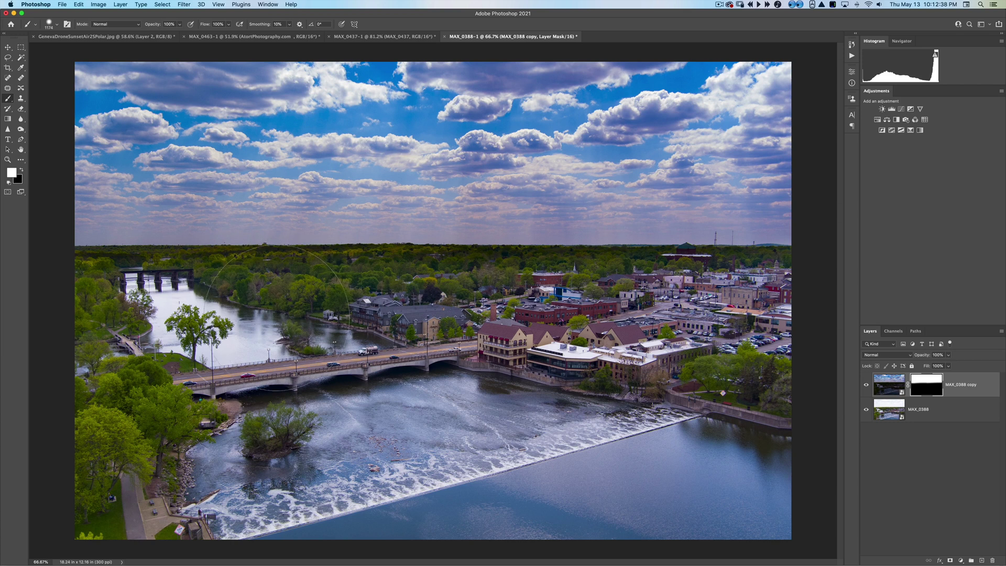
# Paint black at 40% opacity on the MAX_0388 copy mask along the tree line below the sky
pyautogui.press('x')
pyautogui.press('4')
pyautogui.moveTo(395, 298)
pyautogui.mouseDown()
pyautogui.moveTo(294, 272)
pyautogui.moveTo(487, 262)
pyautogui.moveTo(592, 288)
pyautogui.moveTo(844, 294)
pyautogui.moveTo(345, 304)
pyautogui.moveTo(220, 283)
pyautogui.moveTo(79, 299)
pyautogui.moveTo(72, 311)
pyautogui.mouseUp()
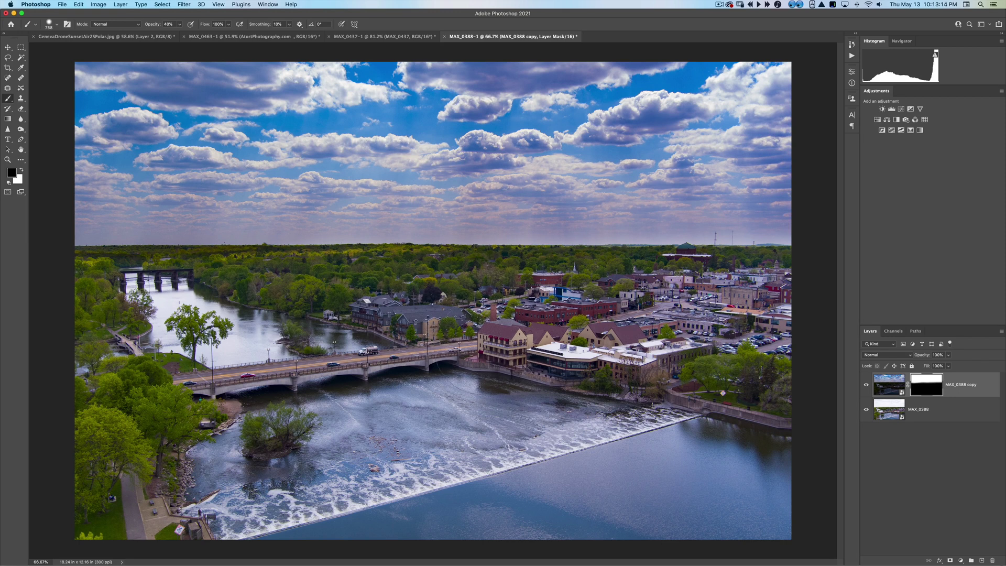
# Examine the blended sky and landscape full screen on a black background, both close up and as a whole
pyautogui.press('f')
pyautogui.press('f')
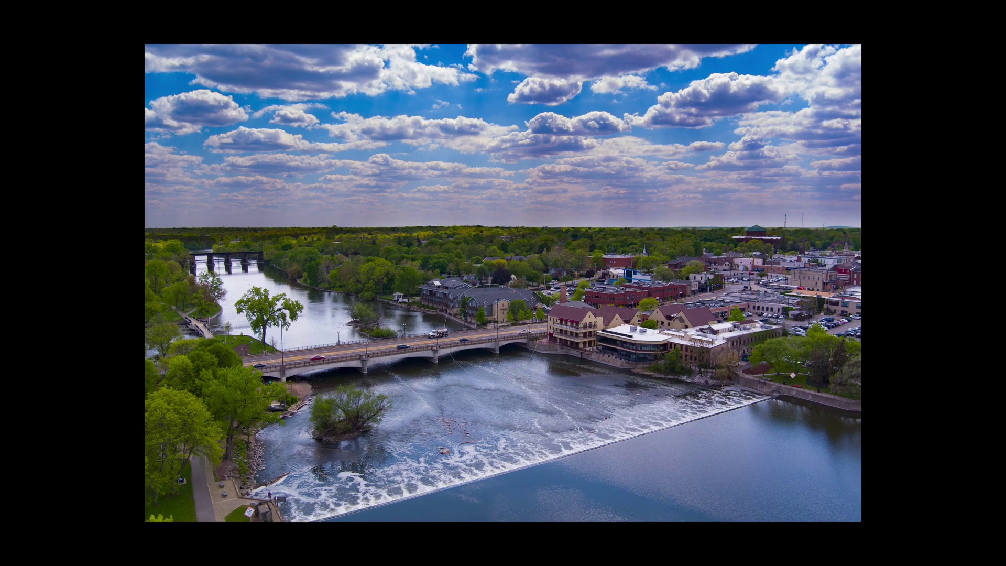
pyautogui.scroll(1, 495, 330)
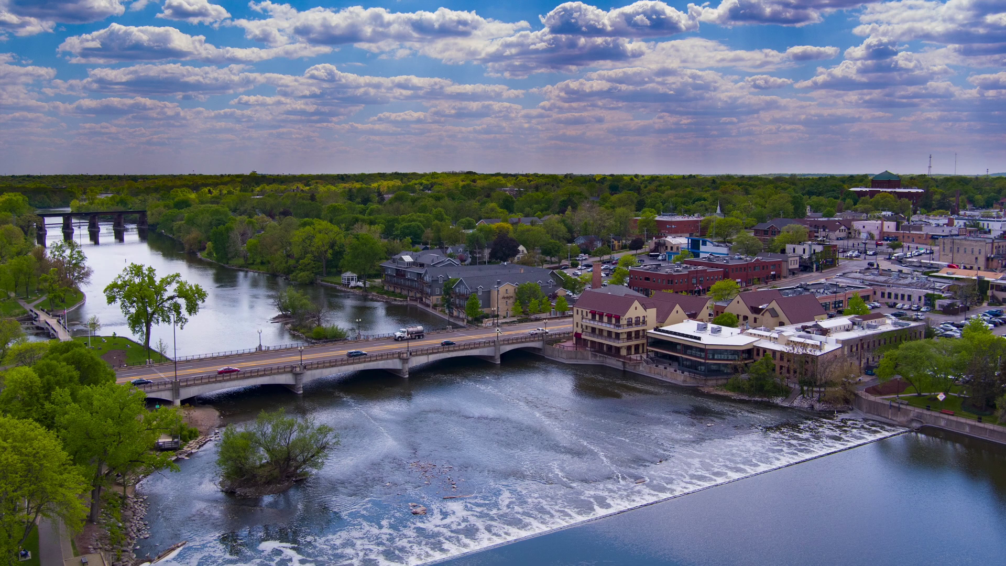
pyautogui.scroll(-1, 497, 330)
pyautogui.press('f')
pyautogui.press('f')
# Preview the original MAX_0388.DNG in Finder and compare it with the edited version in Photoshop
pyautogui.press('super+Tab')
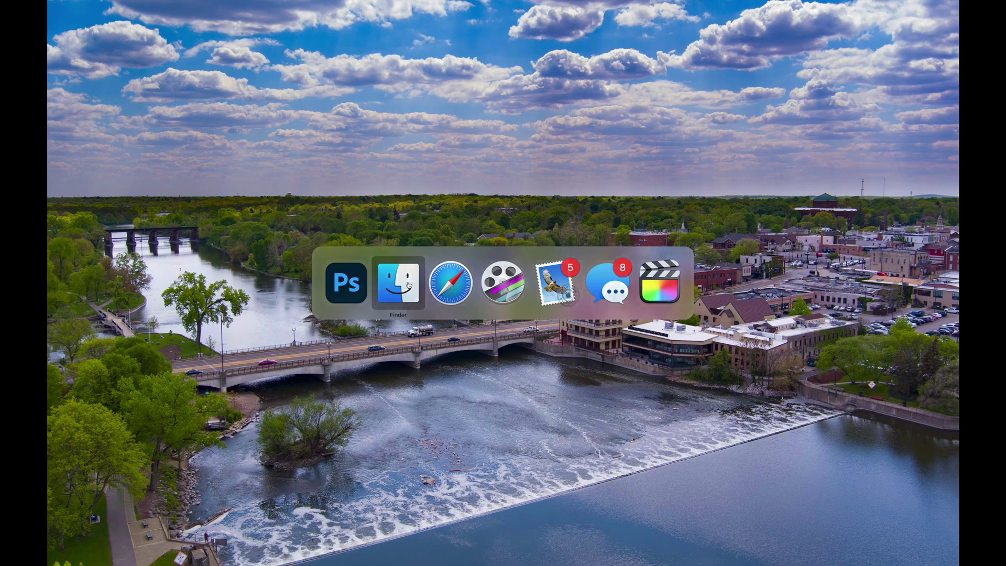
pyautogui.press('space')
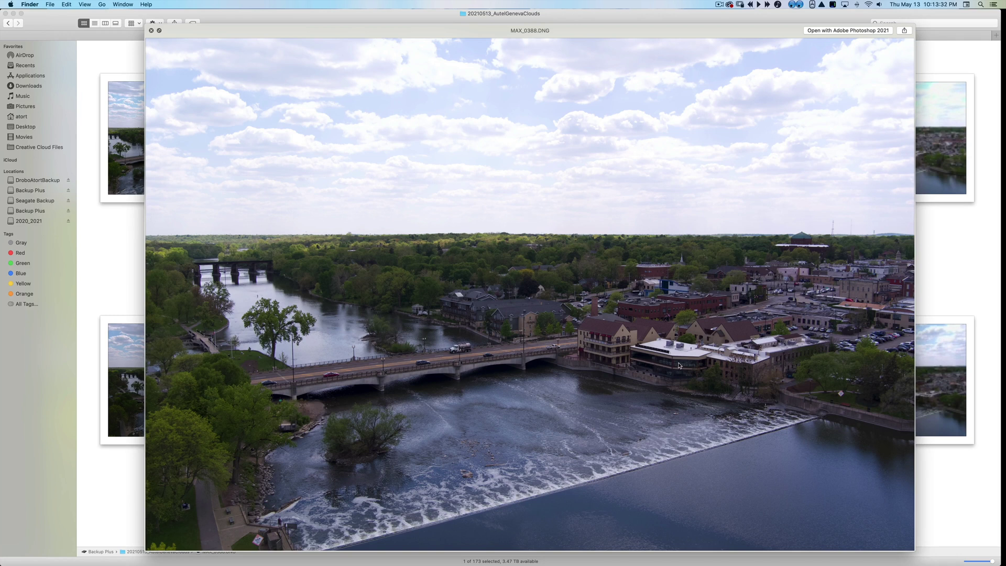
pyautogui.press('space')
pyautogui.press('super+Tab')
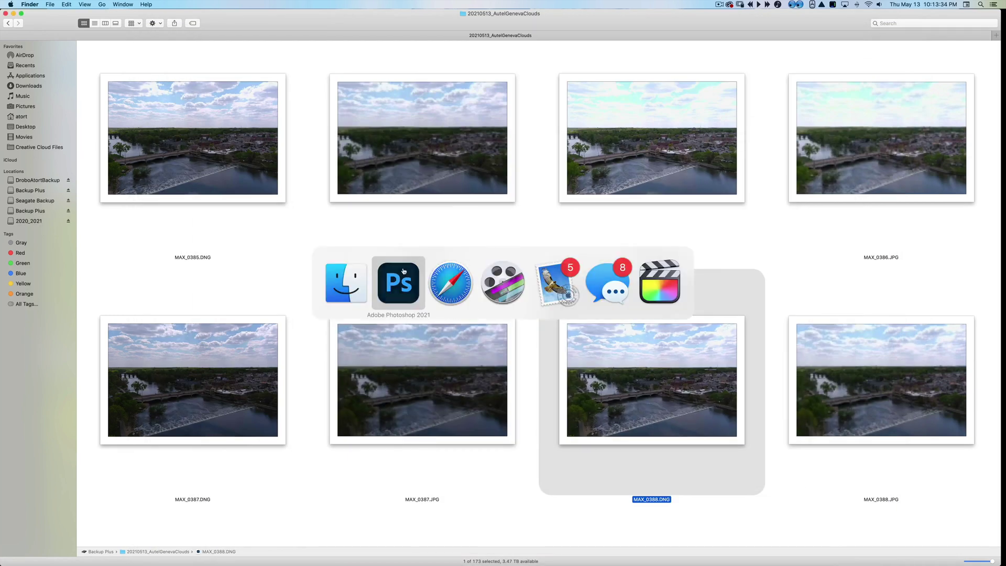
pyautogui.press('super+minus')
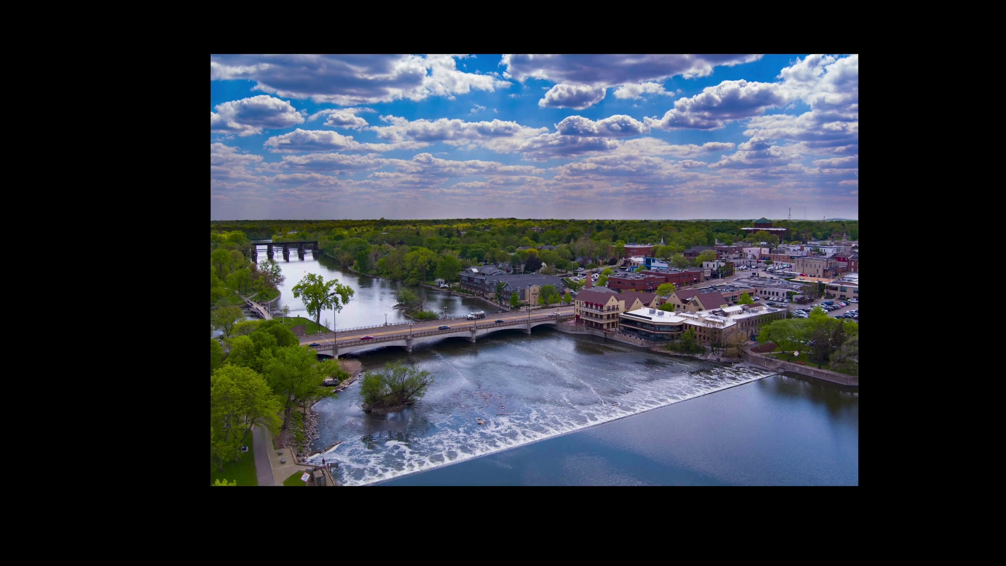
pyautogui.scroll(1, 616, 286)
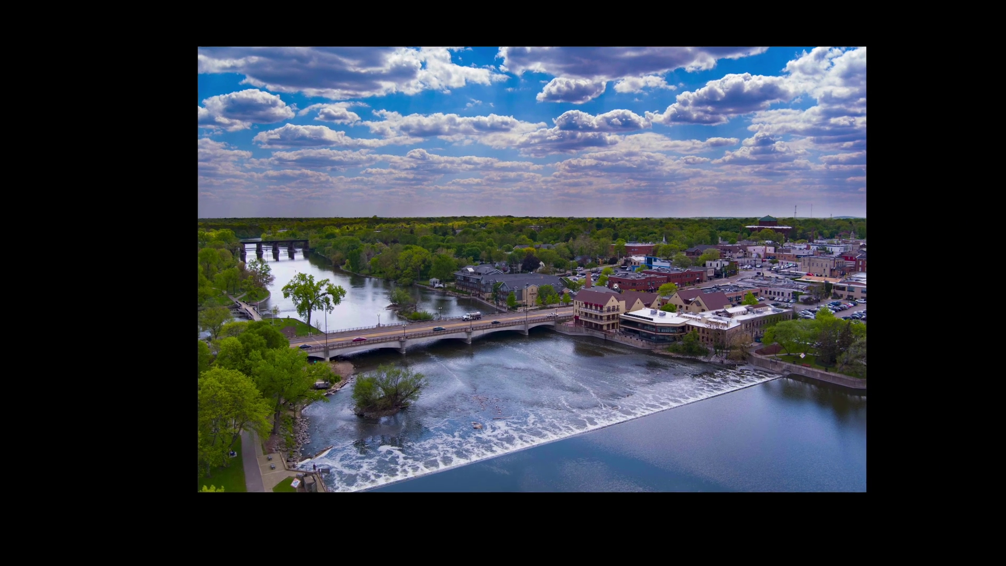
pyautogui.press('f')
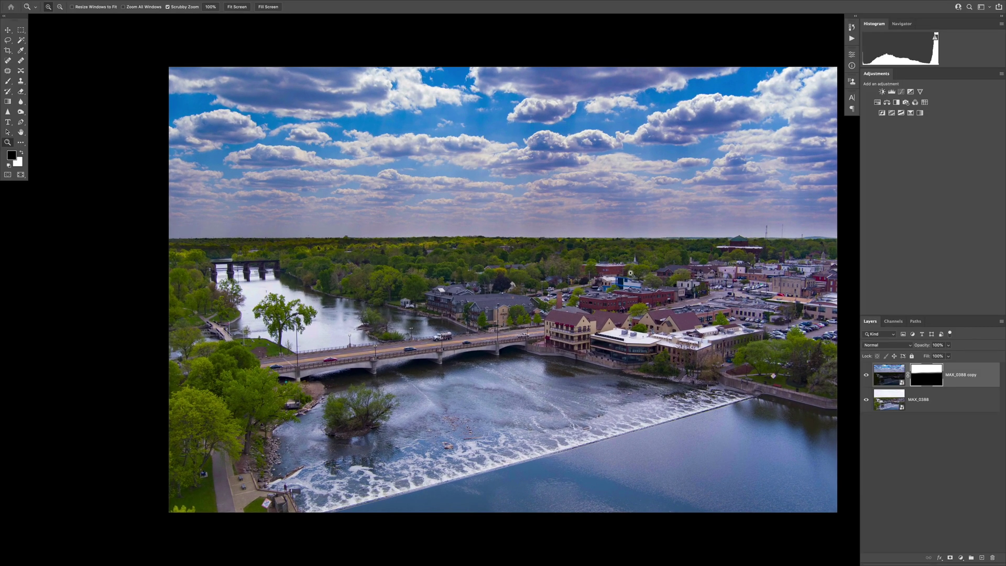
# Stamp all visible layers into a new layer on top and duplicate that layer
pyautogui.press('super+alt+shift+e')
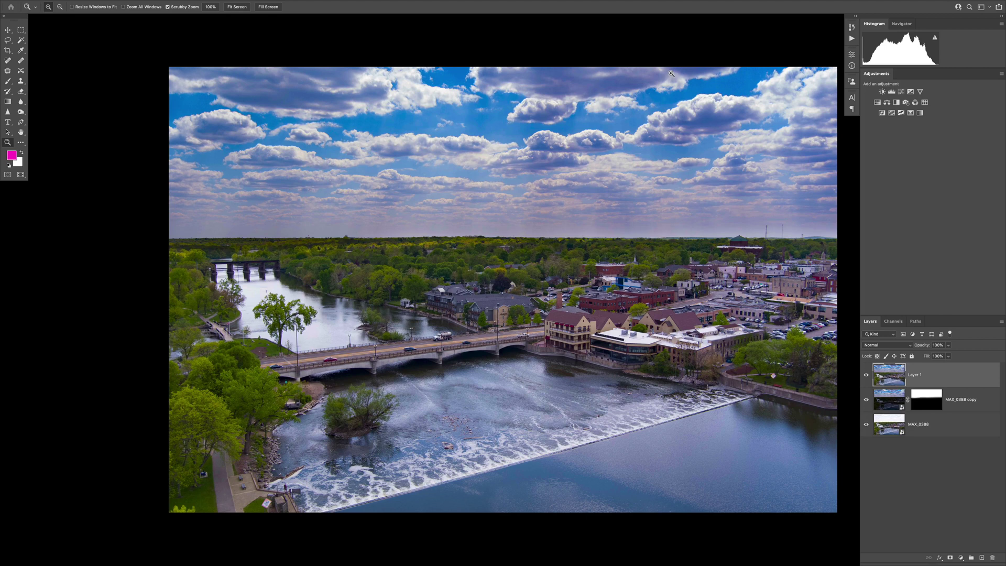
pyautogui.press('super+j')
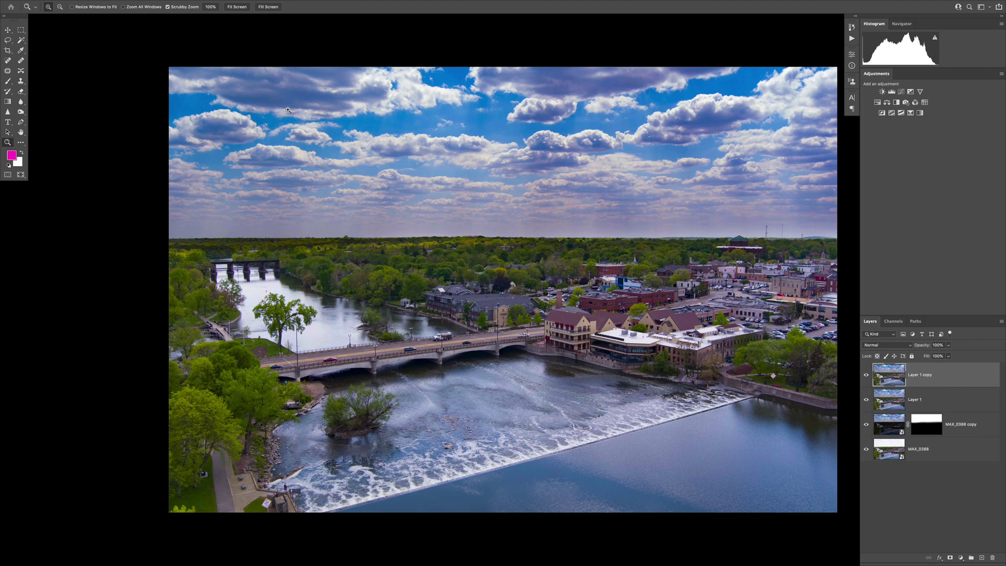
pyautogui.press('f')
pyautogui.press('f')
# Open the duplicated stamped layer in ON1 Effects 2020 and reset all filters already applied to it
pyautogui.click(184, 4)
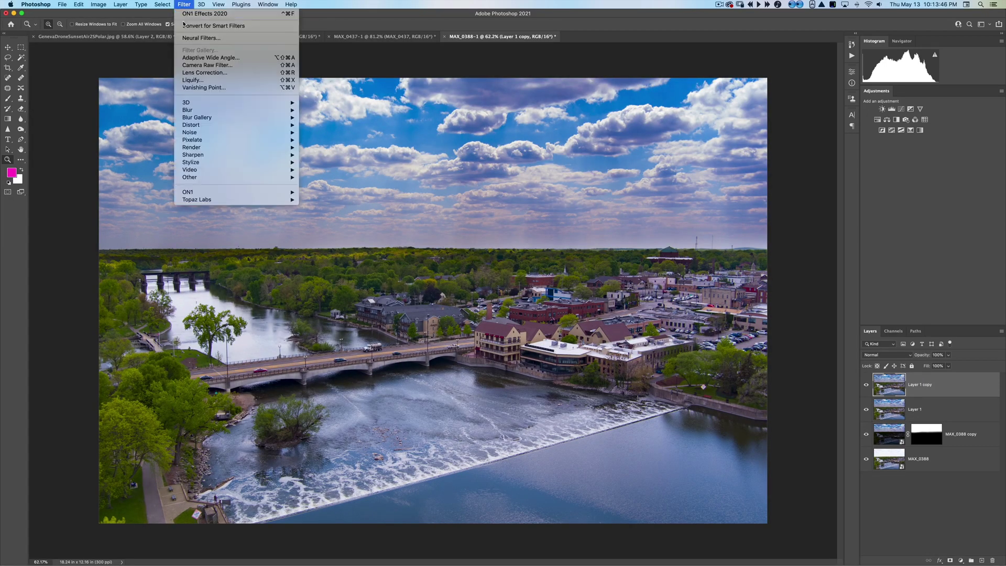
pyautogui.moveTo(222, 195)
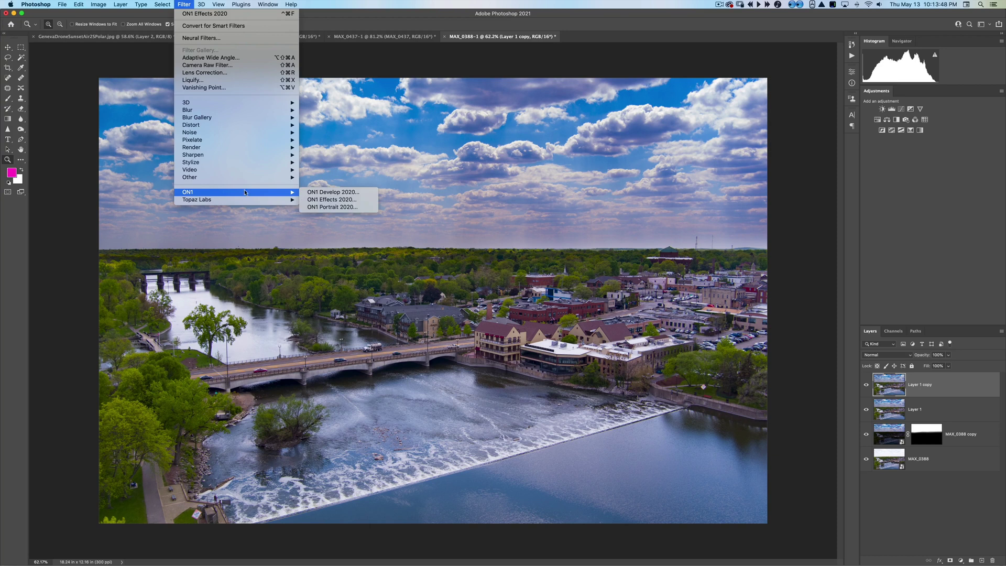
pyautogui.click(311, 199)
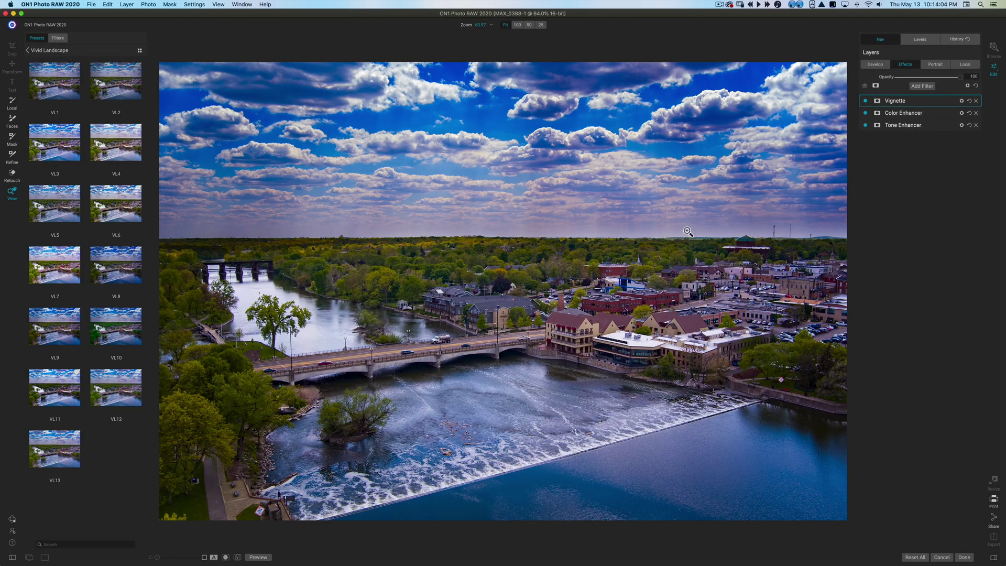
pyautogui.click(921, 559)
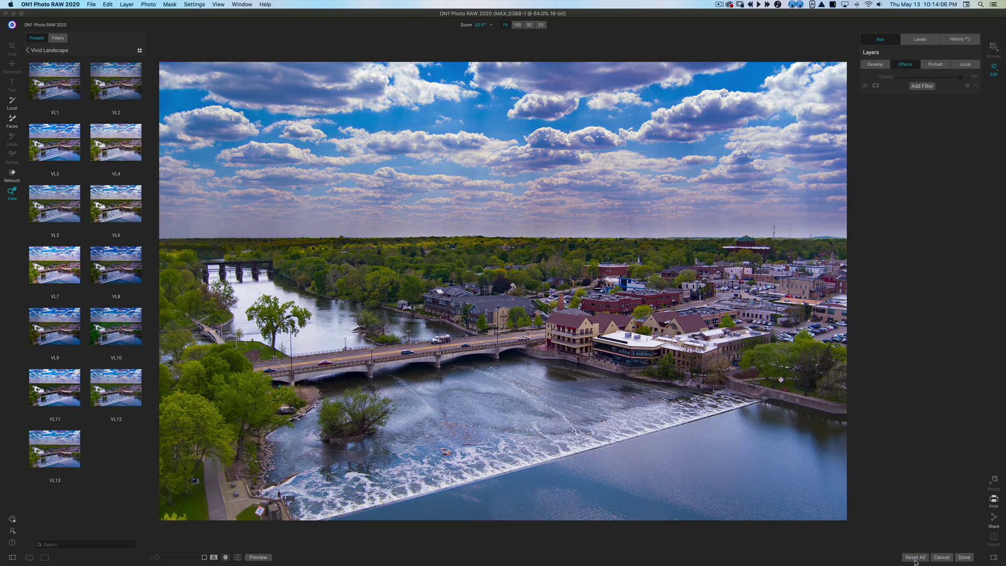
# Try the Vivid Landscape presets VL10, VL8, VL6 and VL5 on the photo
pyautogui.click(116, 327)
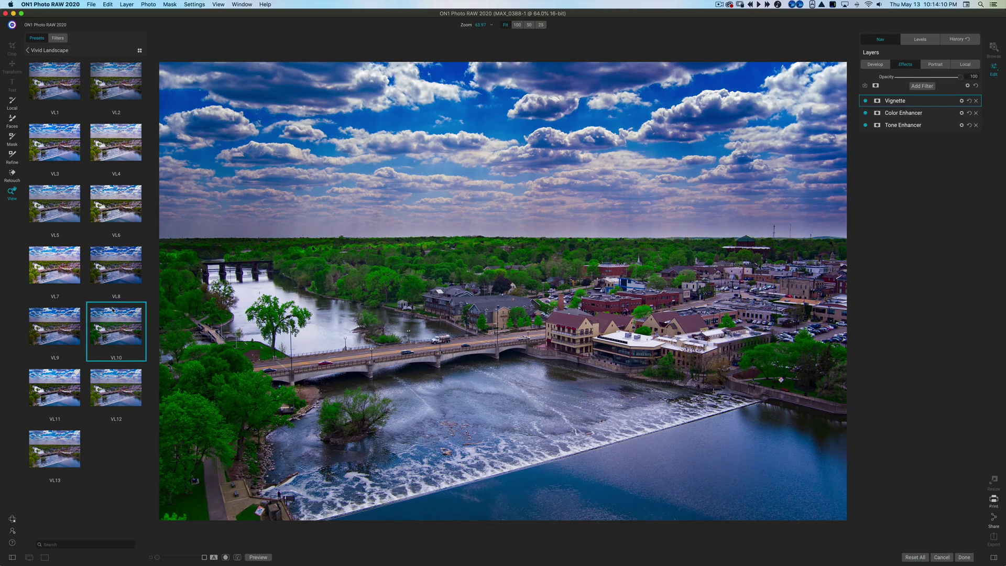
pyautogui.click(115, 313)
pyautogui.click(115, 266)
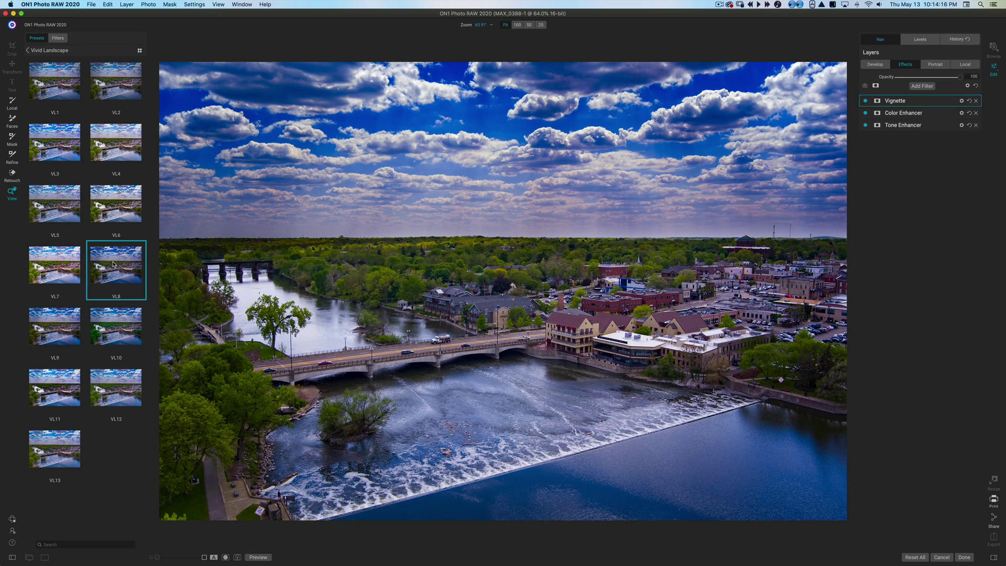
pyautogui.click(115, 263)
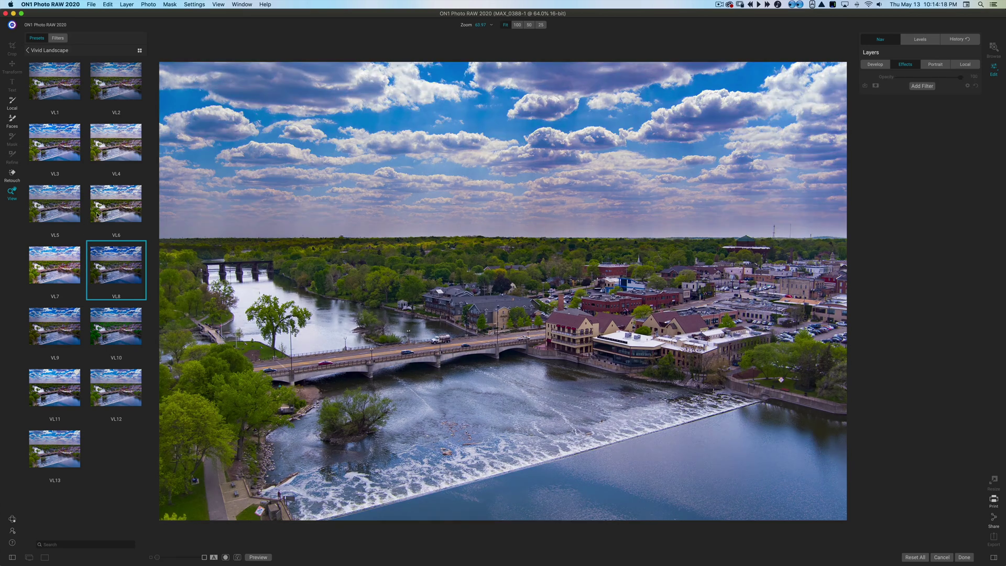
pyautogui.click(115, 204)
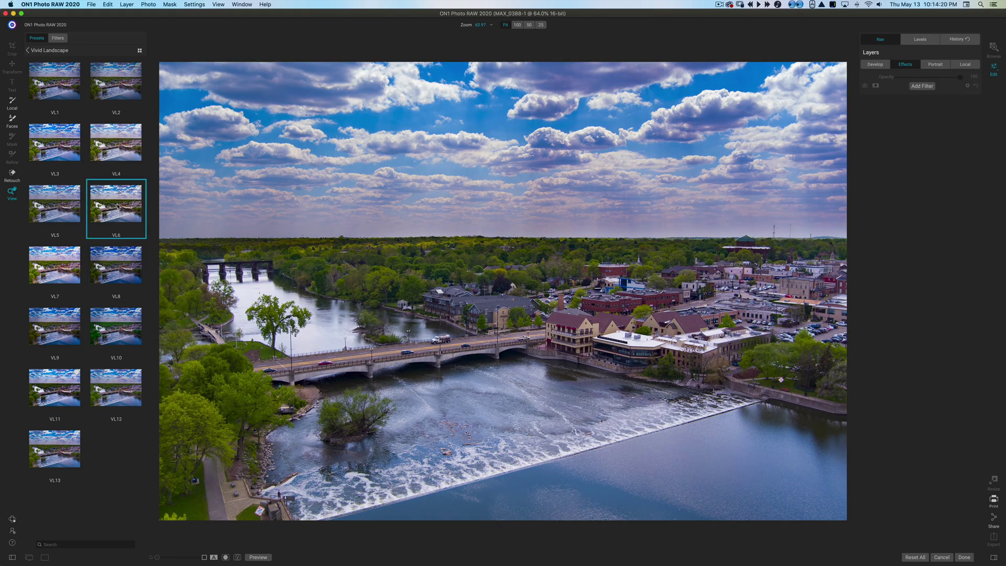
pyautogui.click(94, 216)
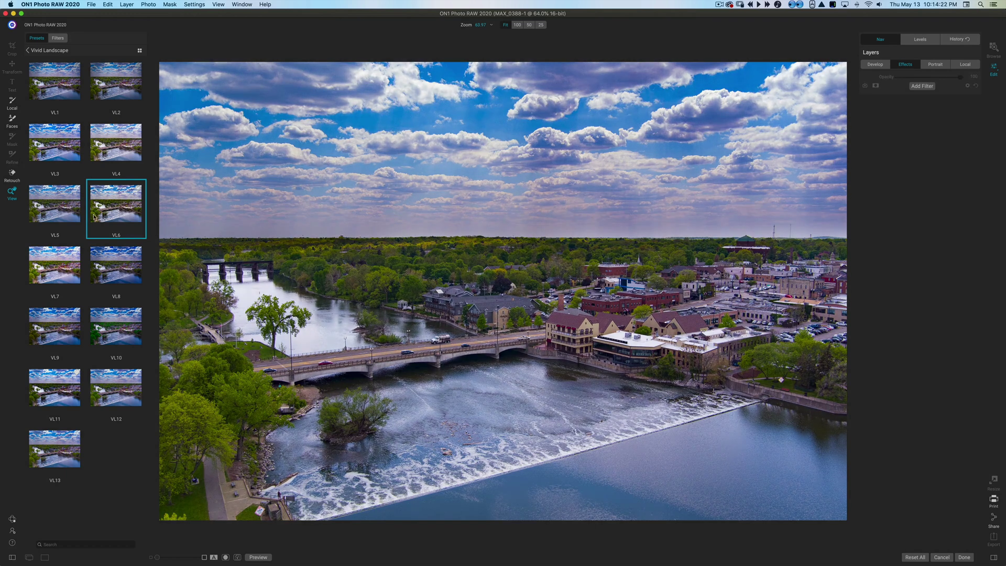
pyautogui.click(60, 208)
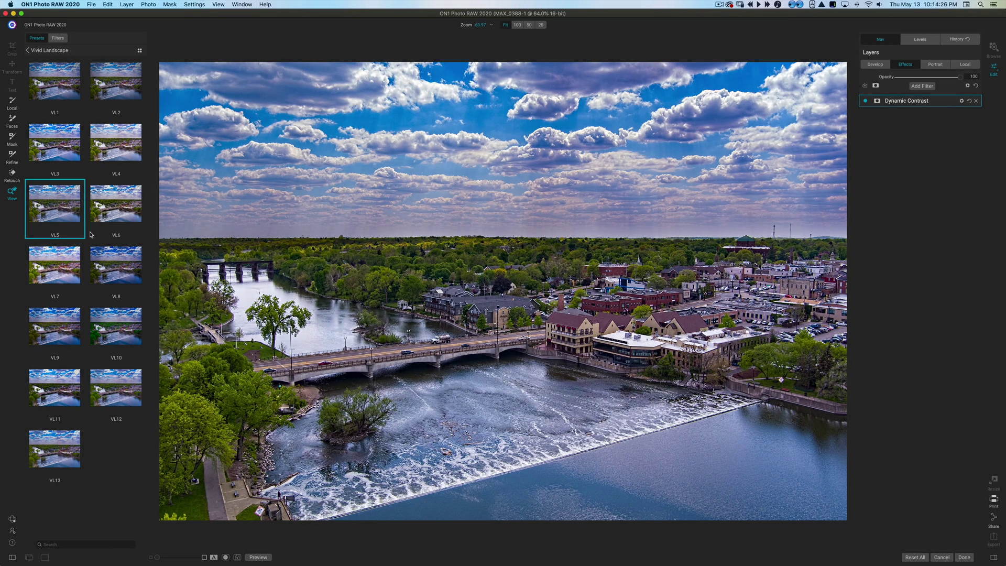
# Apply the Vivid Landscape preset VL7, return the result to Photoshop, and compare the photo with and without the filtered layer
pyautogui.click(54, 273)
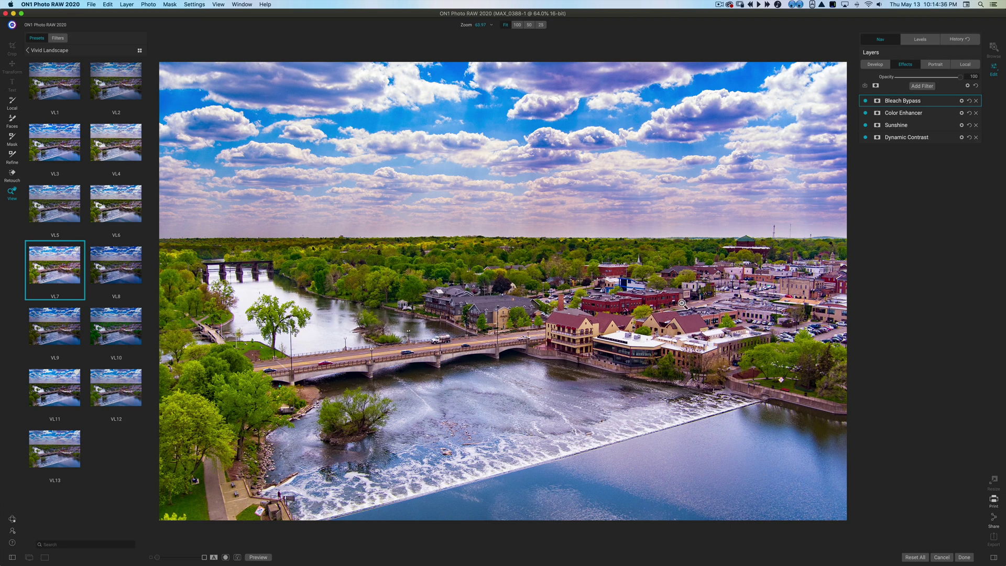
pyautogui.click(964, 557)
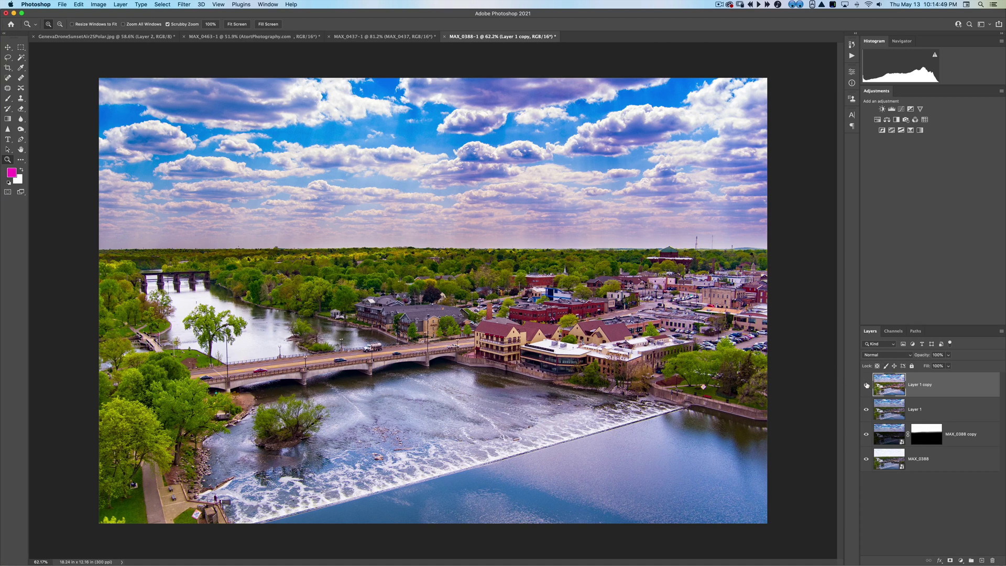
pyautogui.click(867, 385)
pyautogui.click(866, 384)
pyautogui.moveTo(925, 357); pyautogui.dragTo(971, 365)
# Add a white mask to the filtered Layer 1 copy and enlarge the brush for painting on it
pyautogui.click(950, 561)
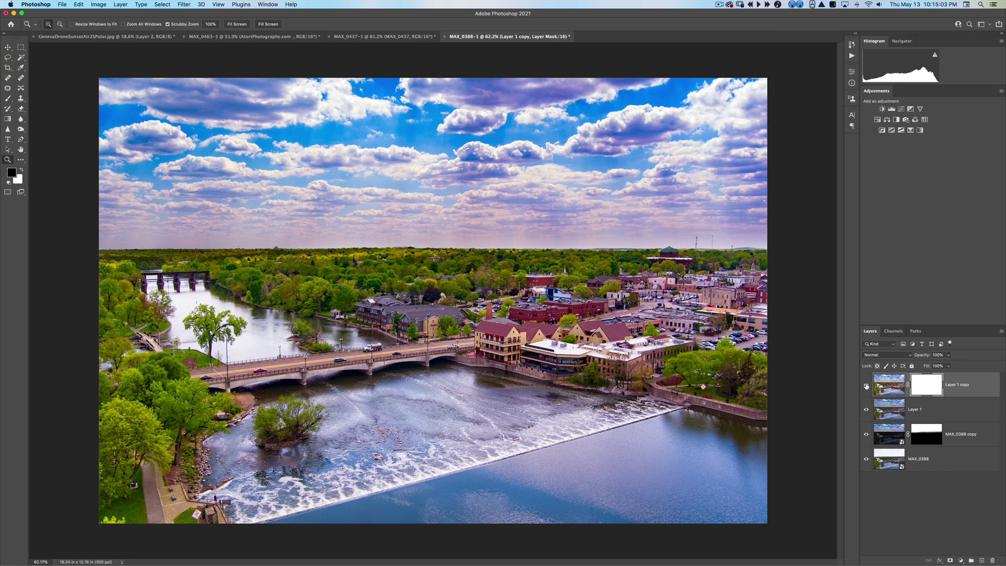
pyautogui.press('b')
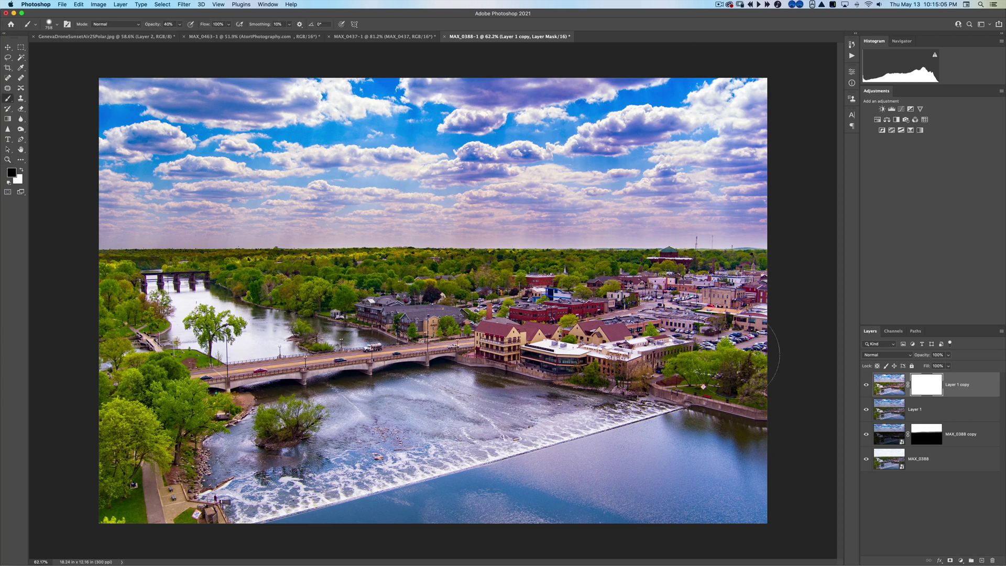
pyautogui.press(']')
pyautogui.press(']')
pyautogui.press(']')
pyautogui.press(']')
# Try painting black at 100% opacity over the town on the Layer 1 copy mask
pyautogui.press('0')
pyautogui.moveTo(666, 318)
pyautogui.mouseDown()
pyautogui.moveTo(452, 304)
pyautogui.moveTo(650, 354)
pyautogui.mouseUp()
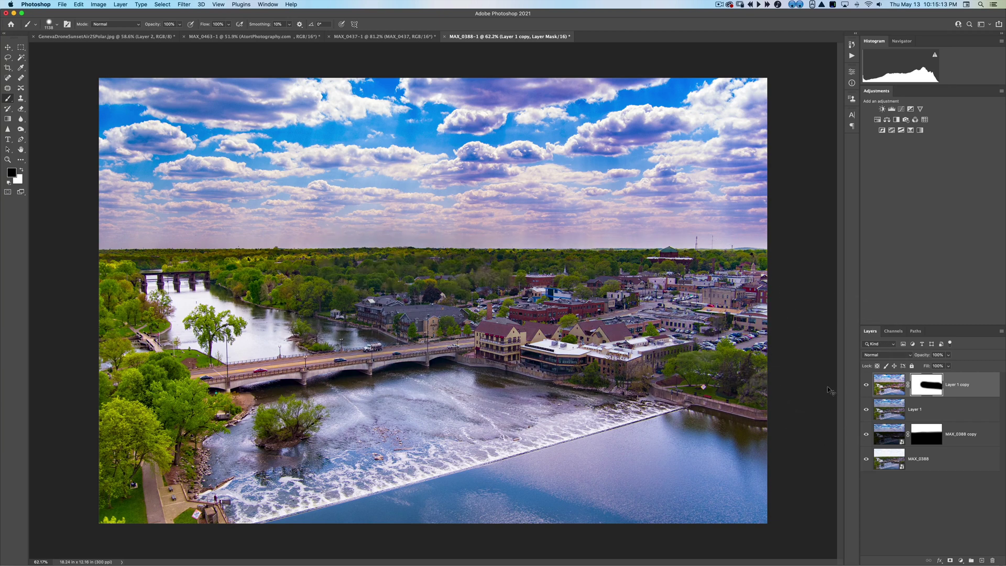
pyautogui.press('super+z')
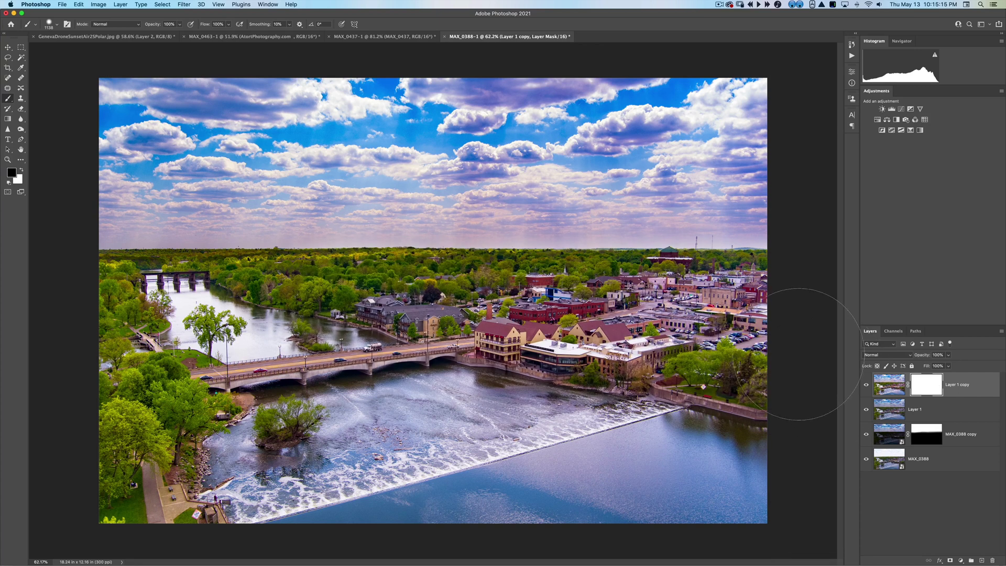
# Paint black at 30% opacity on the Layer 1 copy mask over the town, trees and river
pyautogui.press('3')
pyautogui.moveTo(446, 314)
pyautogui.mouseDown()
pyautogui.moveTo(629, 340)
pyautogui.moveTo(603, 340)
pyautogui.mouseUp()
pyautogui.moveTo(377, 272)
pyautogui.mouseDown()
pyautogui.moveTo(314, 257)
pyautogui.moveTo(251, 272)
pyautogui.mouseUp()
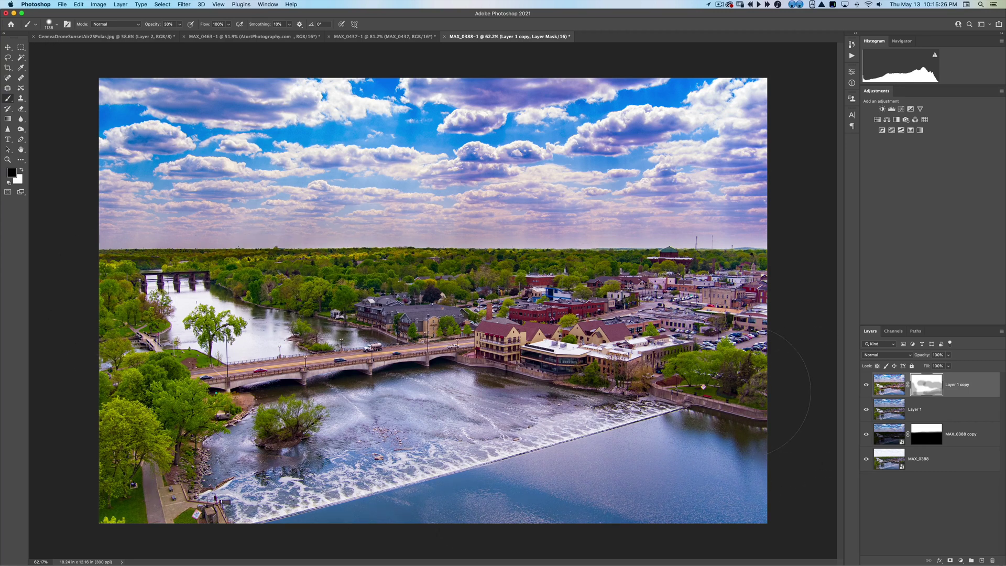
pyautogui.moveTo(293, 399)
pyautogui.mouseDown()
pyautogui.moveTo(336, 419)
pyautogui.moveTo(409, 420)
pyautogui.mouseUp()
# Paint black at 78% opacity across the sky on the Layer 1 copy mask, undoing and redoing strokes to judge the effect
pyautogui.press('[')
pyautogui.press('[')
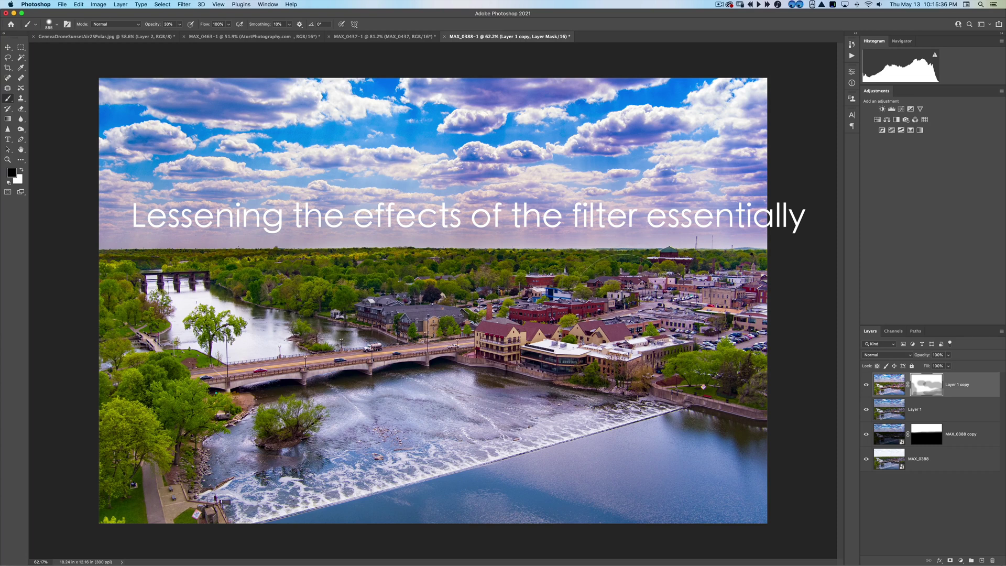
pyautogui.moveTo(168, 146)
pyautogui.mouseDown()
pyautogui.moveTo(180, 124)
pyautogui.moveTo(231, 177)
pyautogui.moveTo(173, 157)
pyautogui.mouseUp()
pyautogui.press('7')
pyautogui.press('8')
pyautogui.moveTo(262, 152); pyautogui.dragTo(491, 145)
pyautogui.press('super+z')
pyautogui.press('super+z')
pyautogui.moveTo(577, 189); pyautogui.dragTo(800, 178)
pyautogui.press('super+z')
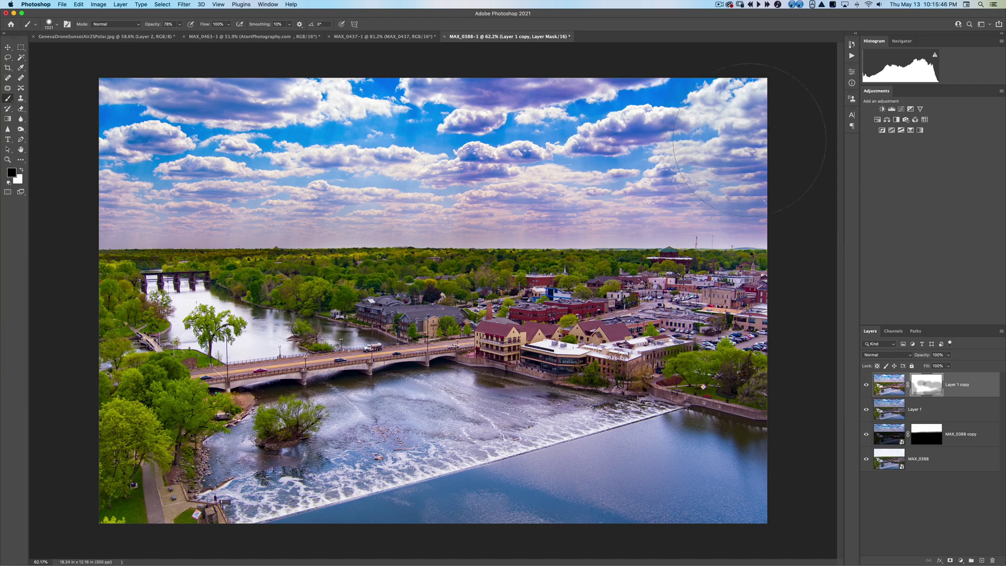
pyautogui.press('super+shift+z')
pyautogui.moveTo(656, 154)
pyautogui.mouseDown()
pyautogui.moveTo(229, 171)
pyautogui.moveTo(210, 183)
pyautogui.mouseUp()
pyautogui.press('super+z')
pyautogui.press('super+shift+z')
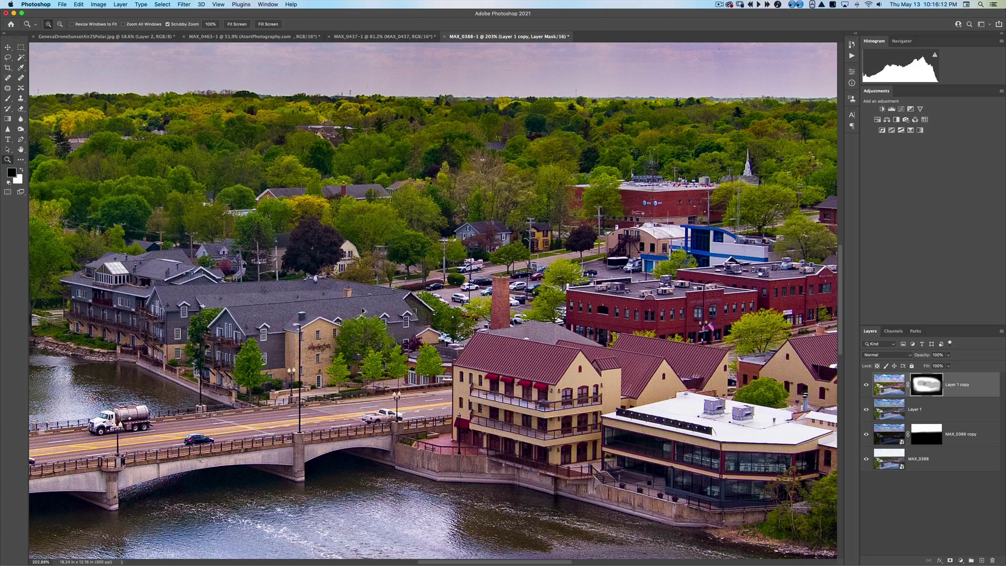
# Resize the image to 30 by 20 inches at 300 pixels/inch, using inches as the unit and Automatic resampling
pyautogui.press('super+alt+i')
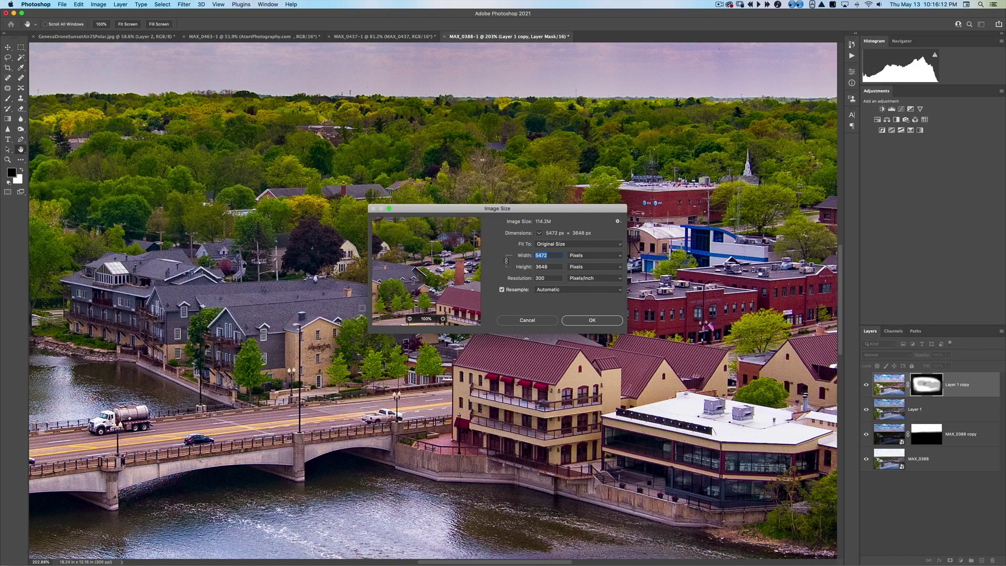
pyautogui.click(580, 267)
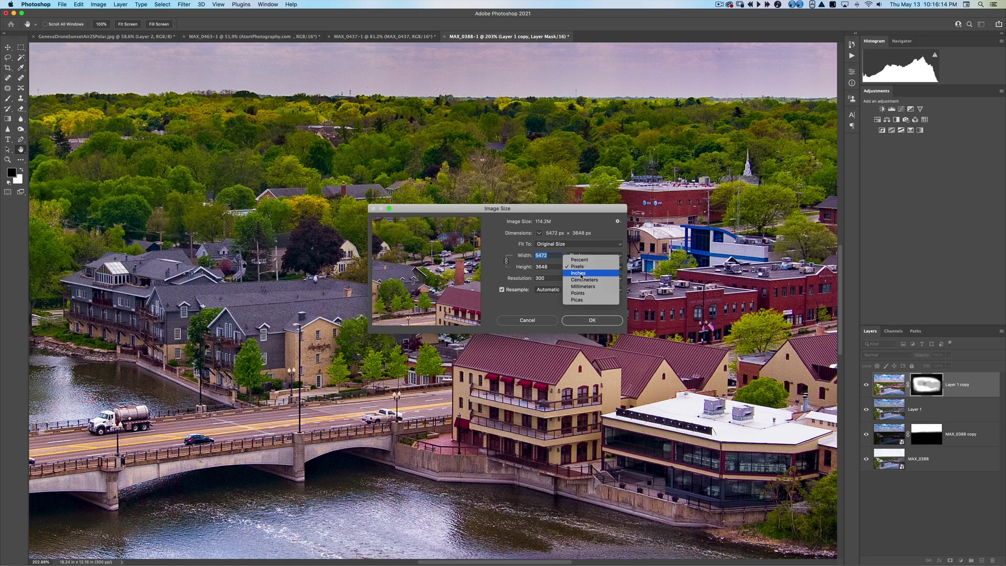
pyautogui.click(578, 278)
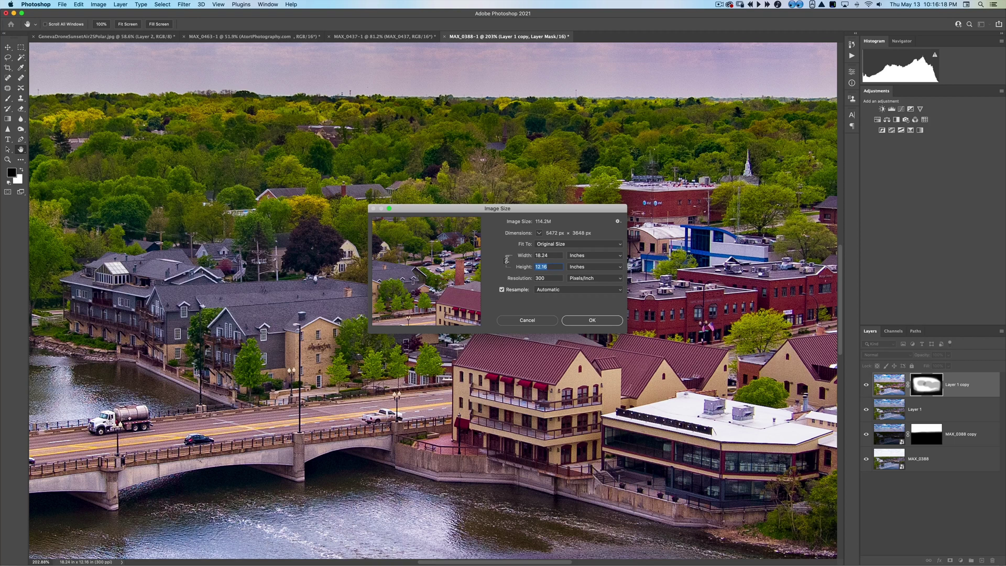
pyautogui.write('20')
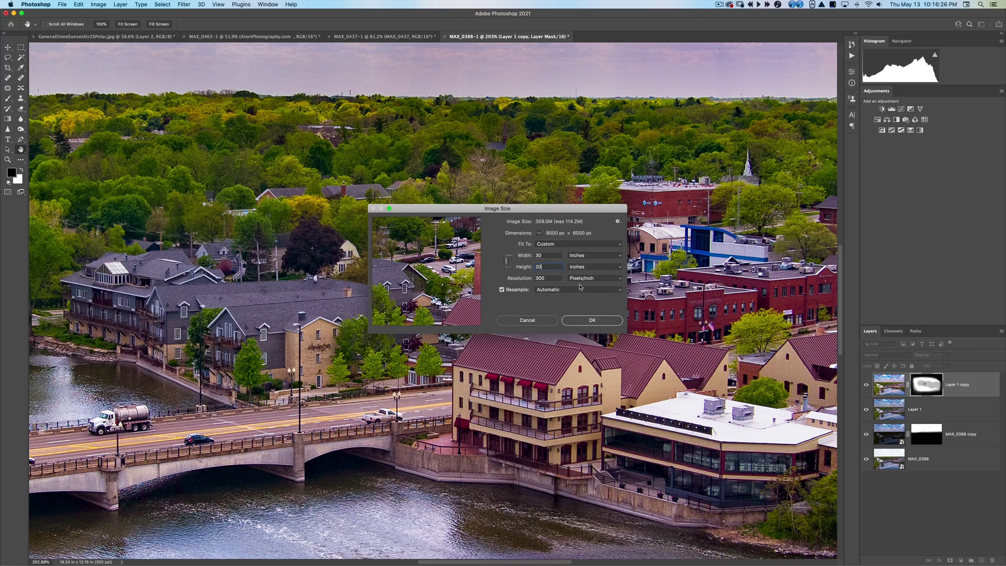
pyautogui.press('Return')
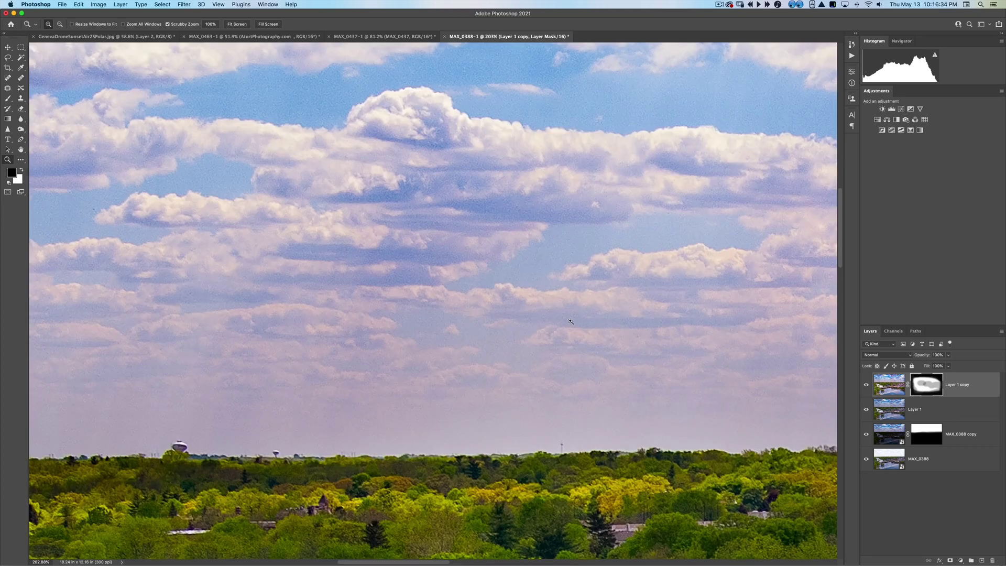
# Examine the enlarged photo as a whole, at 100% around the bridge and riverside buildings, and in the different screen modes
pyautogui.press('super+0')
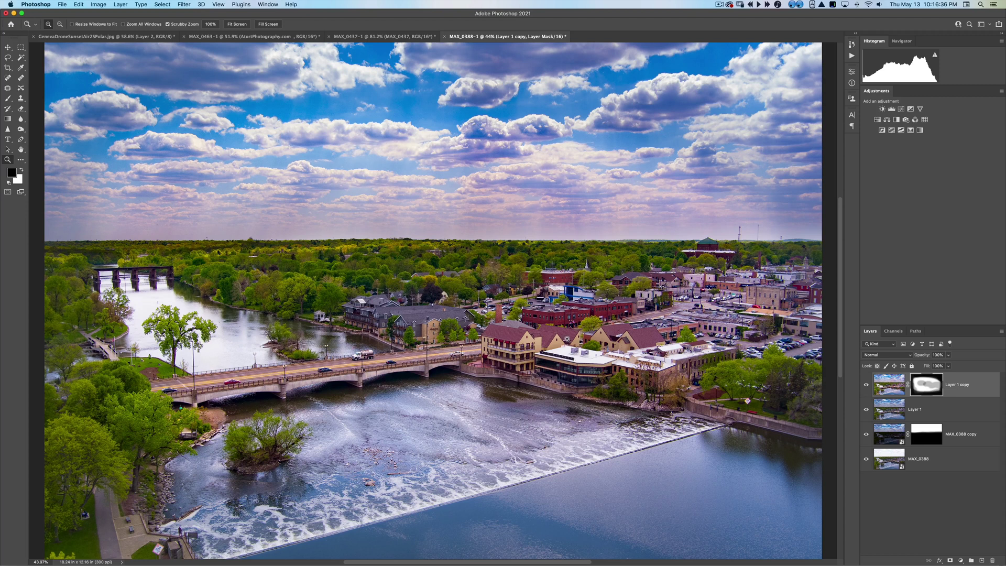
pyautogui.click(489, 354)
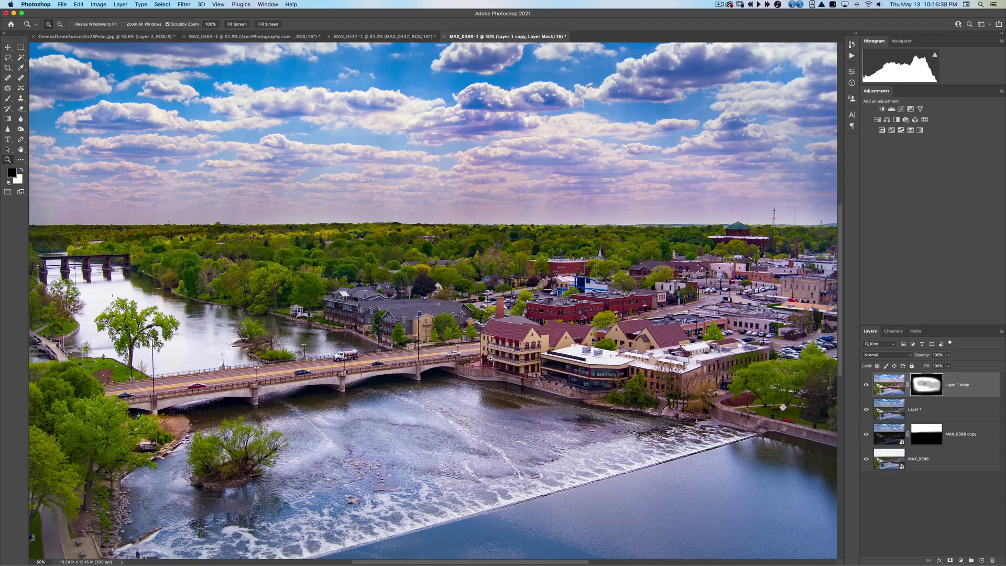
pyautogui.click(488, 354)
pyautogui.click(492, 354)
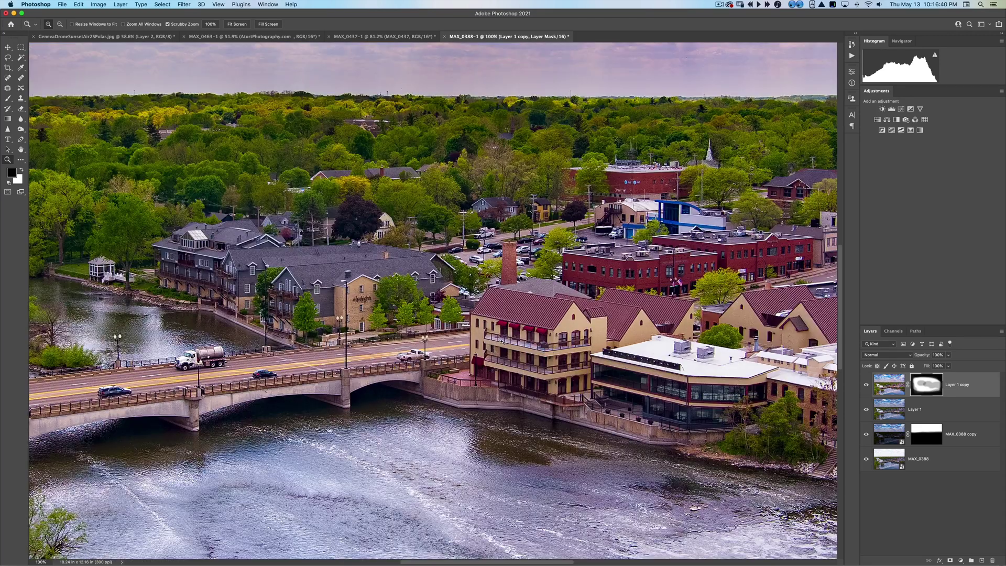
pyautogui.moveTo(506, 330); pyautogui.dragTo(480, 321)
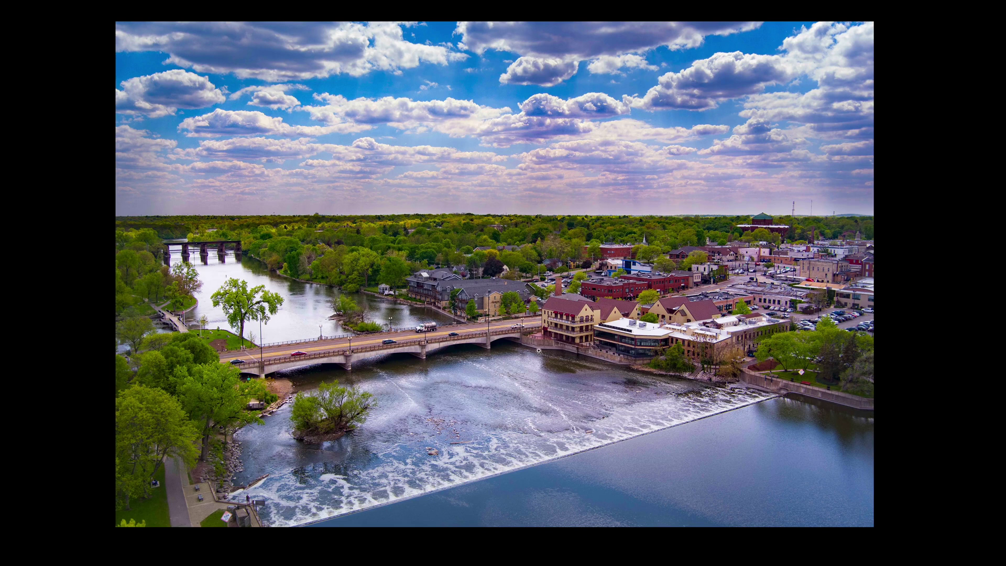
pyautogui.press('f')
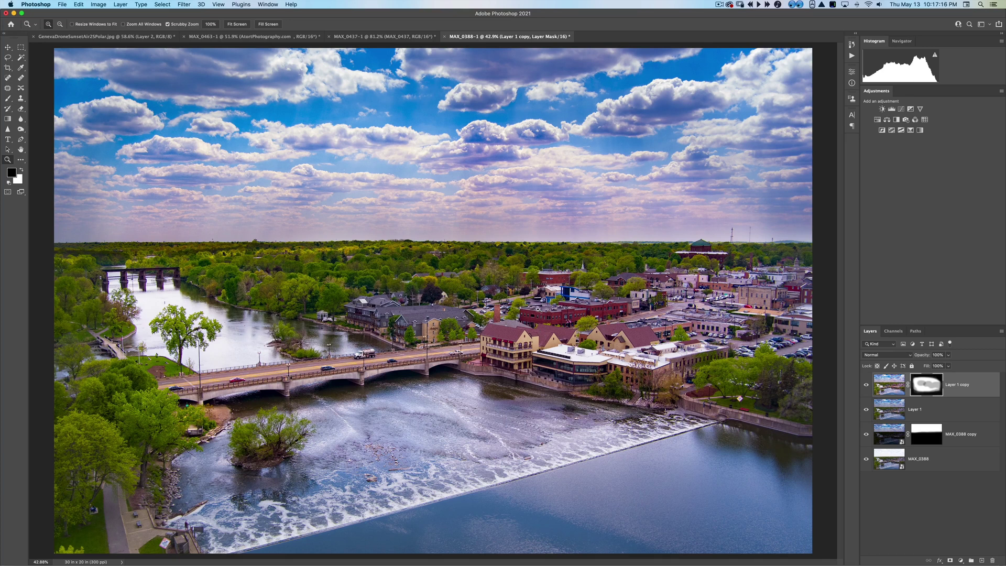
pyautogui.press('f')
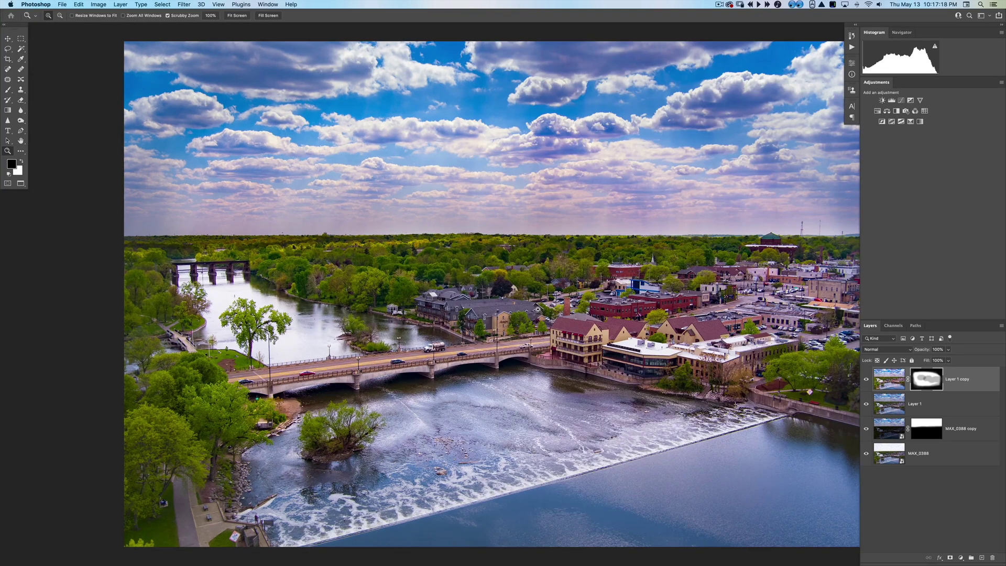